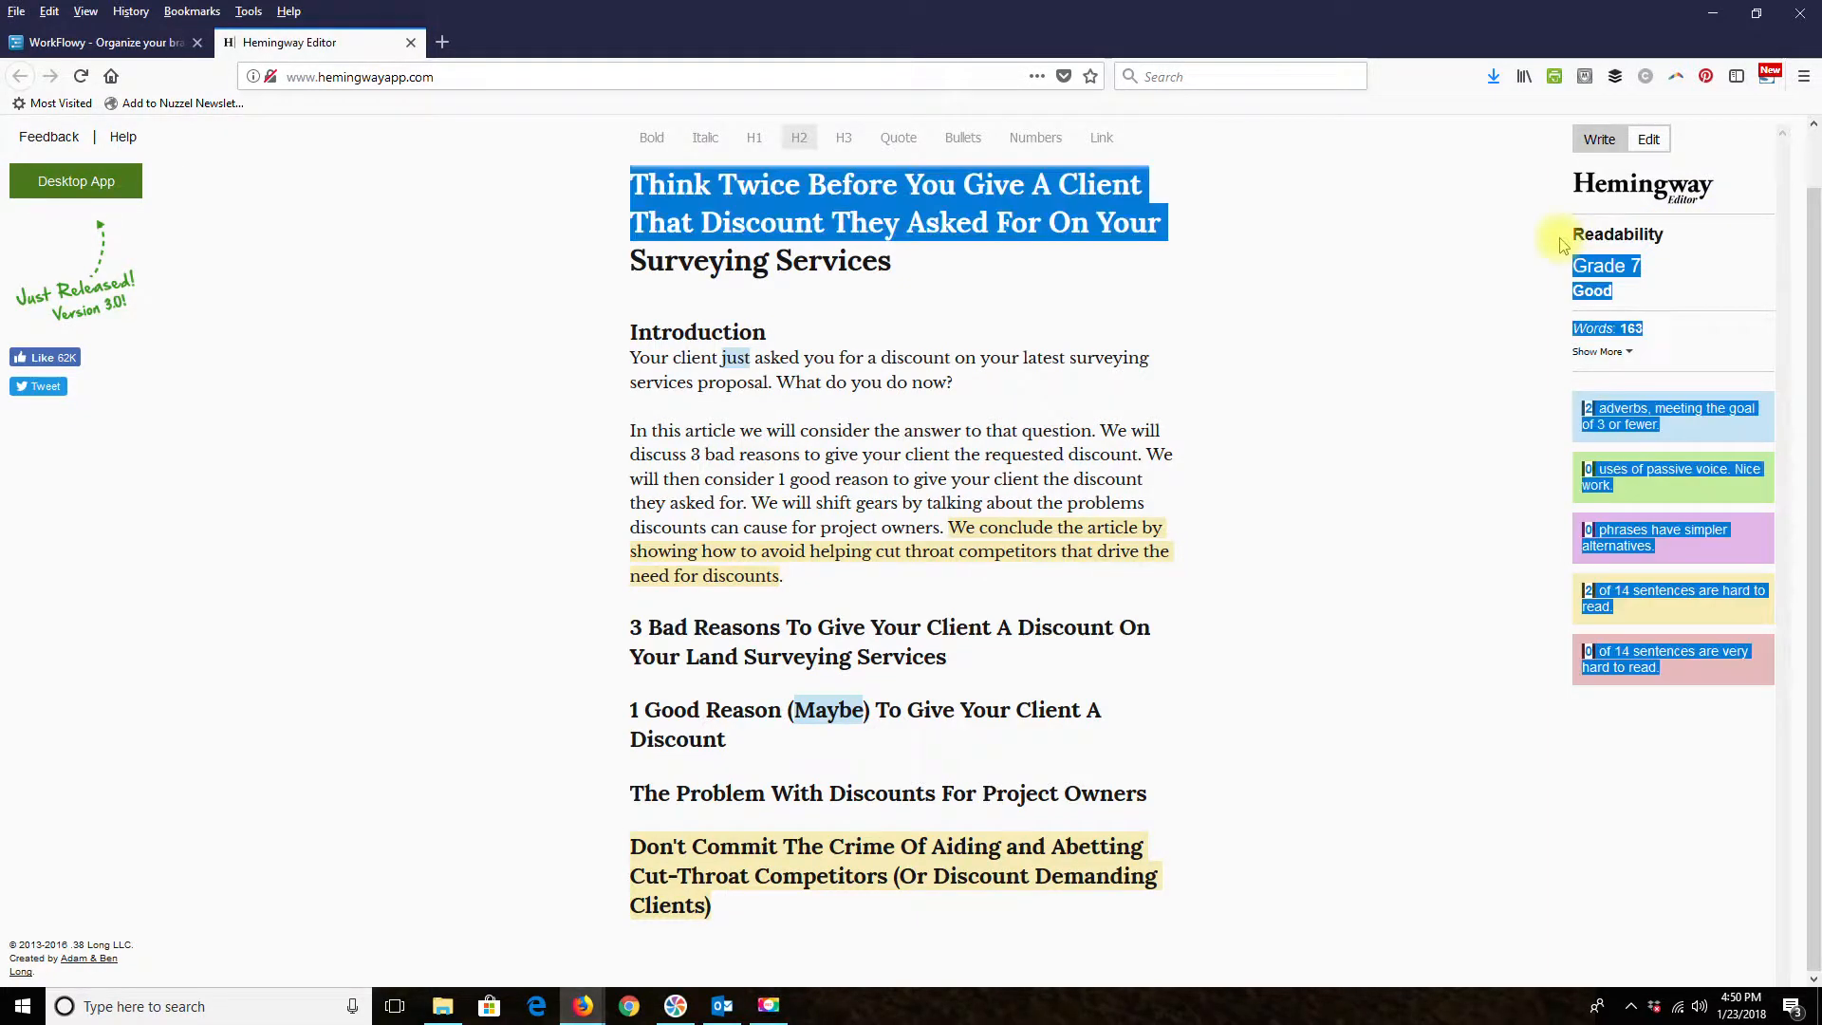
- Examine the readability score, the article title and the Introduction heading with its paragraphs
drag(1651, 264, 1571, 233)
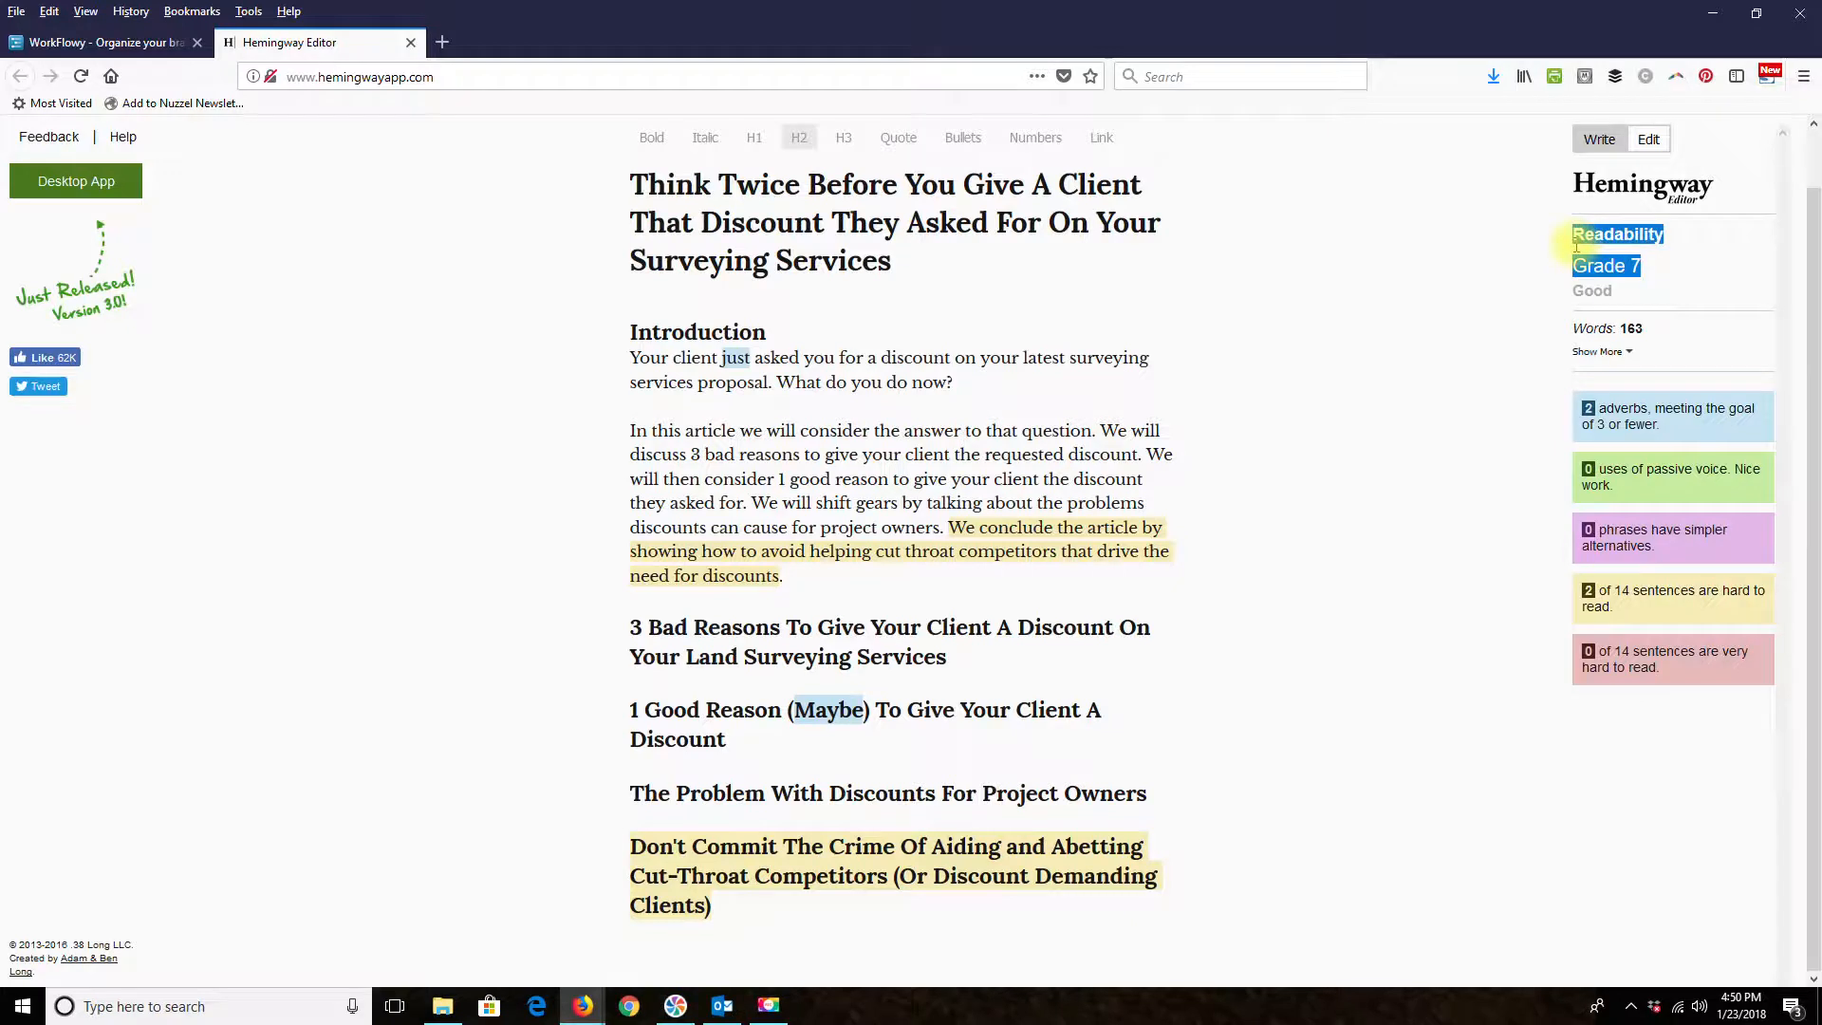
click(1659, 264)
mouse_move(1658, 264)
mouse_down()
mouse_move(1569, 265)
mouse_move(1611, 283)
mouse_move(1657, 271)
mouse_up()
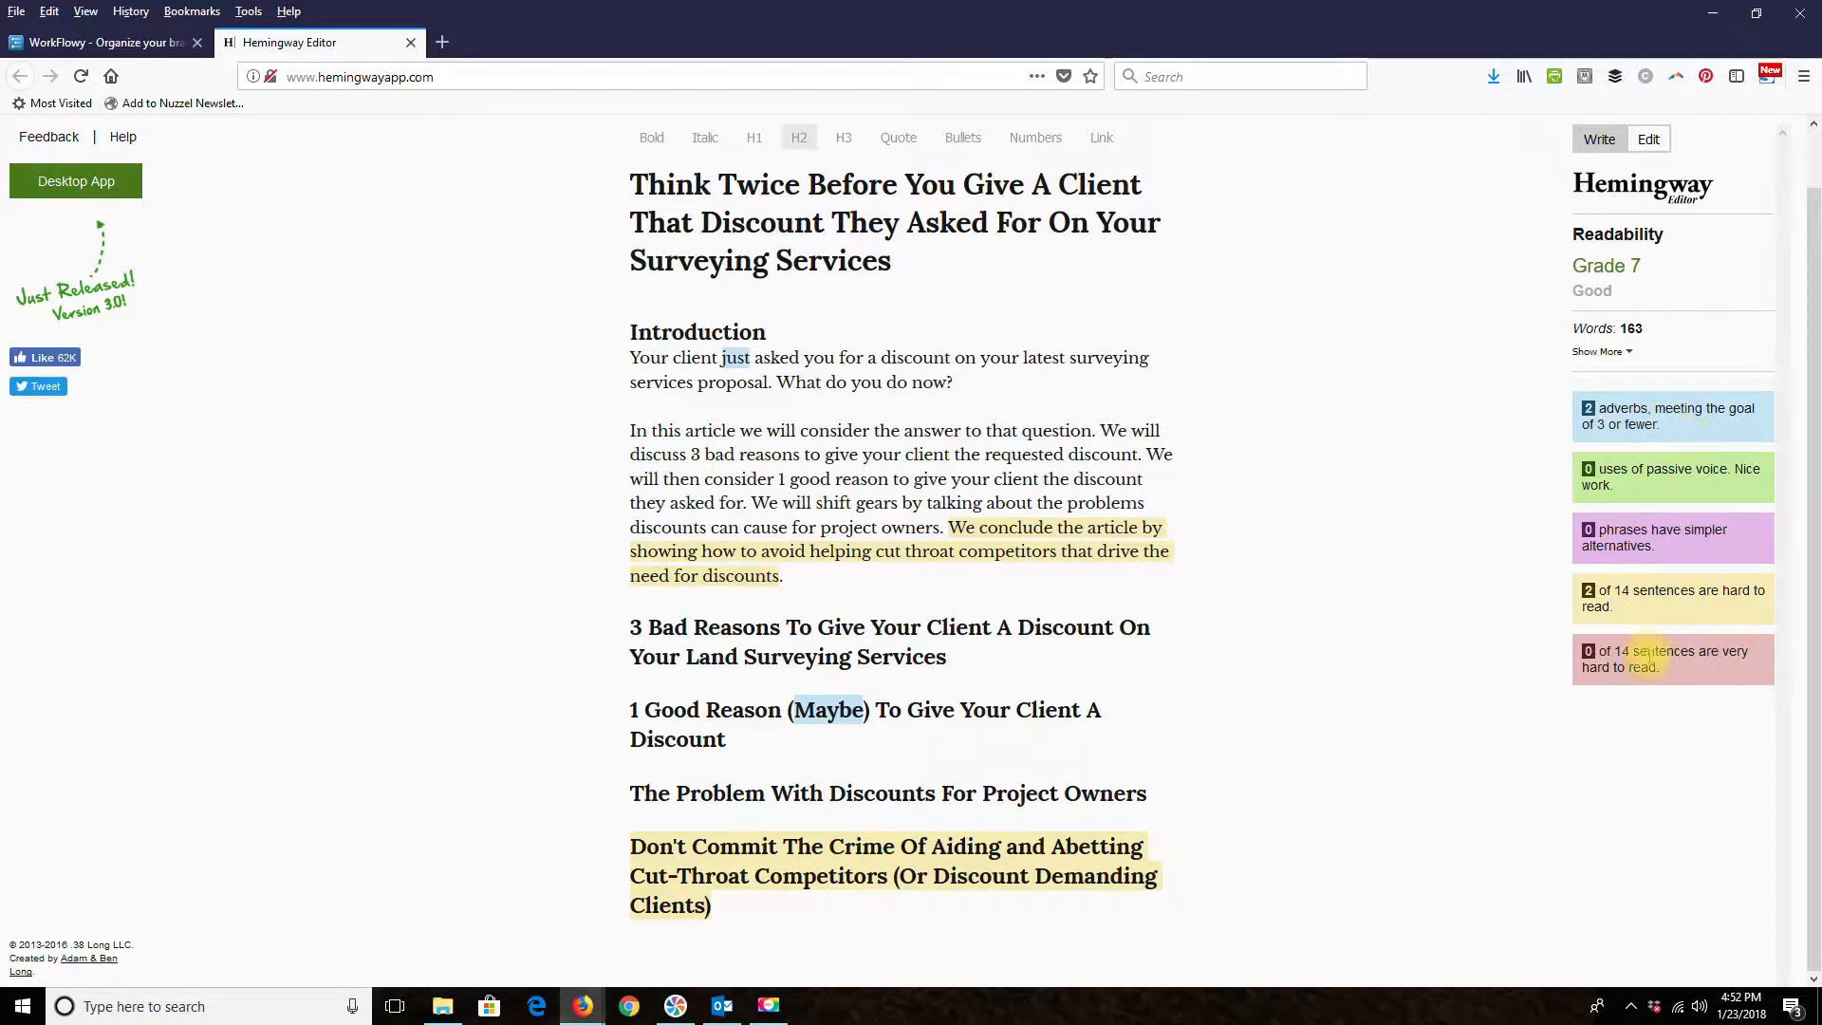
click(926, 527)
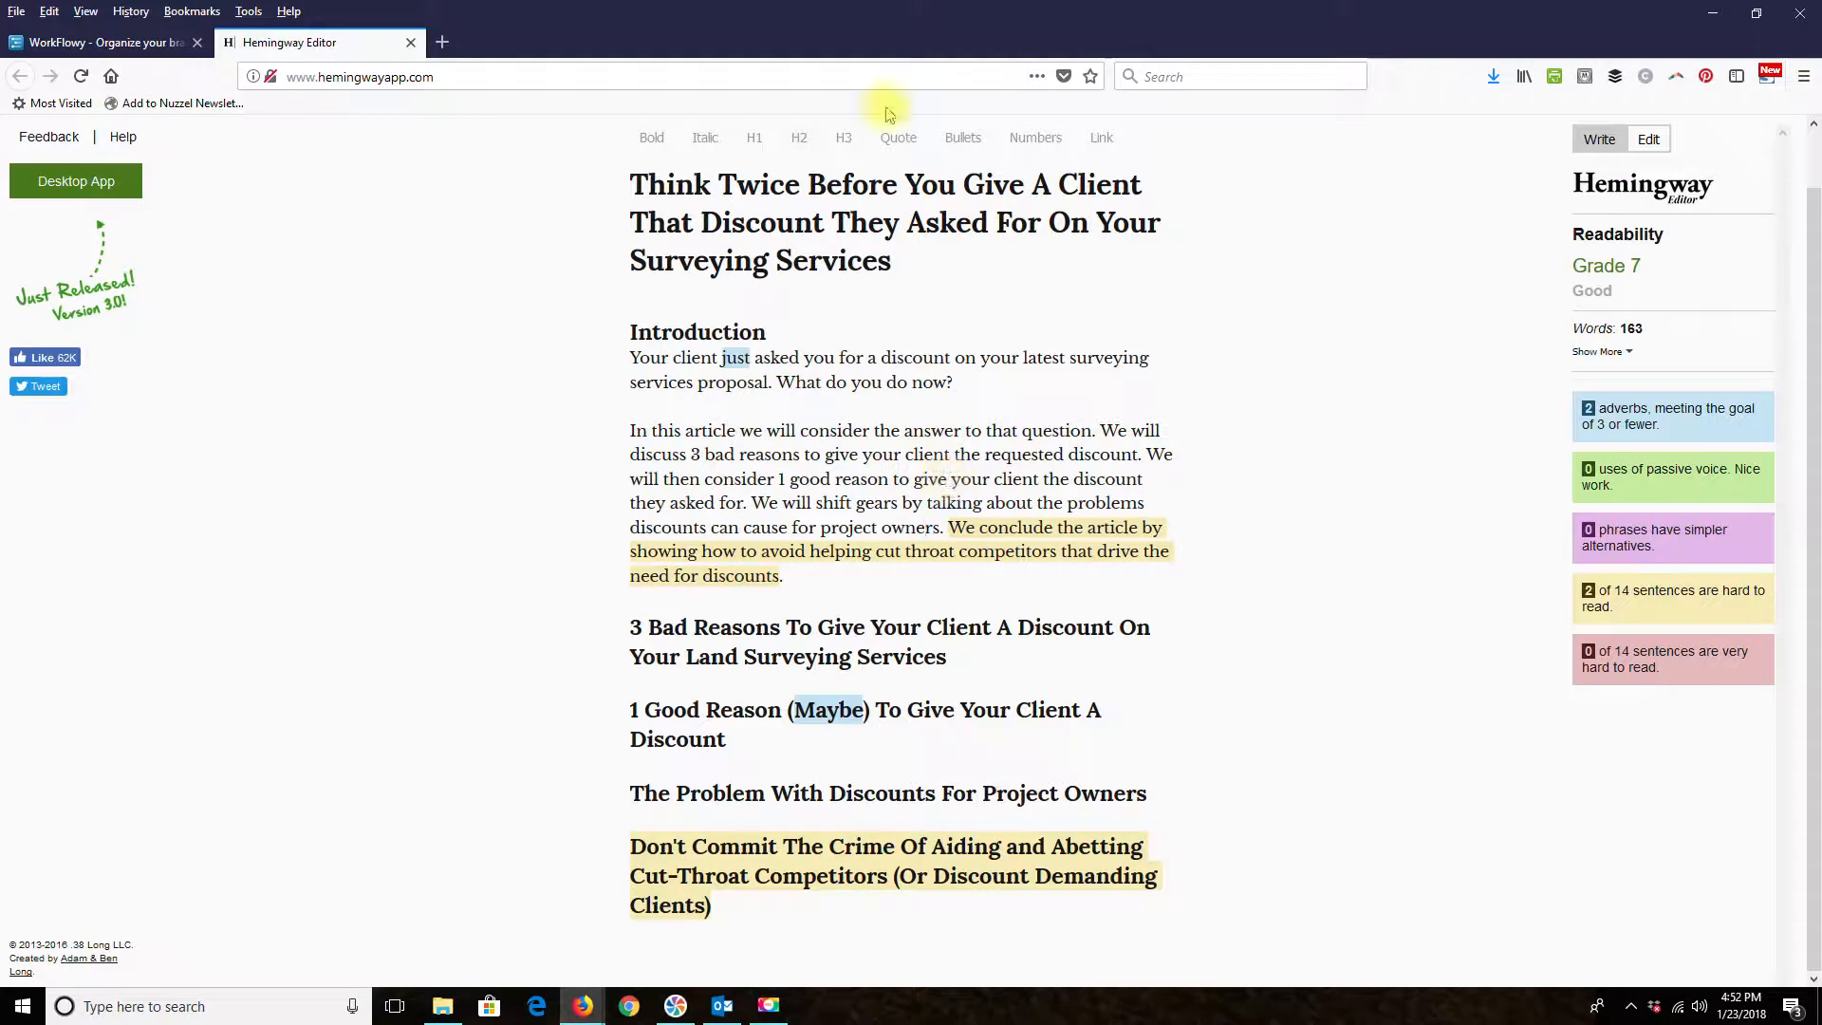
drag(976, 256, 626, 185)
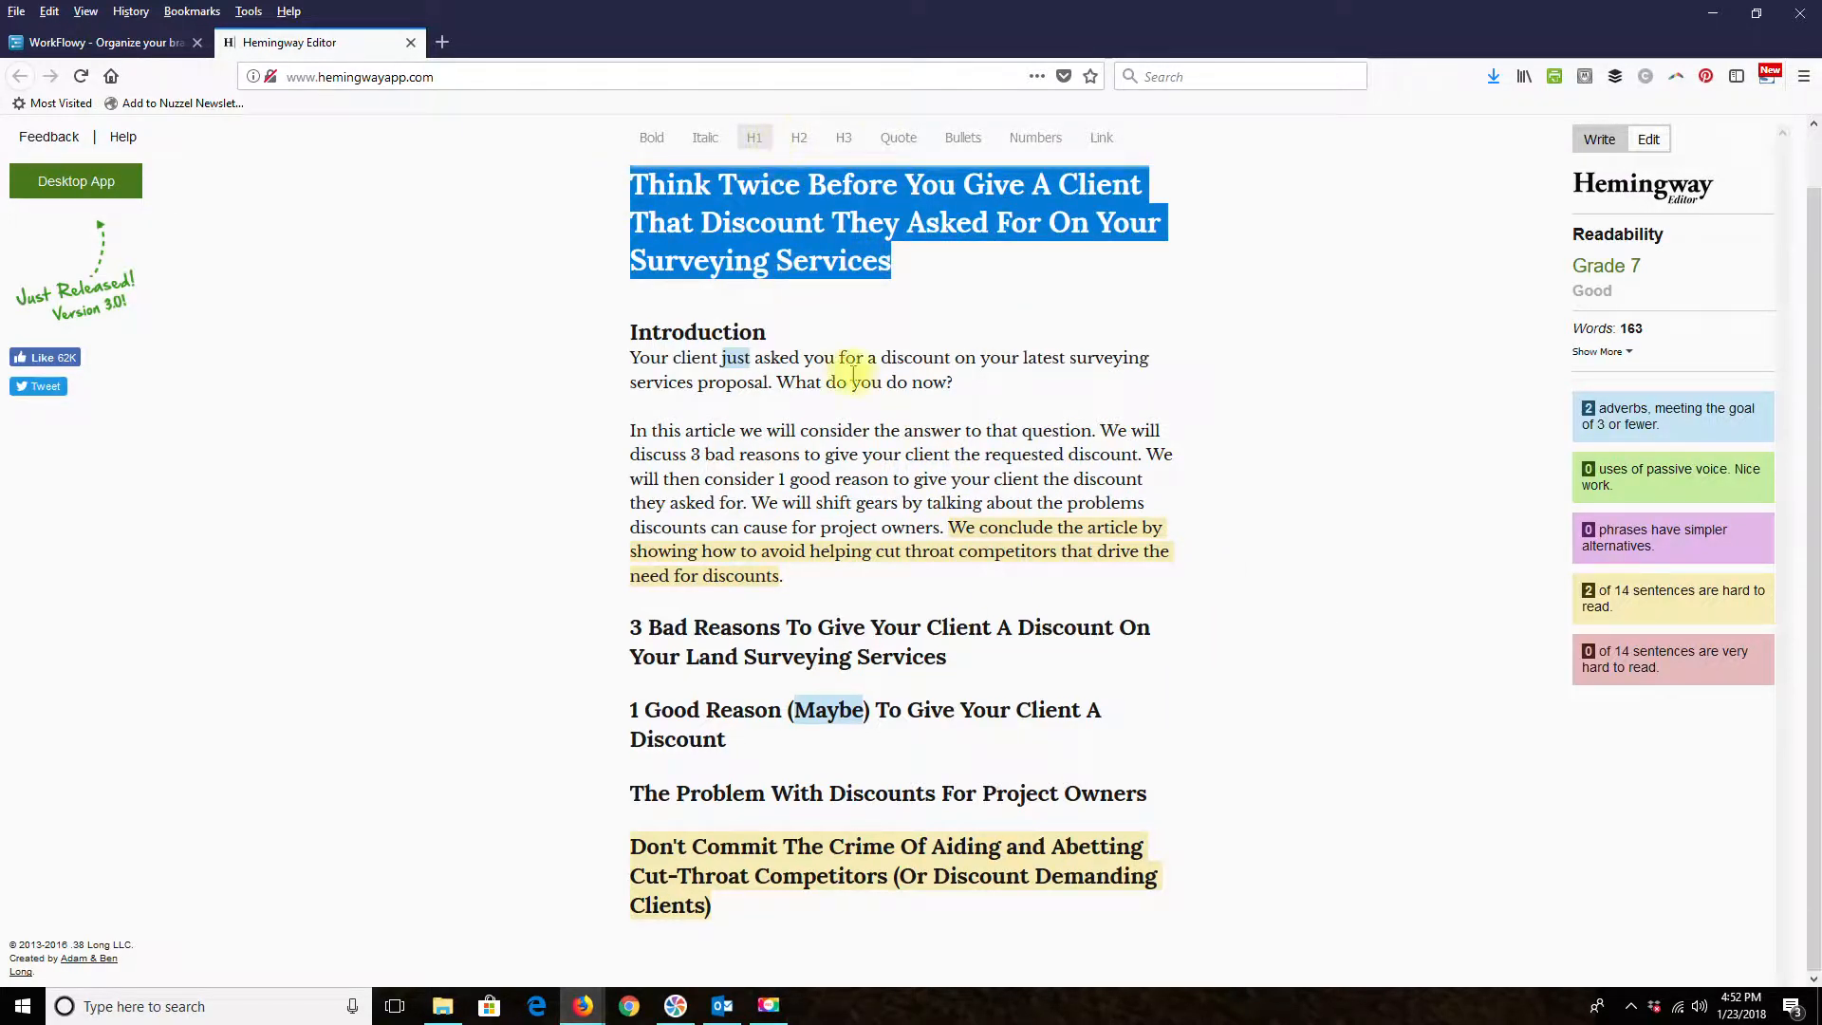
click(796, 332)
click(723, 334)
drag(806, 579, 626, 358)
click(1111, 330)
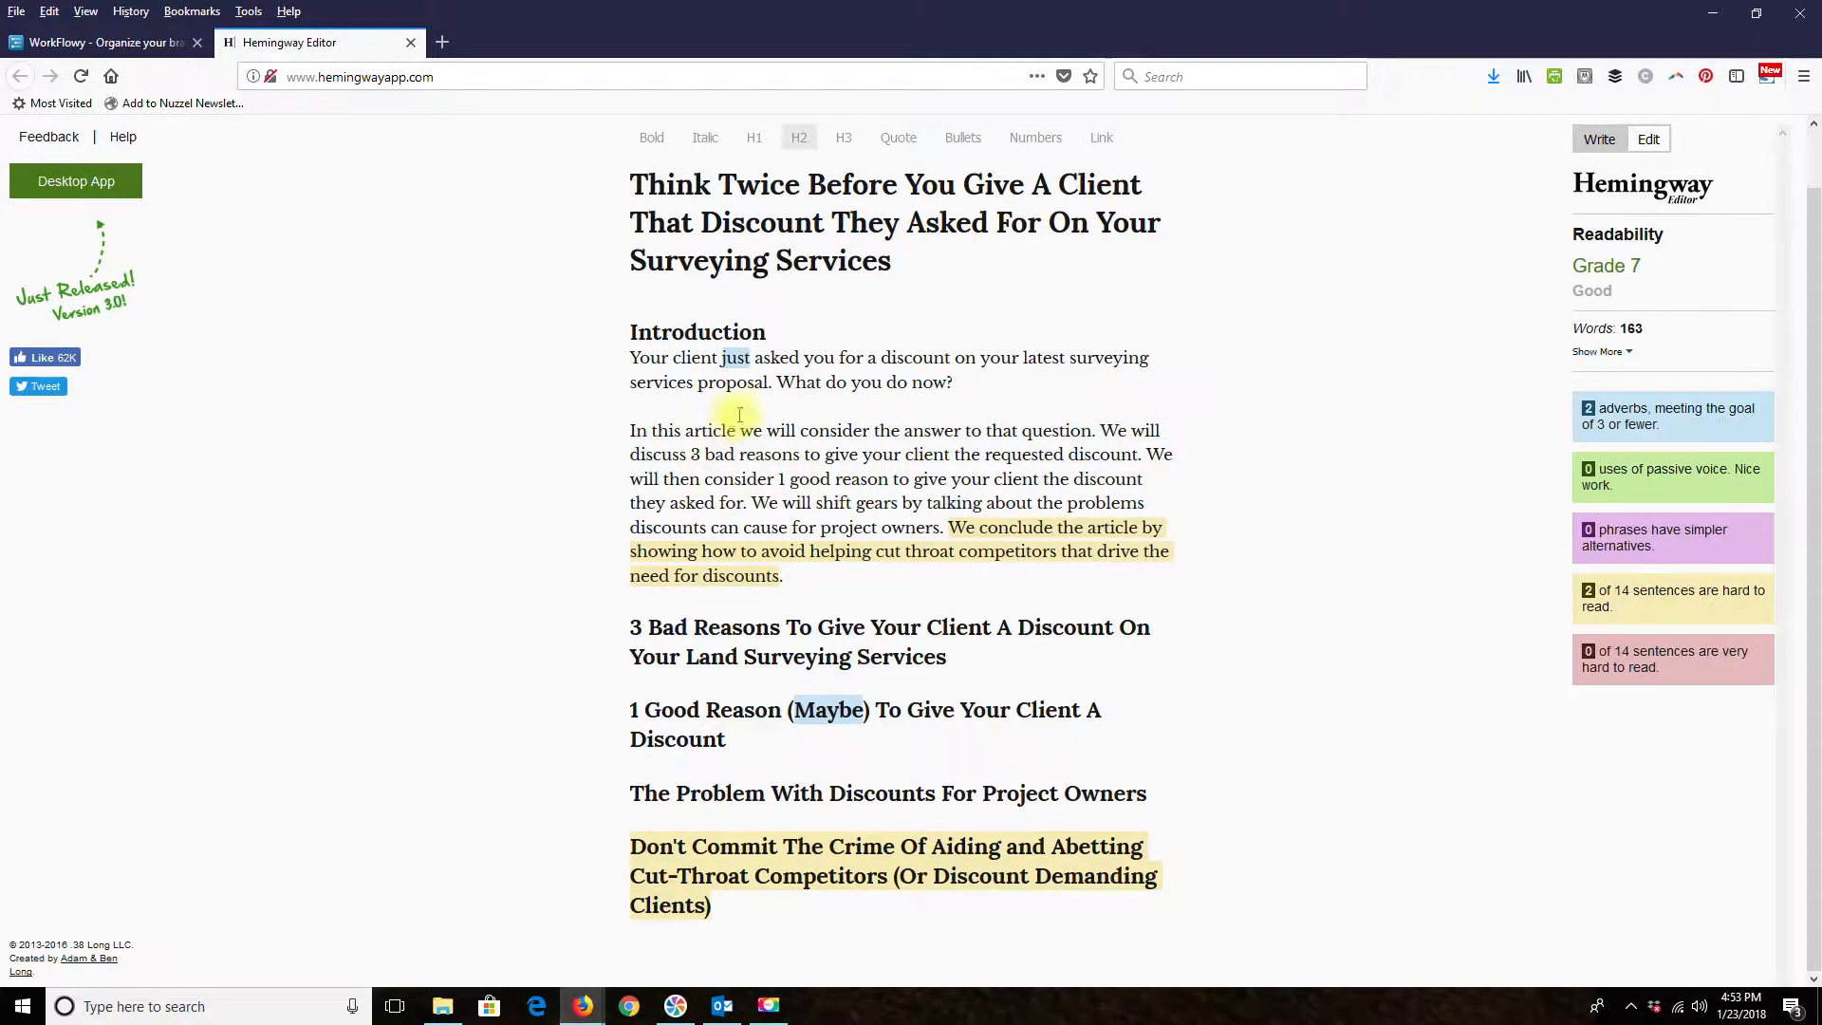
- Omit the flagged adverb "just" from the first sentence of the introduction
click(733, 362)
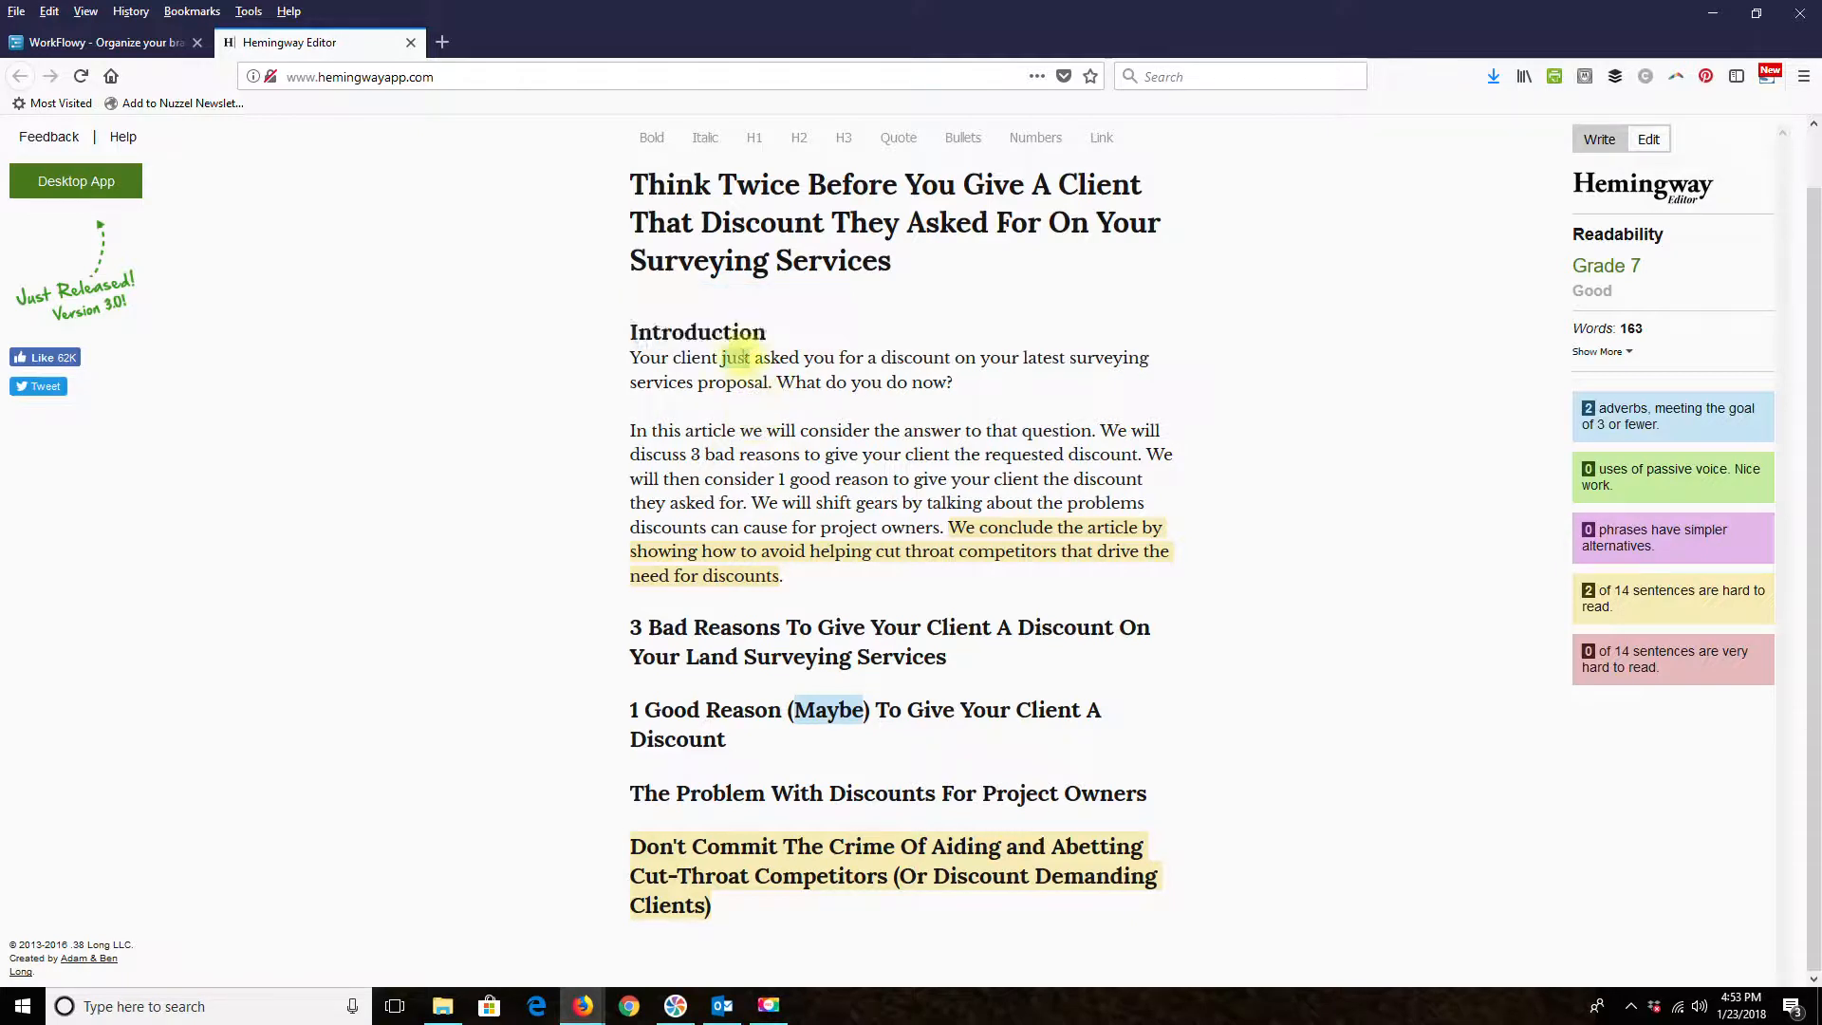
click(736, 313)
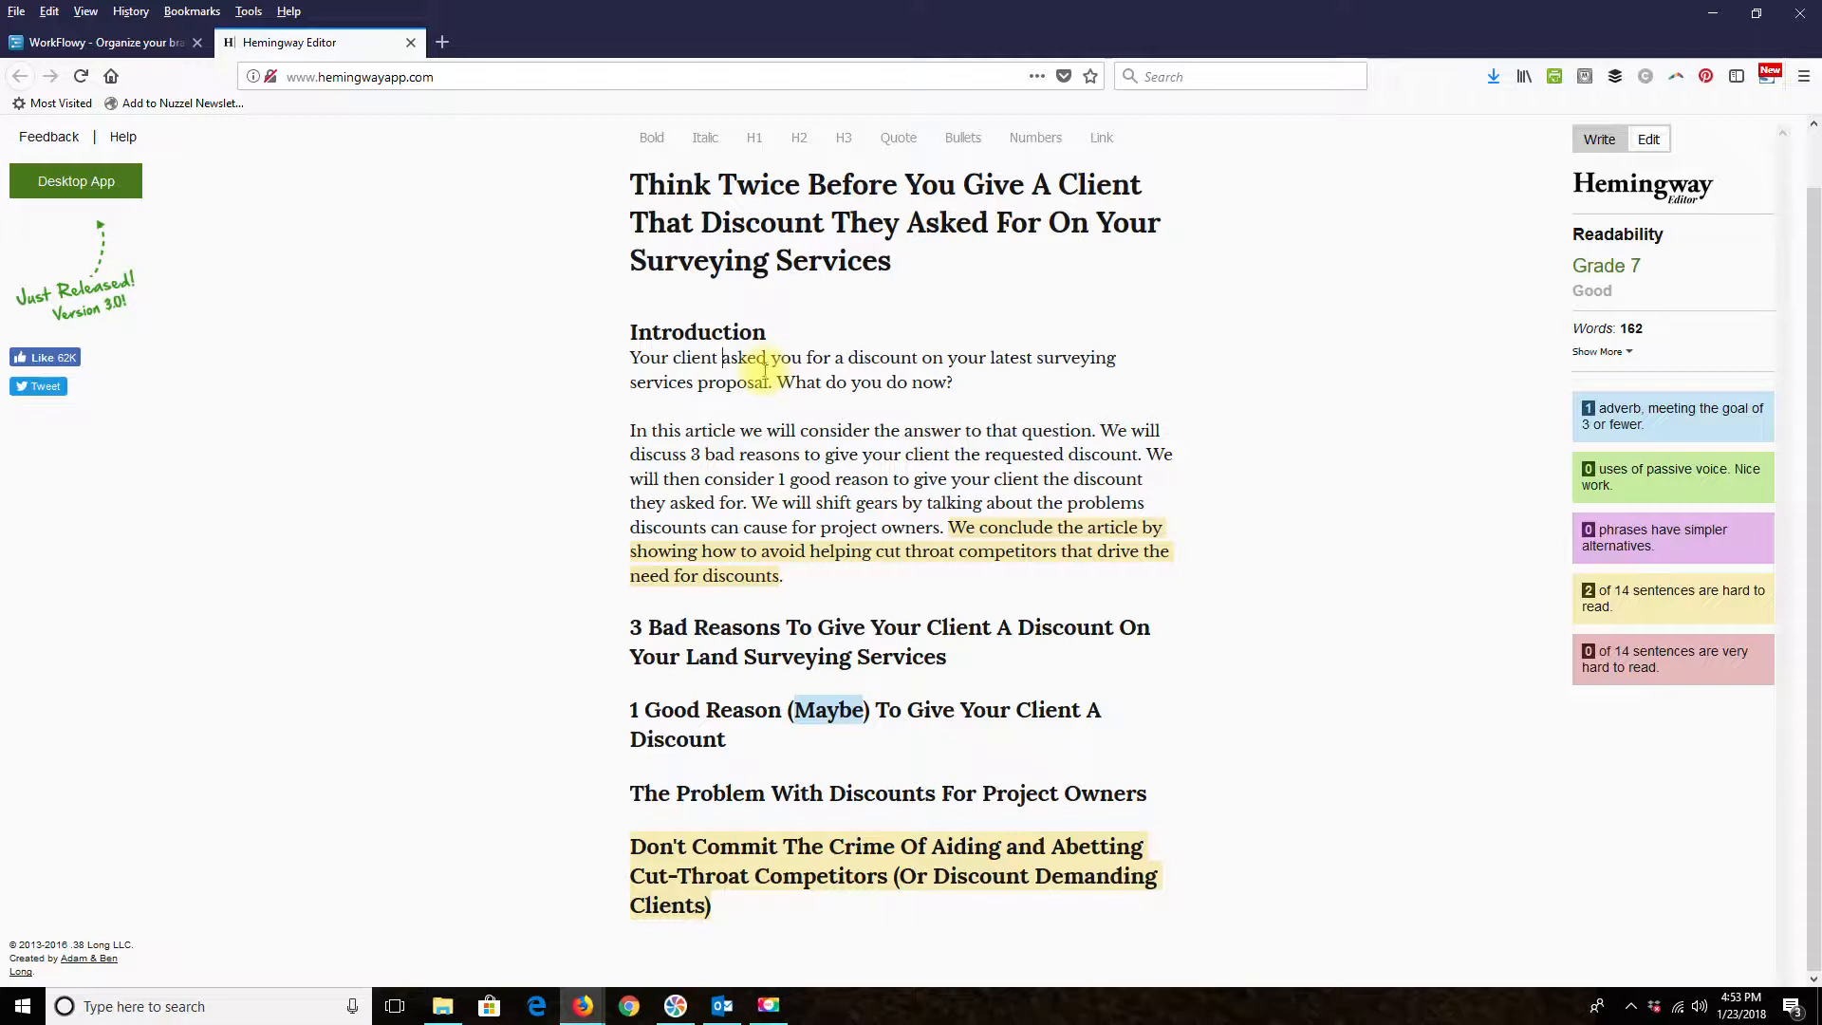
mouse_move(864, 723)
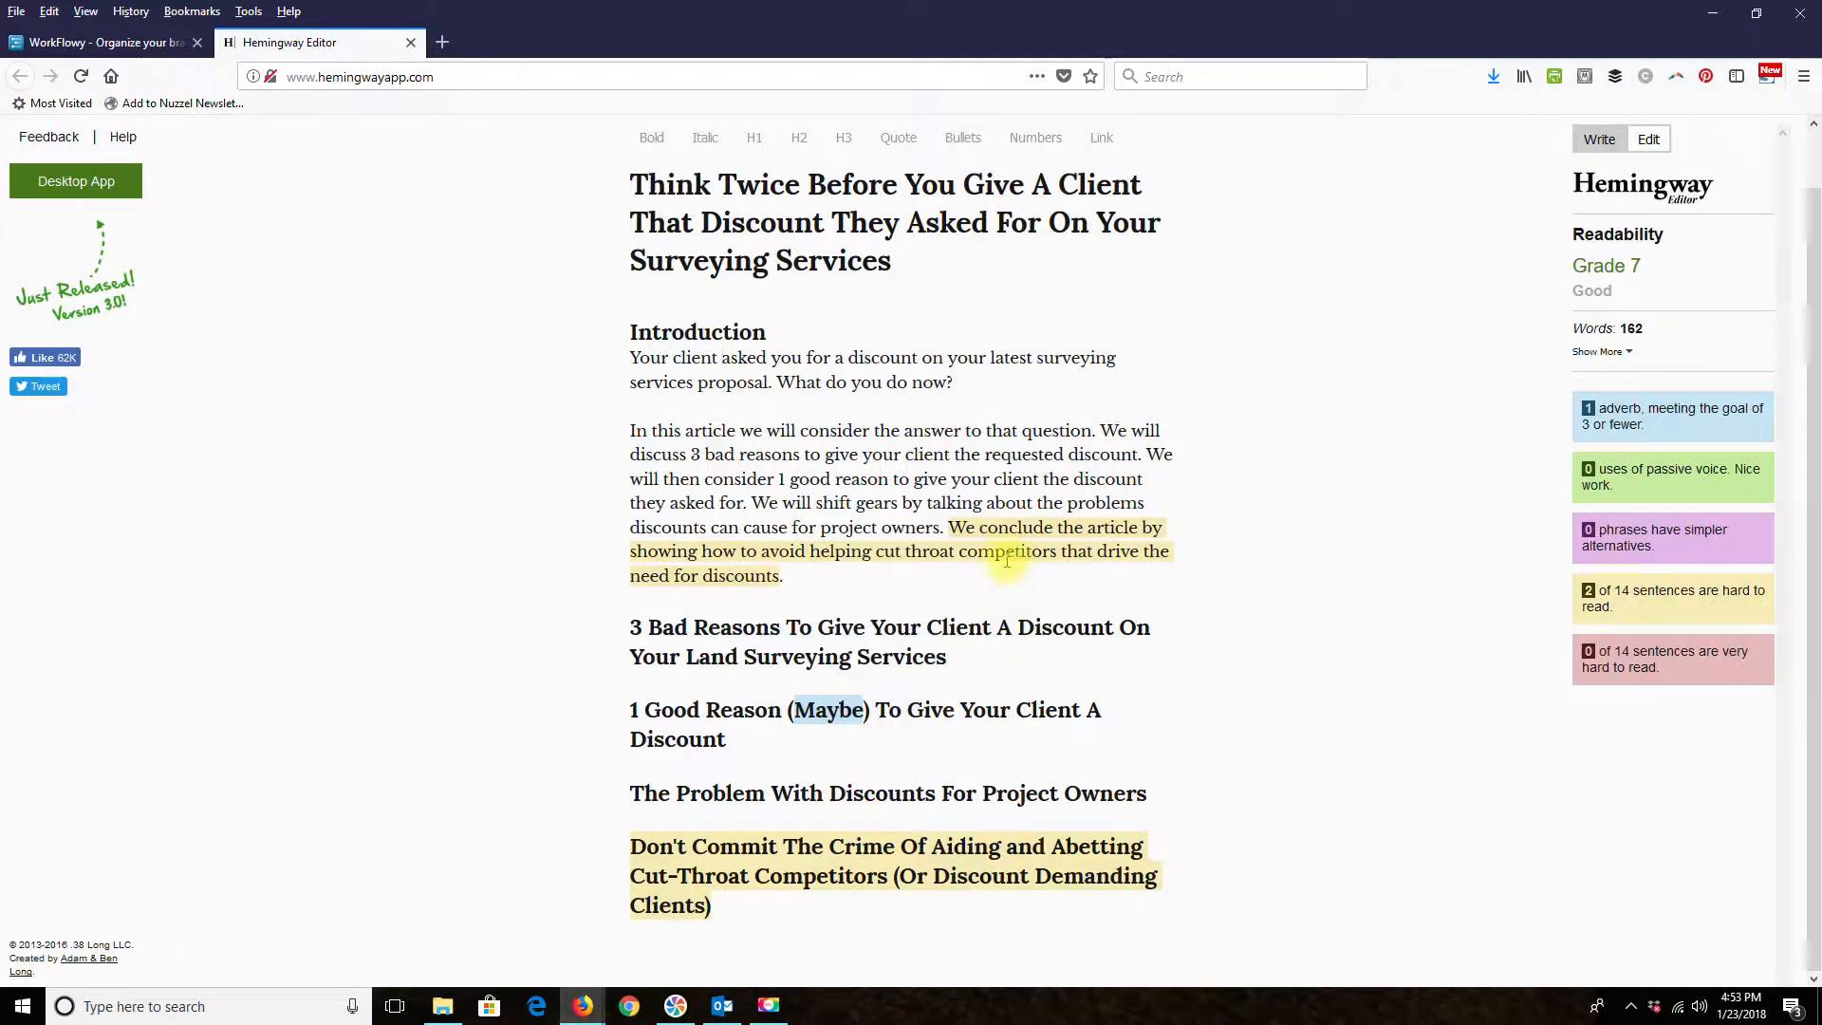
- Try to split the introduction's hard-to-read closing sentence with a period after "competitors"
drag(947, 528, 1103, 567)
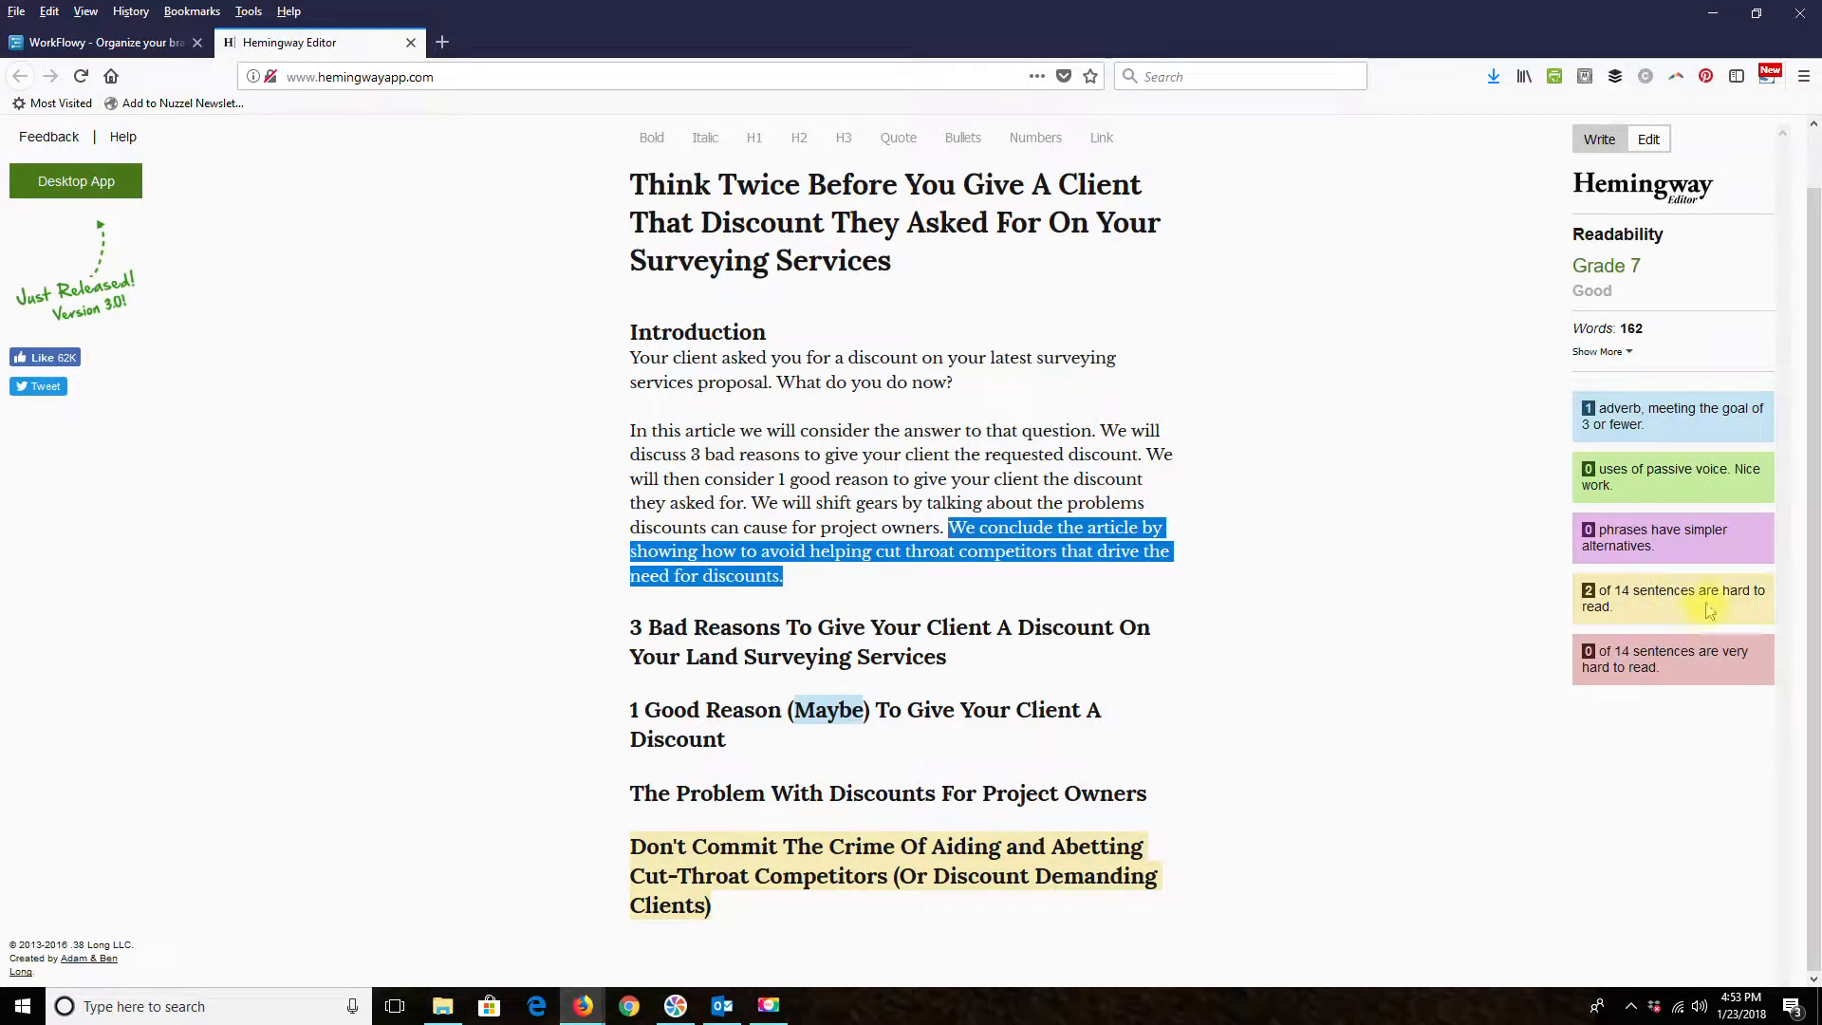
click(1006, 533)
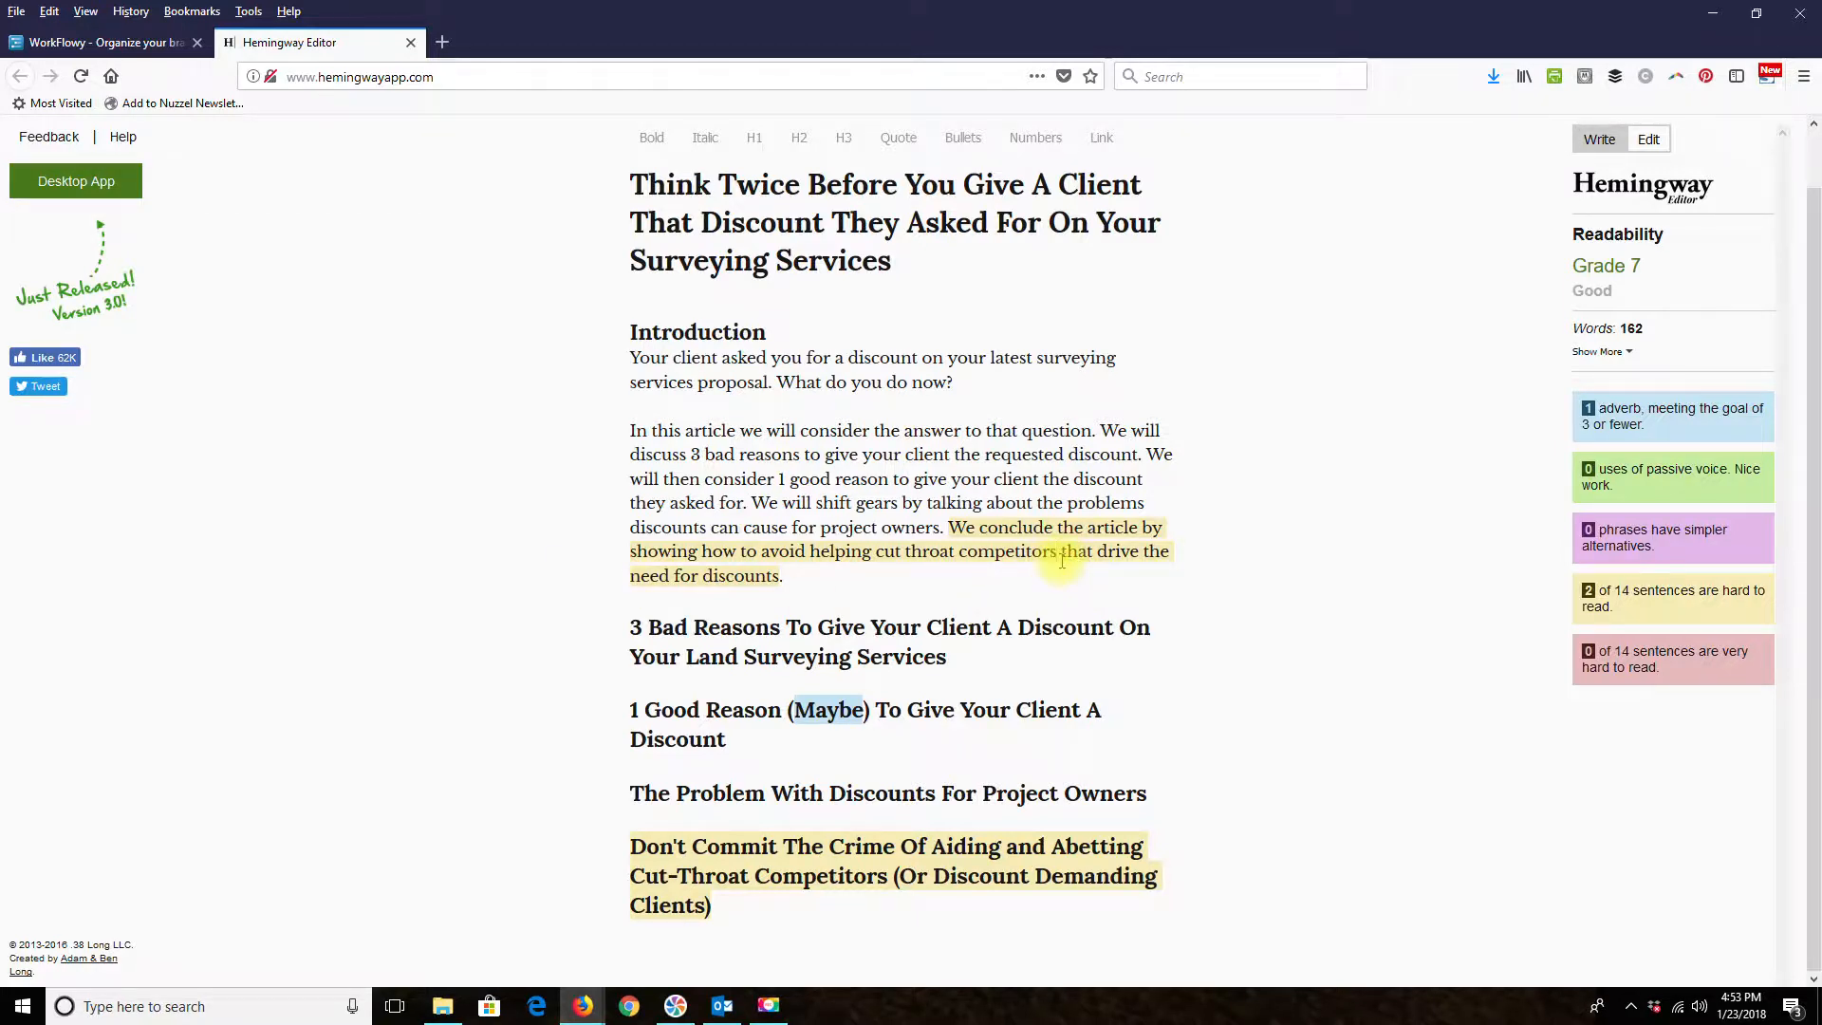
text(.)
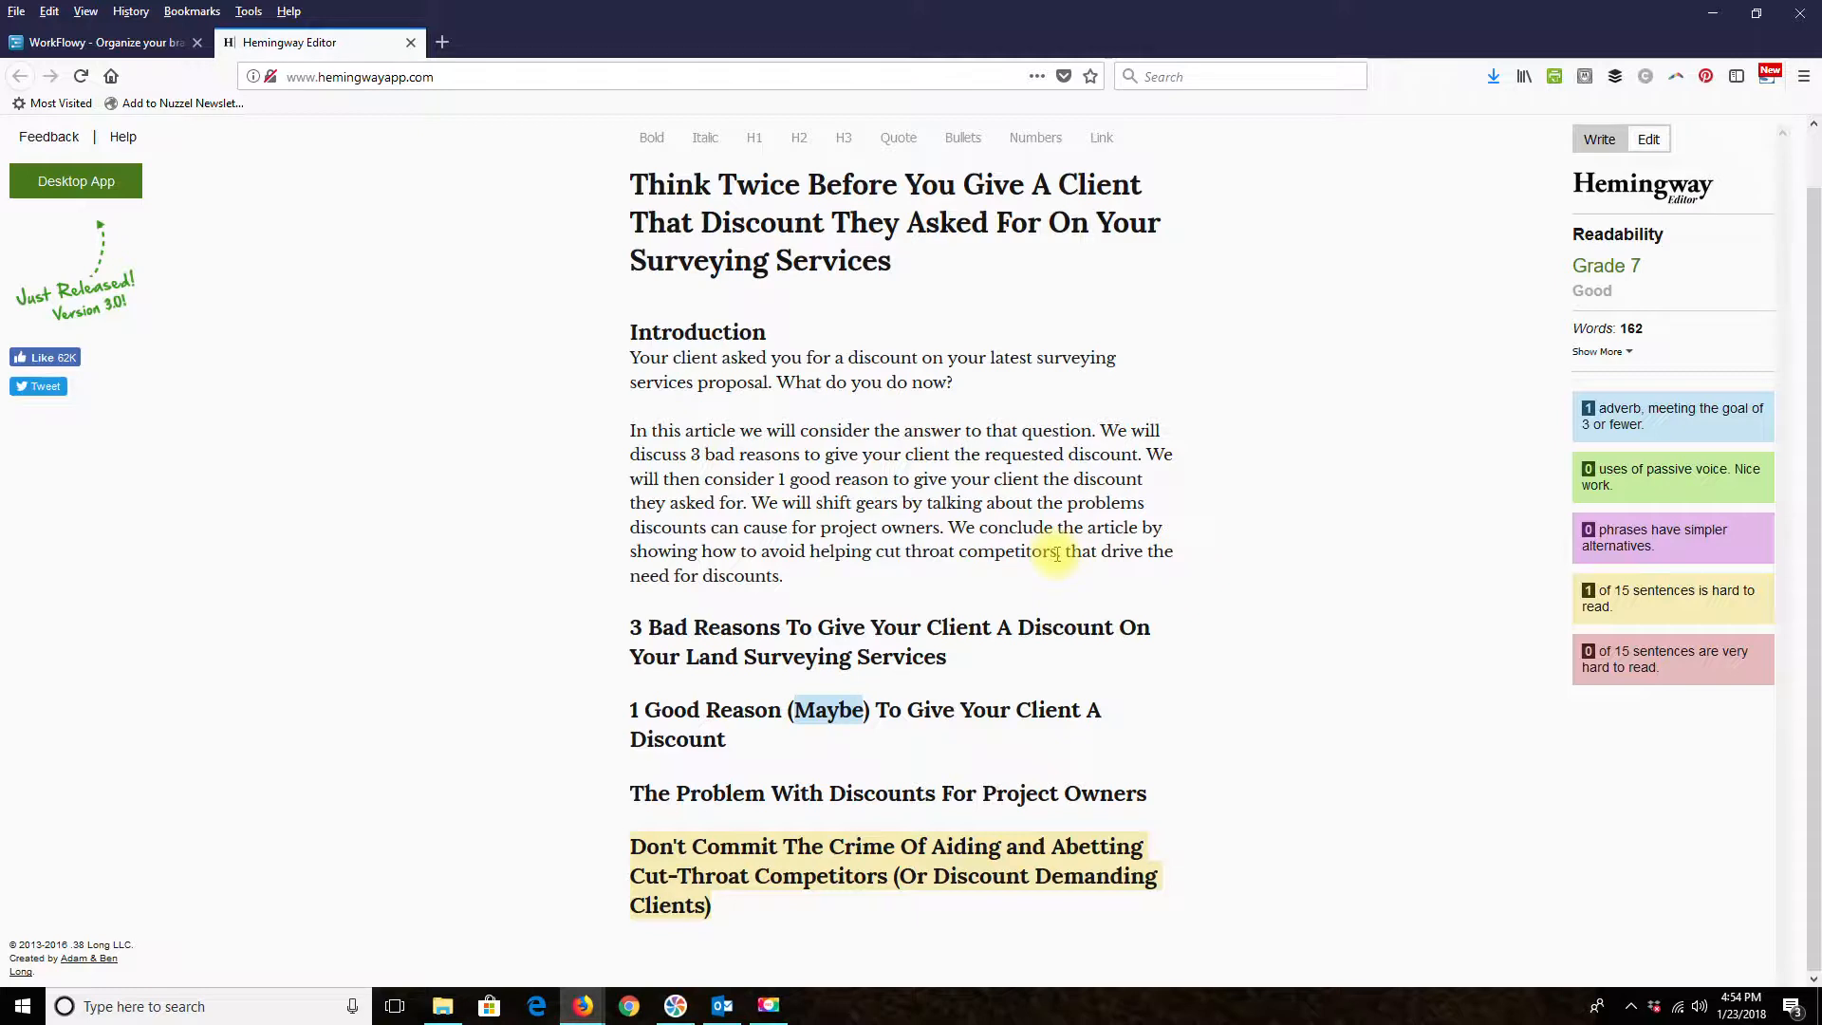
- Replace the trial period with parentheses around "that drive the need for discounts", and remove those parentheses again
key(BackSpace)
key(BackSpace)
text(()
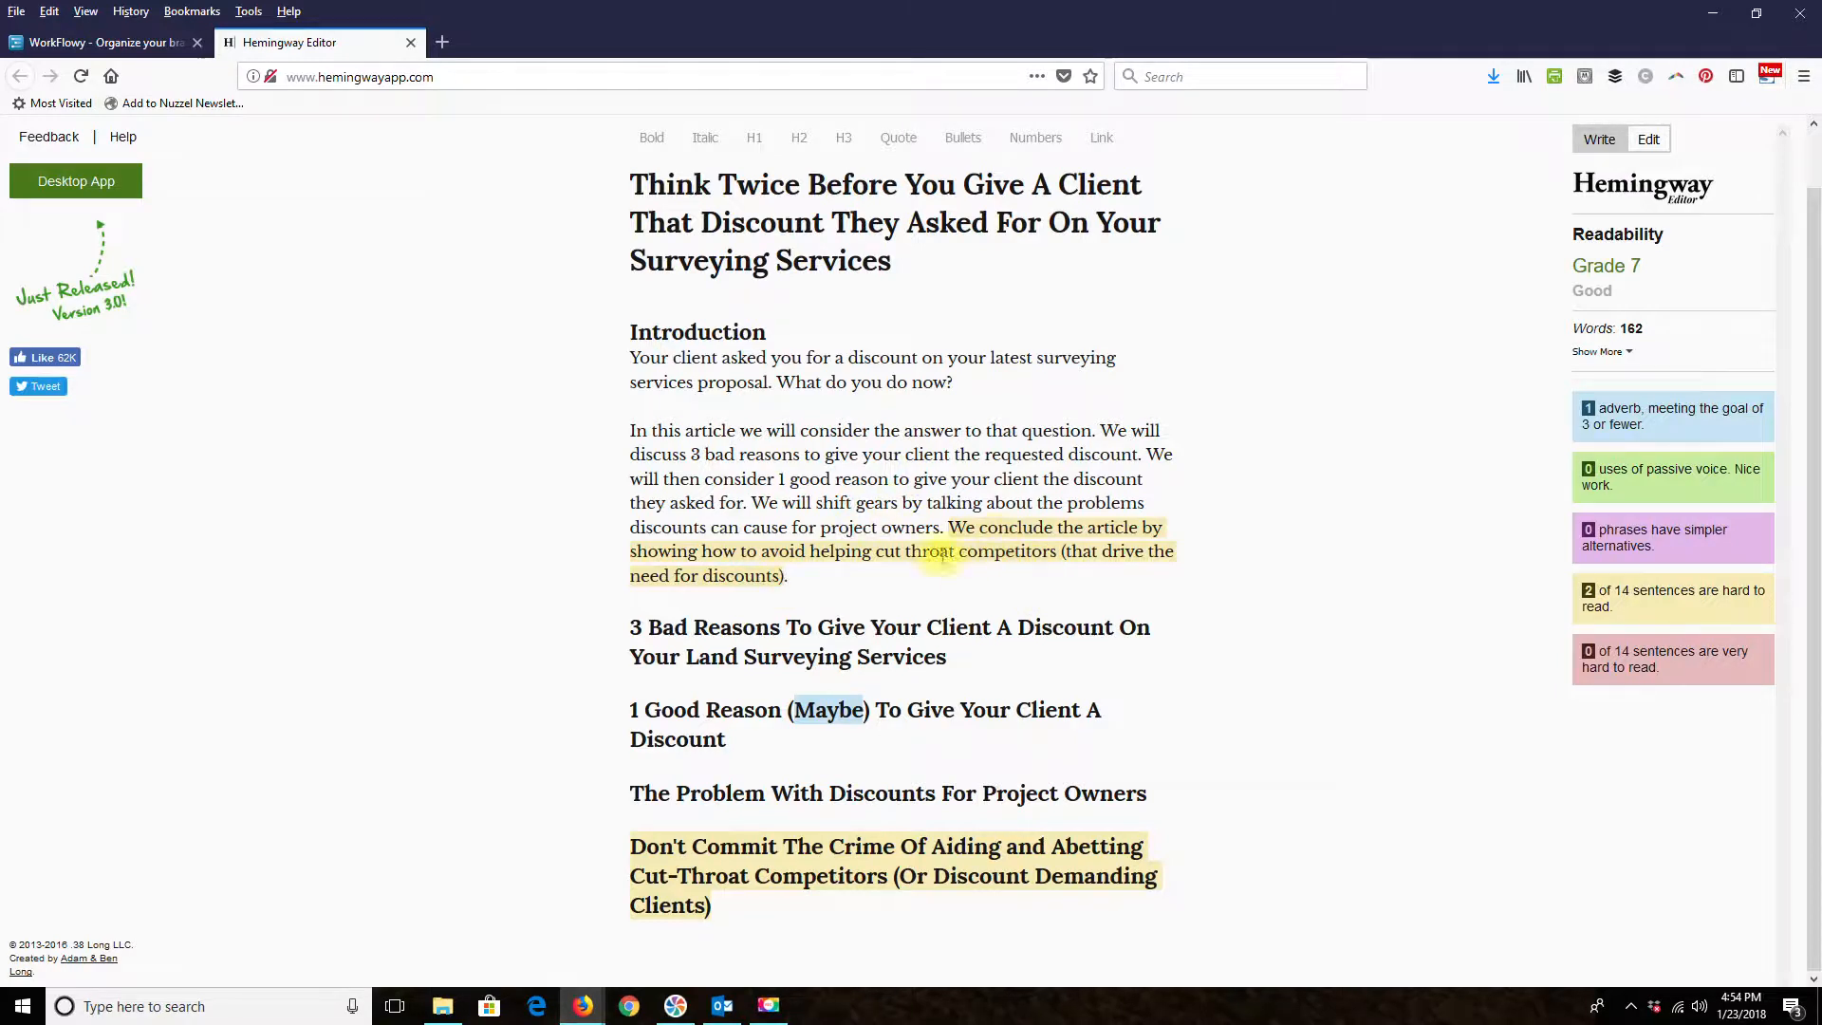
click(1065, 555)
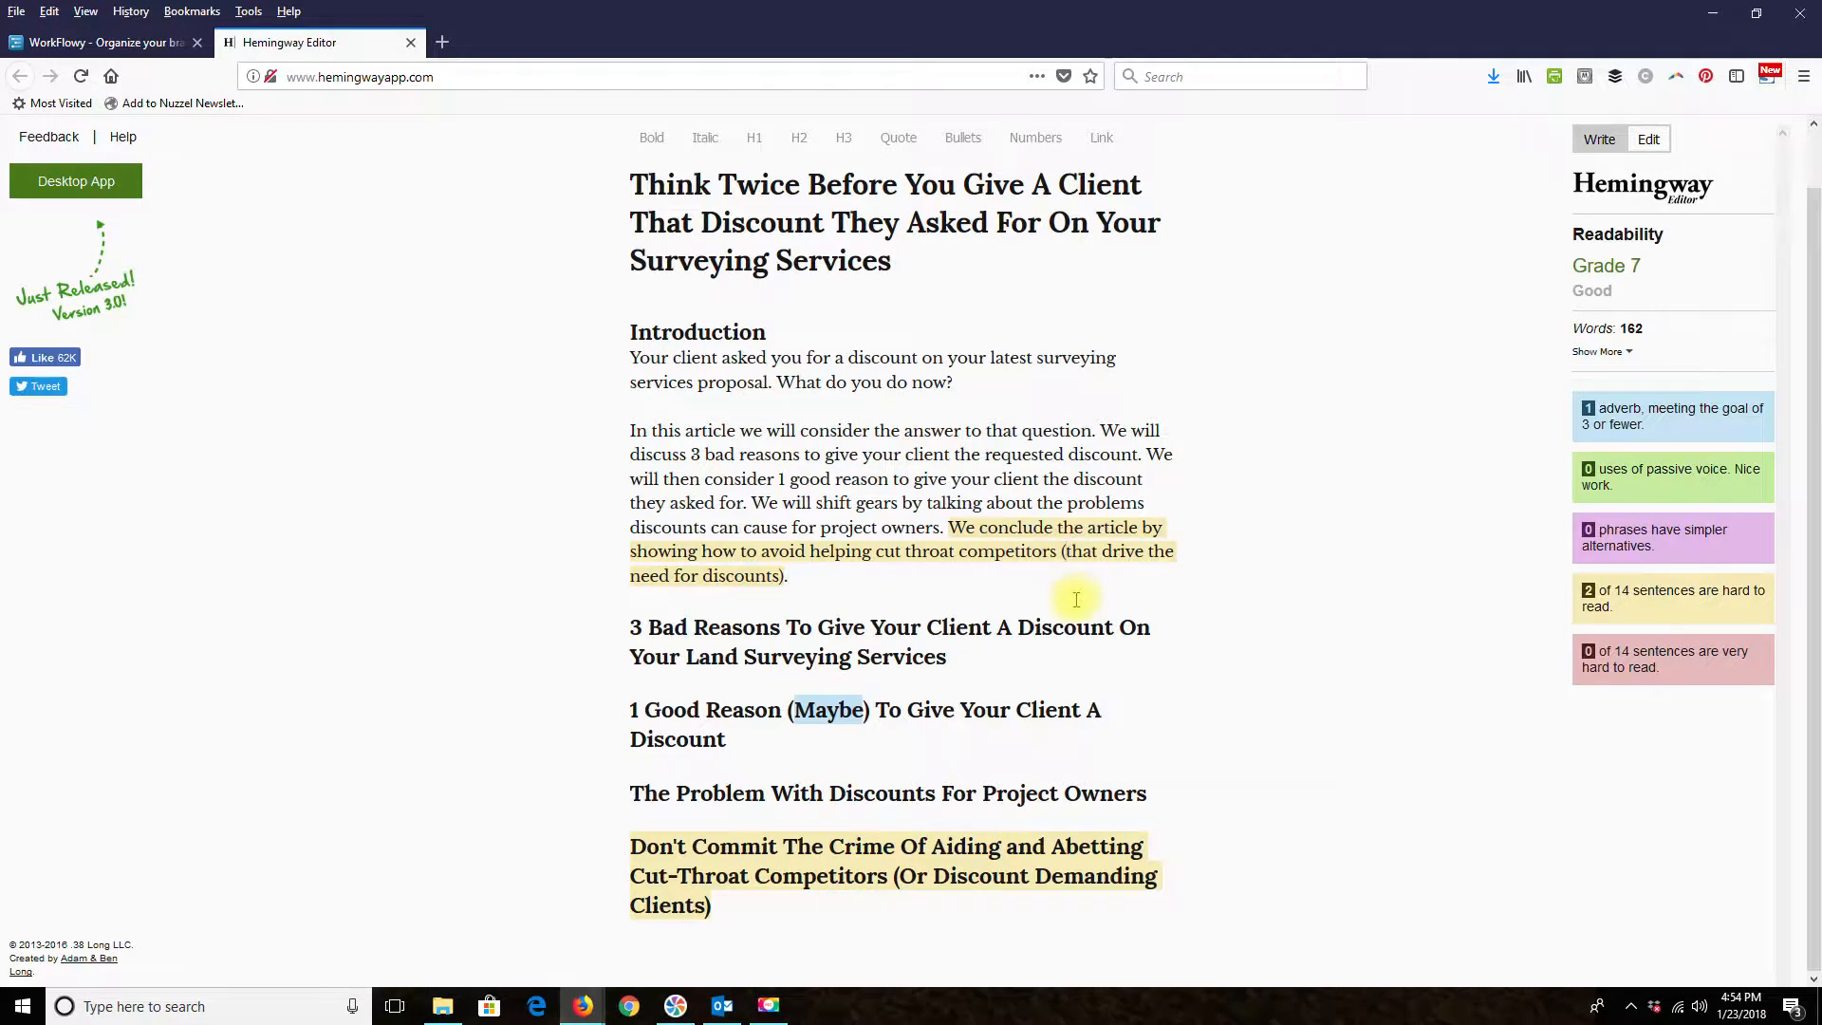
key(BackSpace)
click(784, 577)
key(BackSpace)
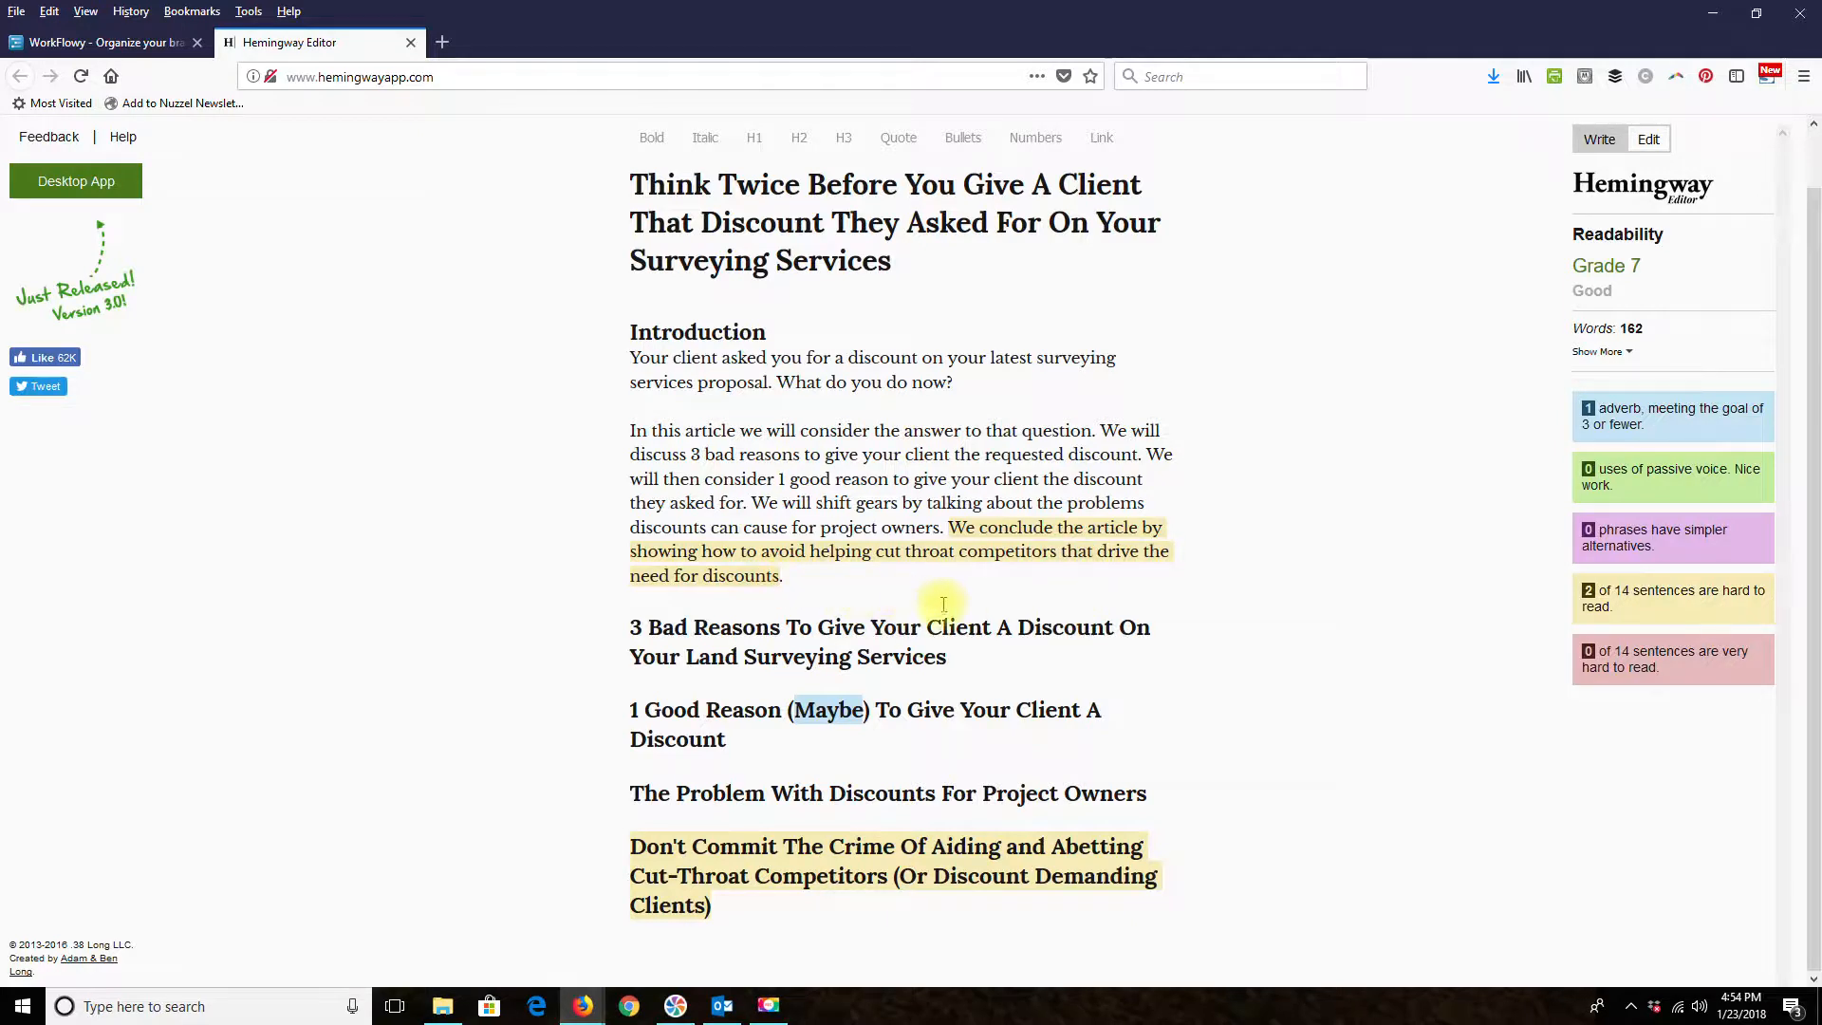
key(Down)
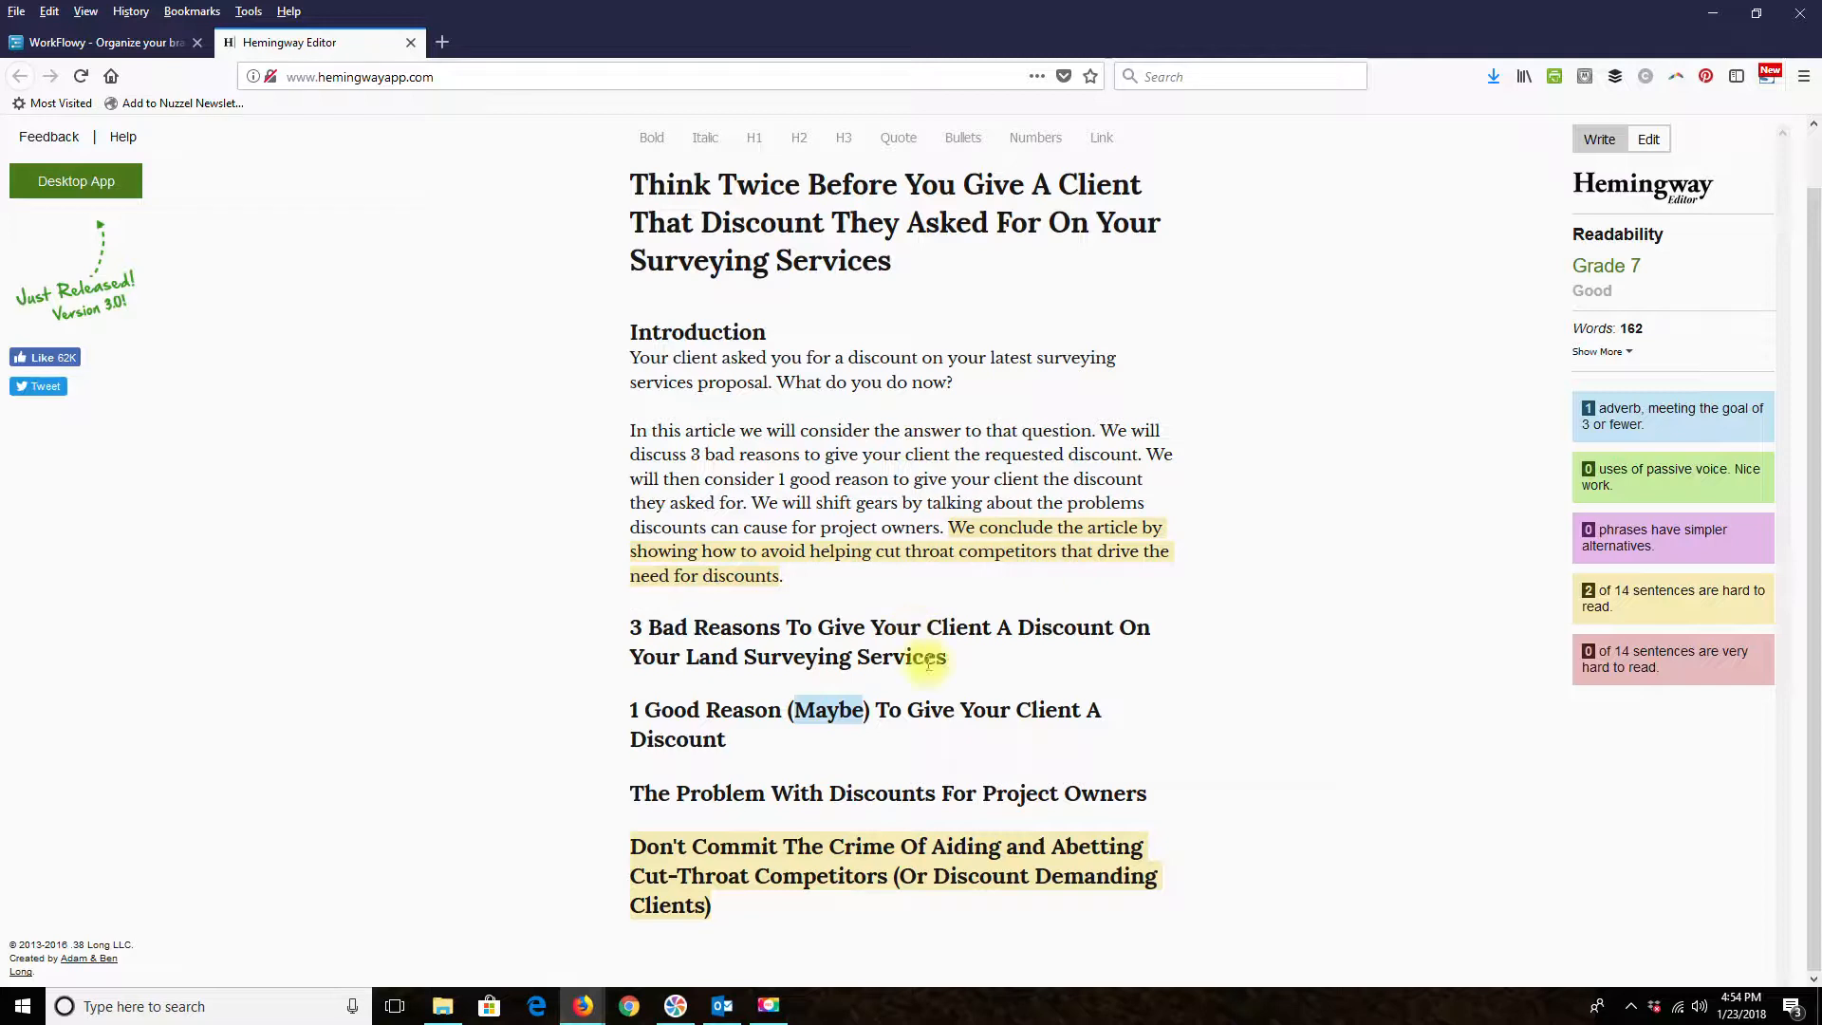
- Delete "(Or Discount Demanding Clients)" from the end of the article's last heading
drag(824, 919, 899, 882)
key(BackSpace)
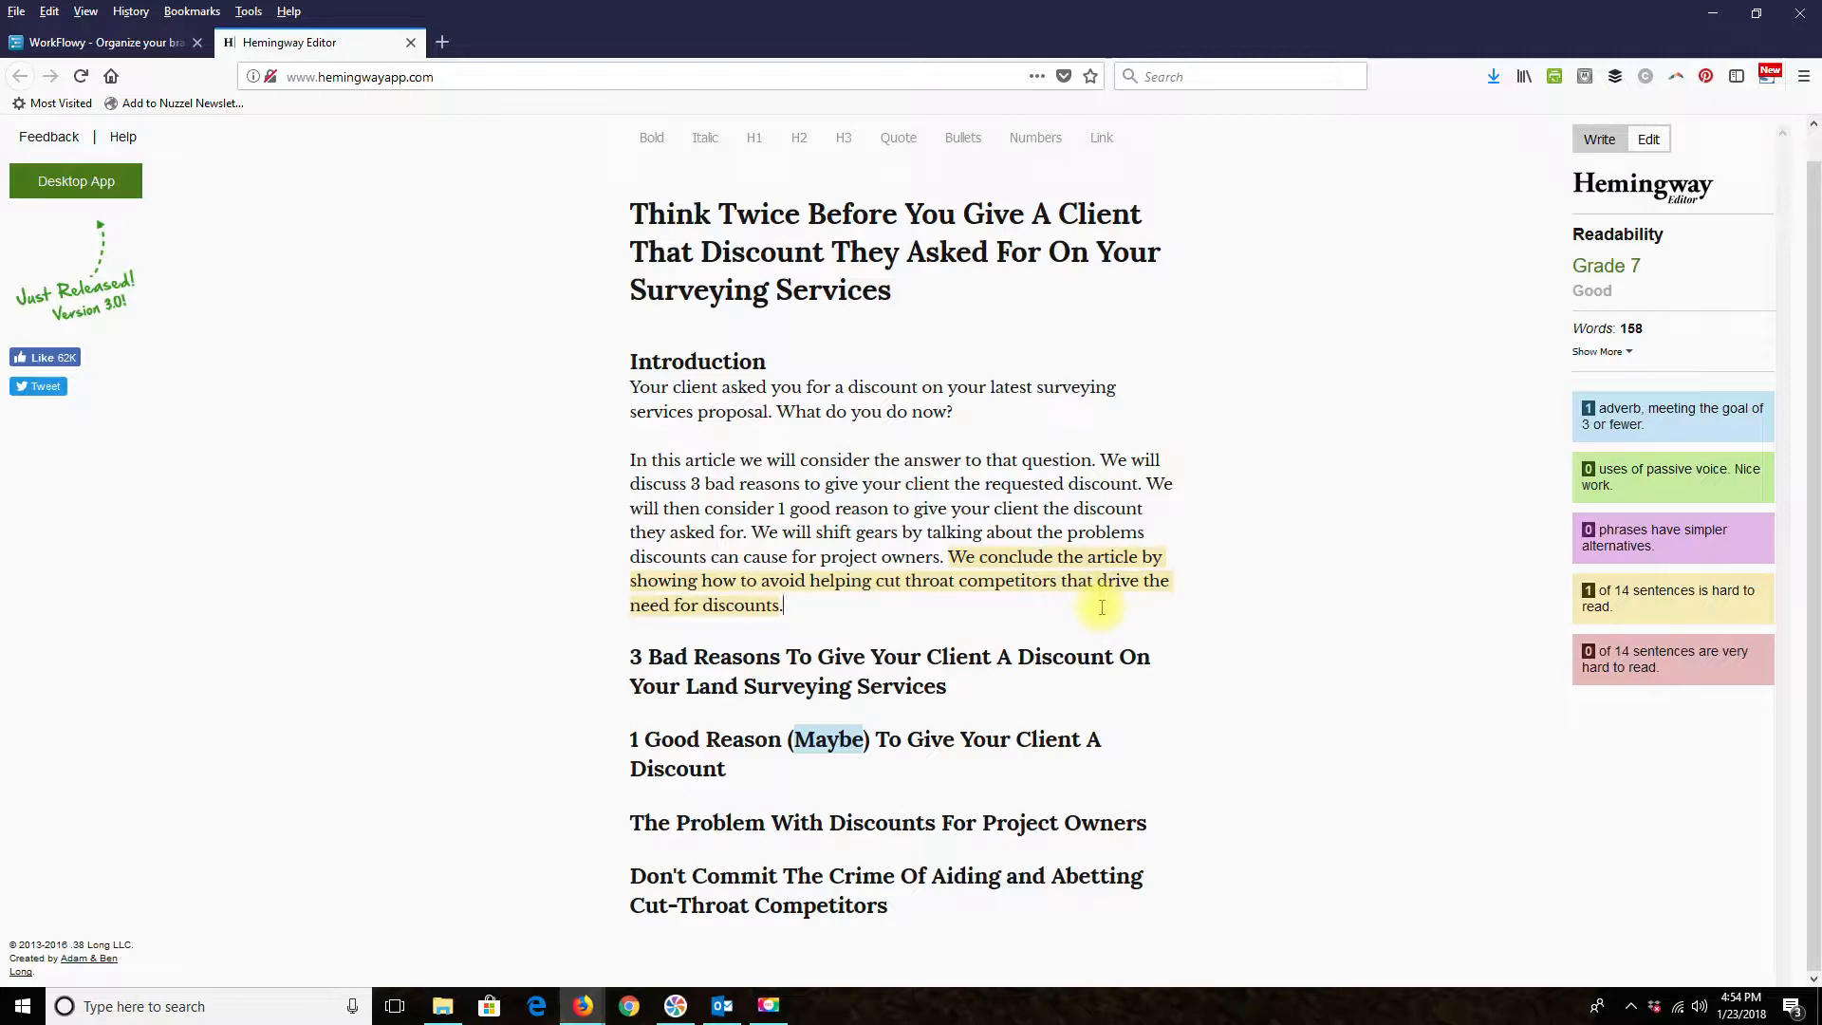
click(1048, 596)
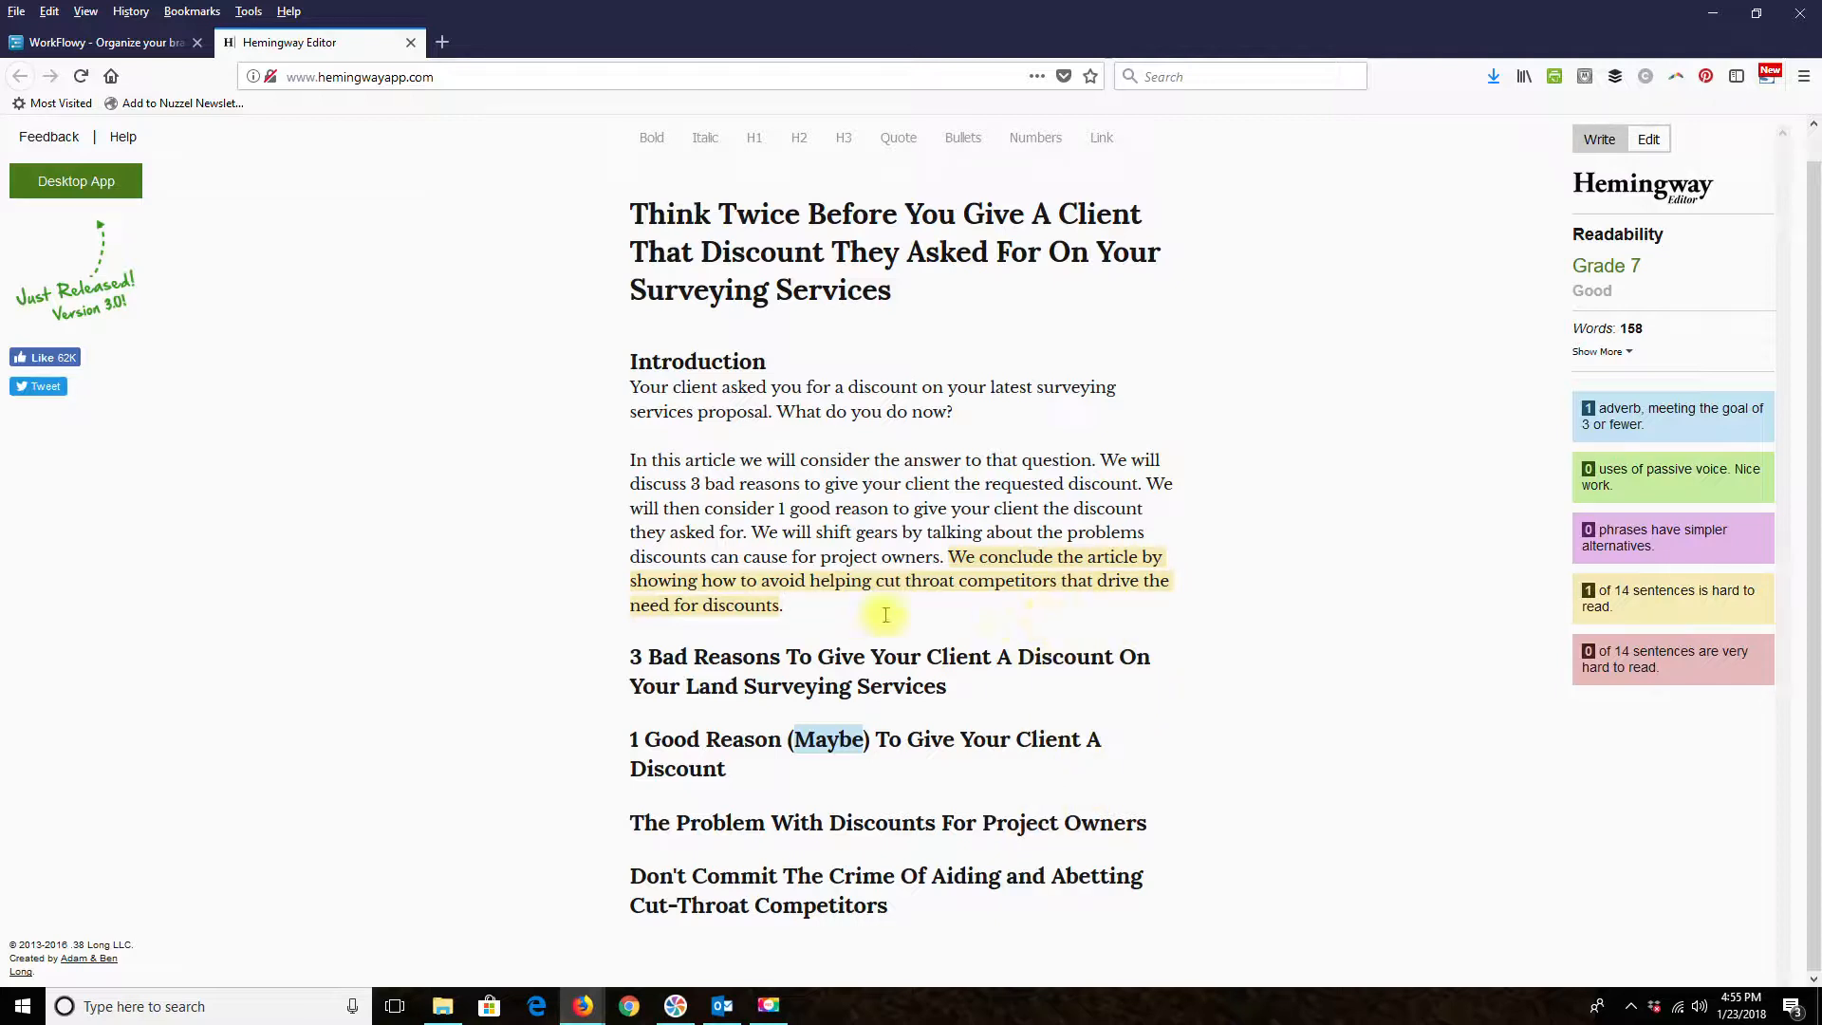
click(957, 919)
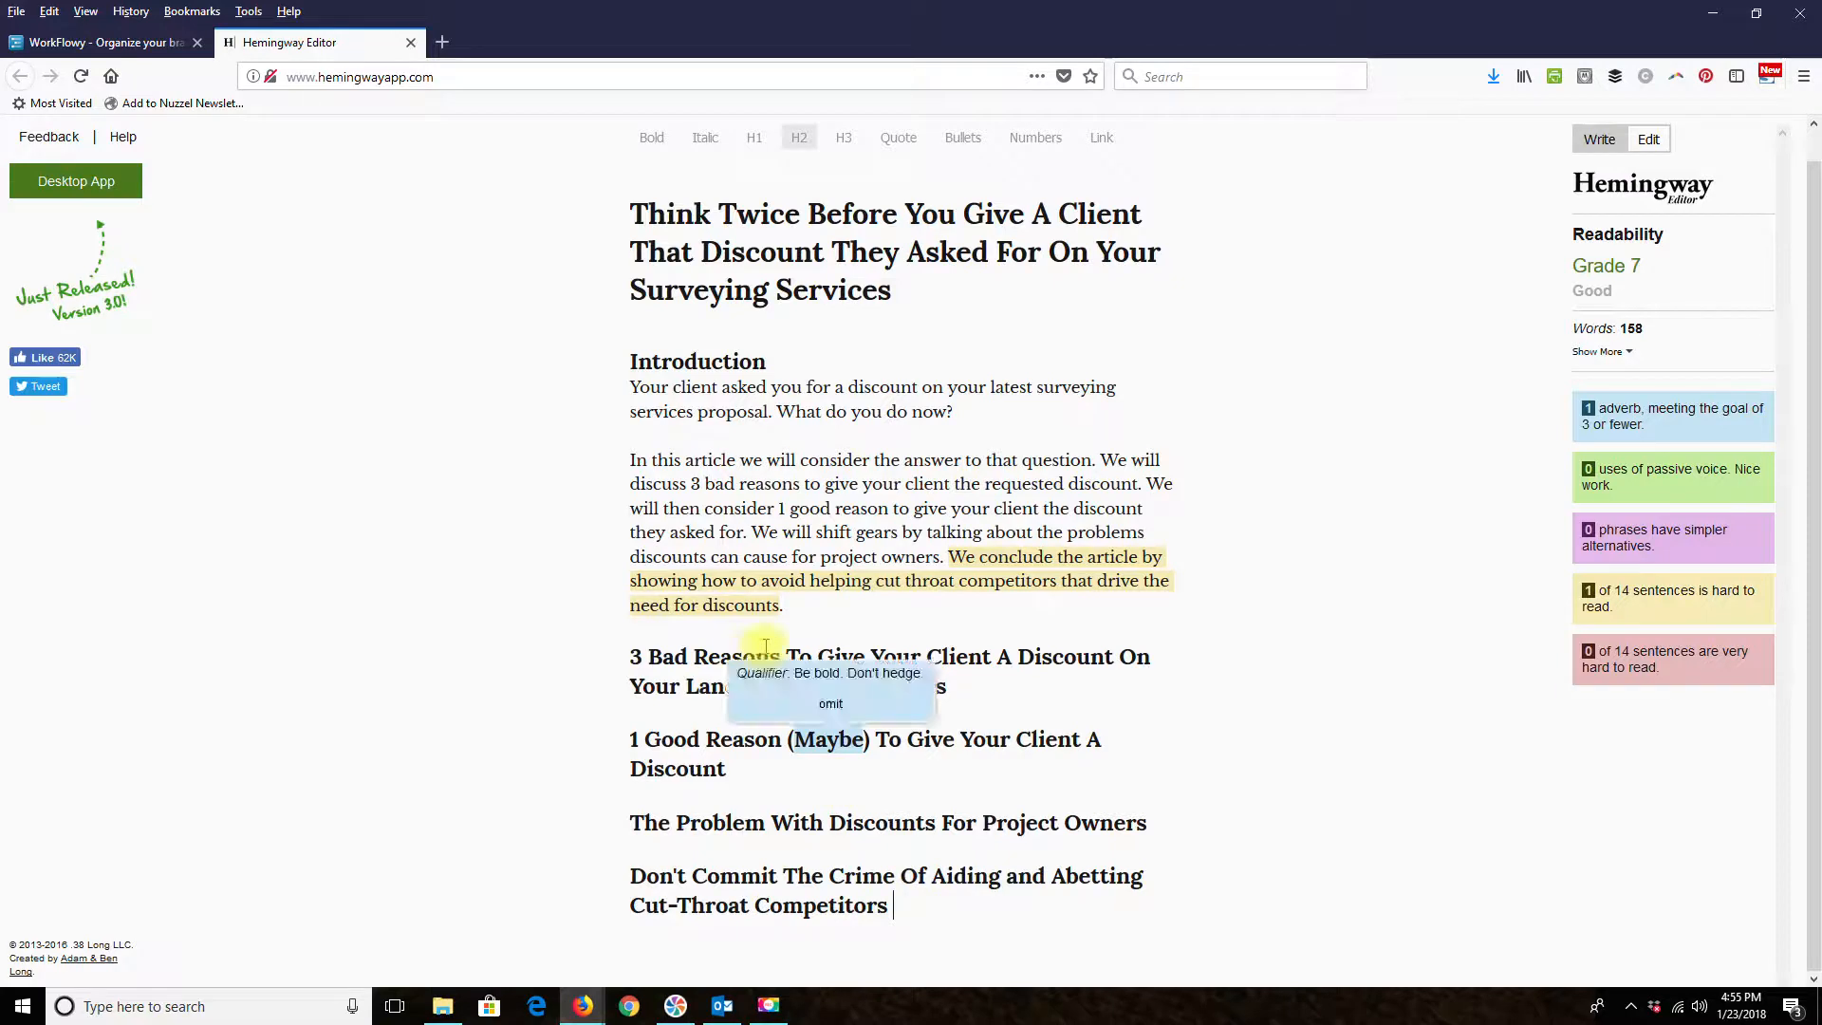
- Delete "that drive the need for discounts" from the introduction's closing sentence, ending it at "competitors."
drag(773, 613, 1057, 583)
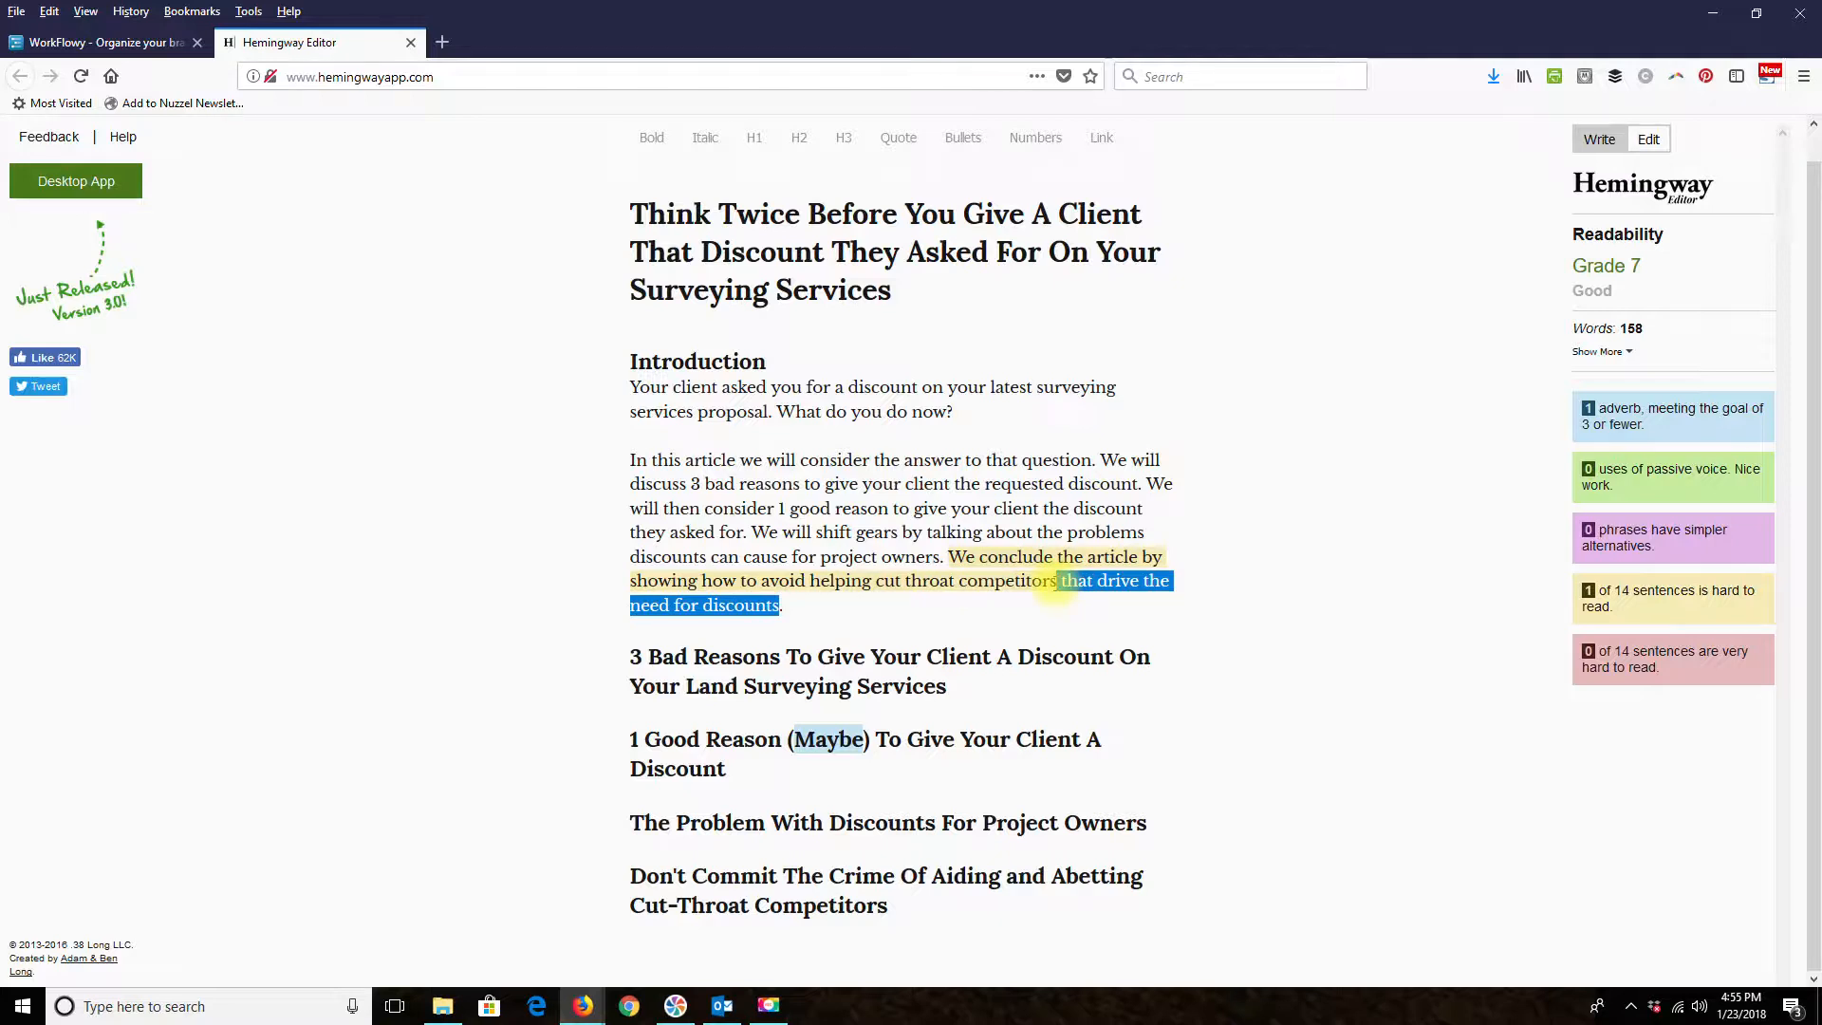
key(BackSpace)
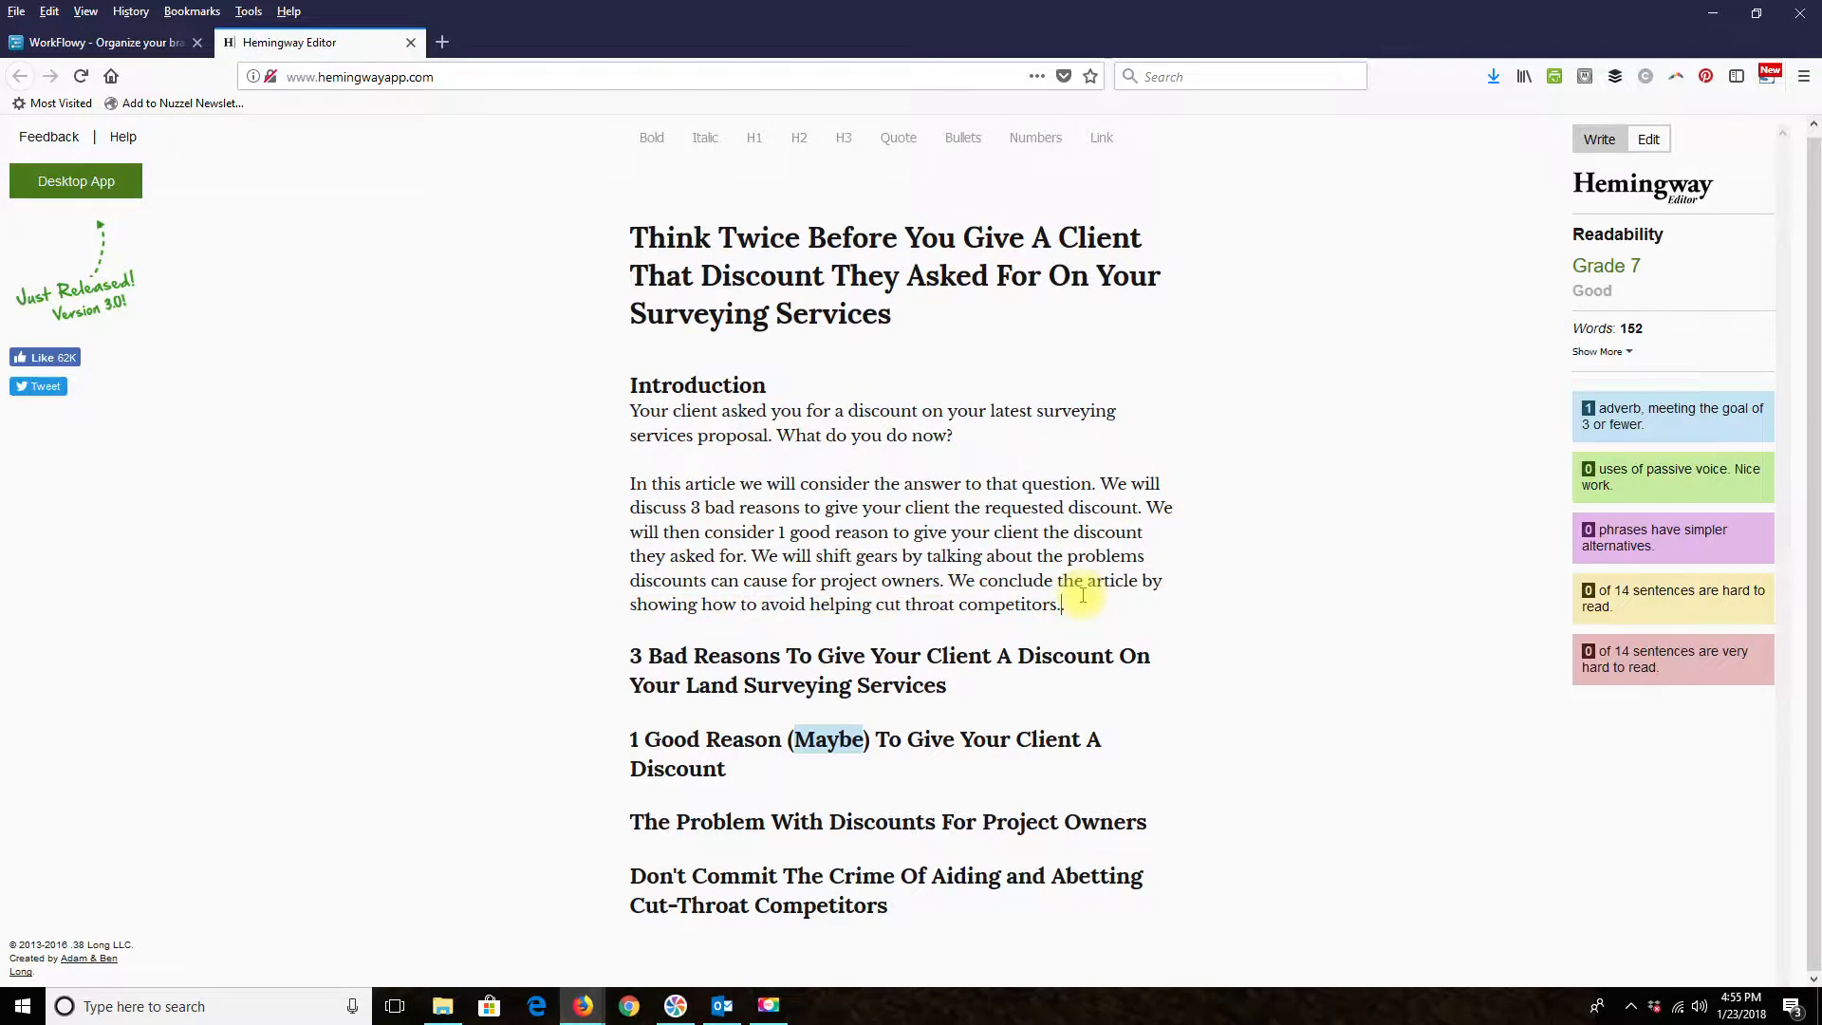
click(1070, 626)
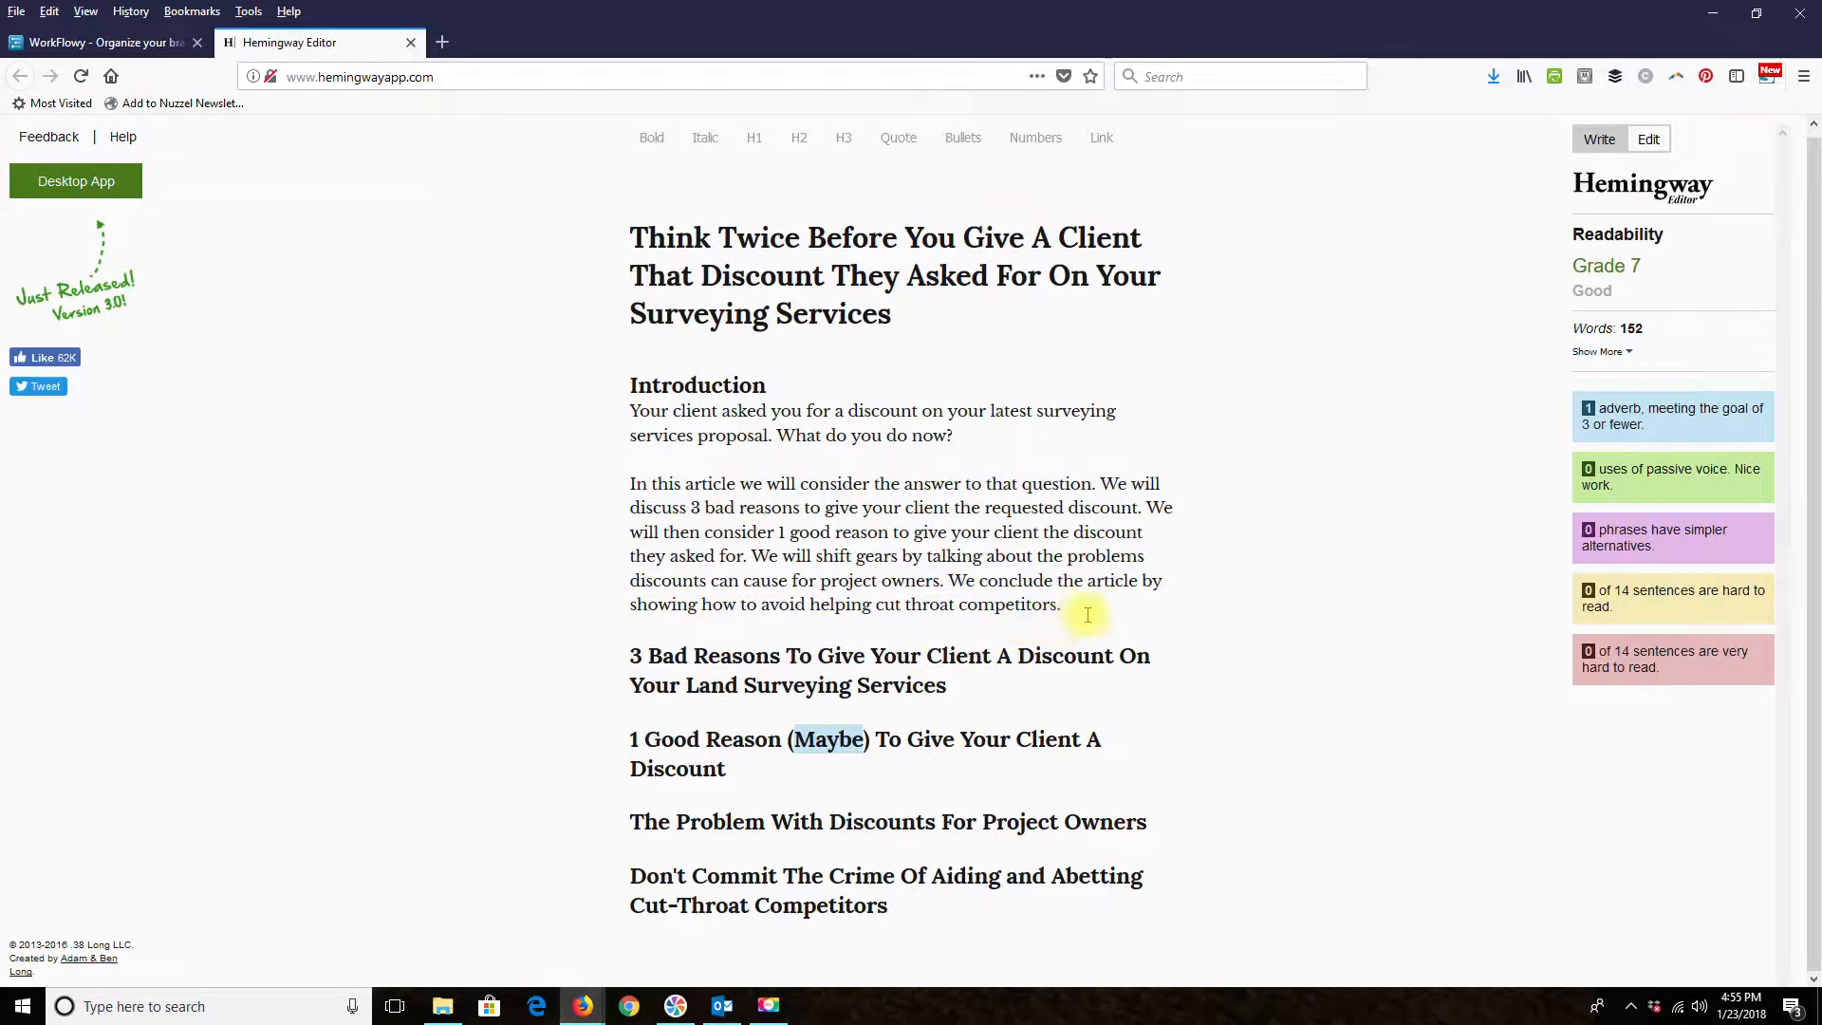
click(944, 918)
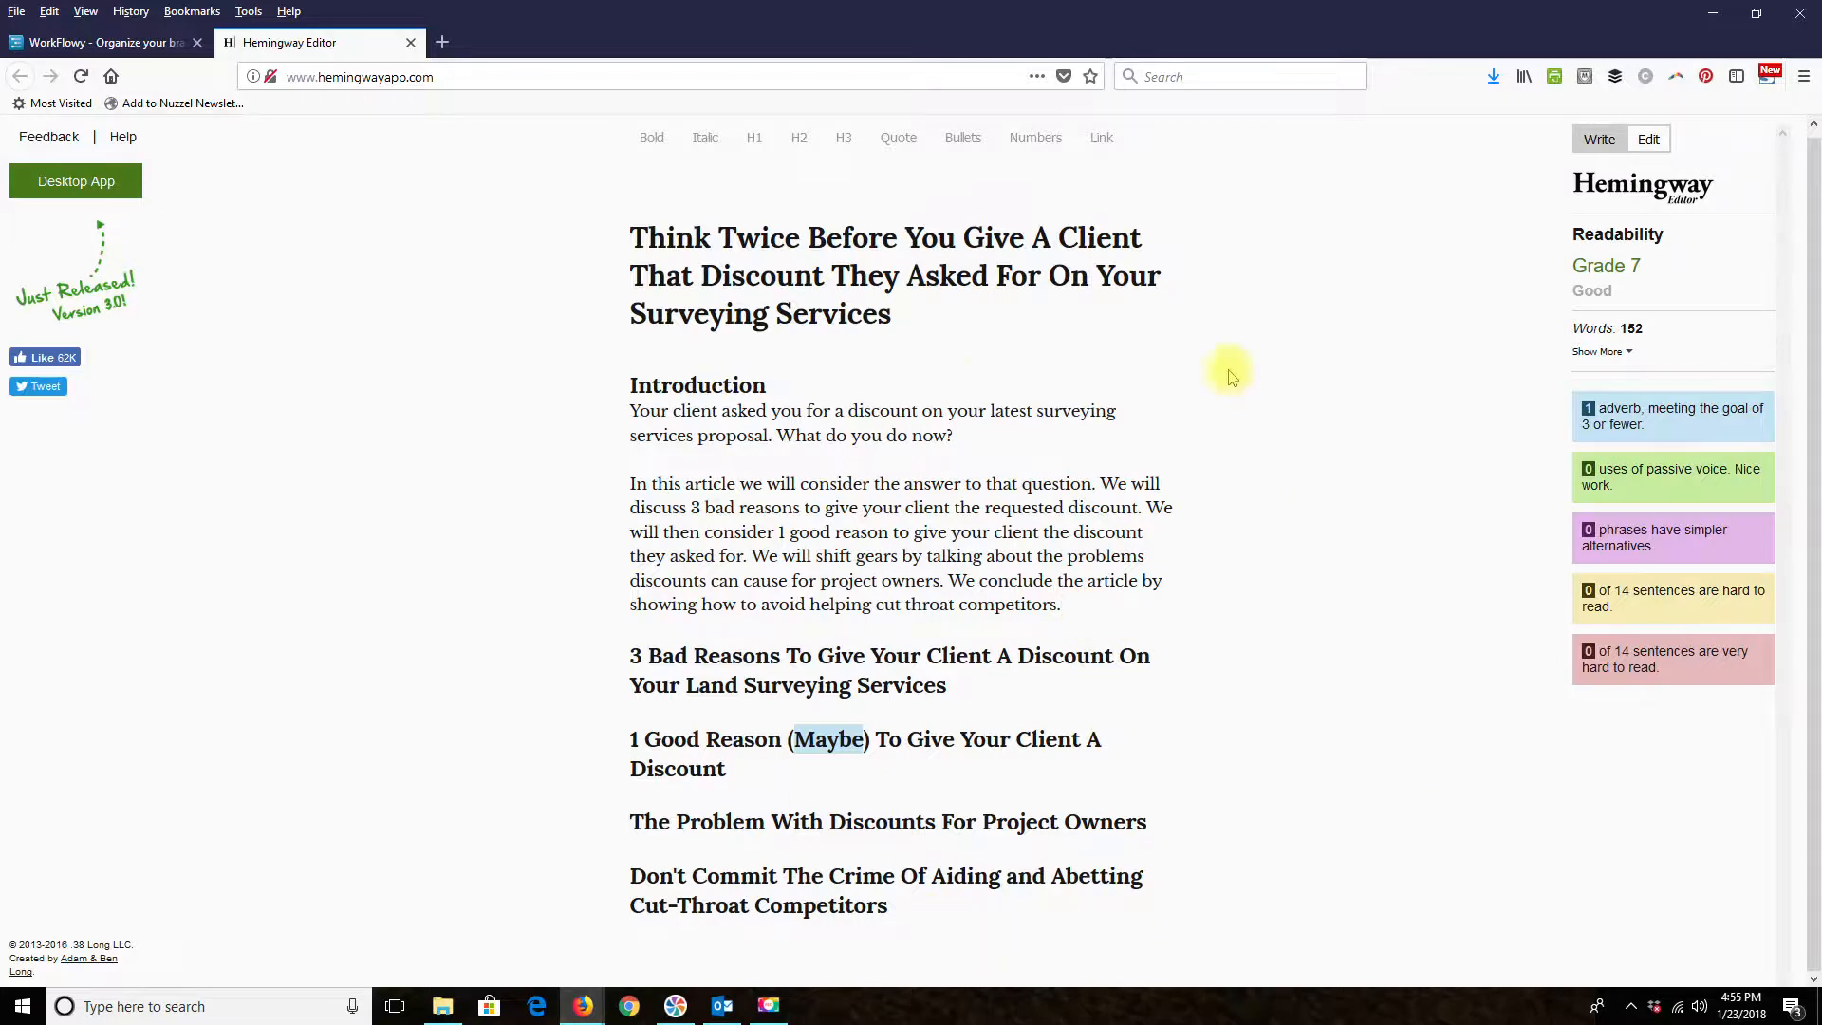
mouse_move(798, 736)
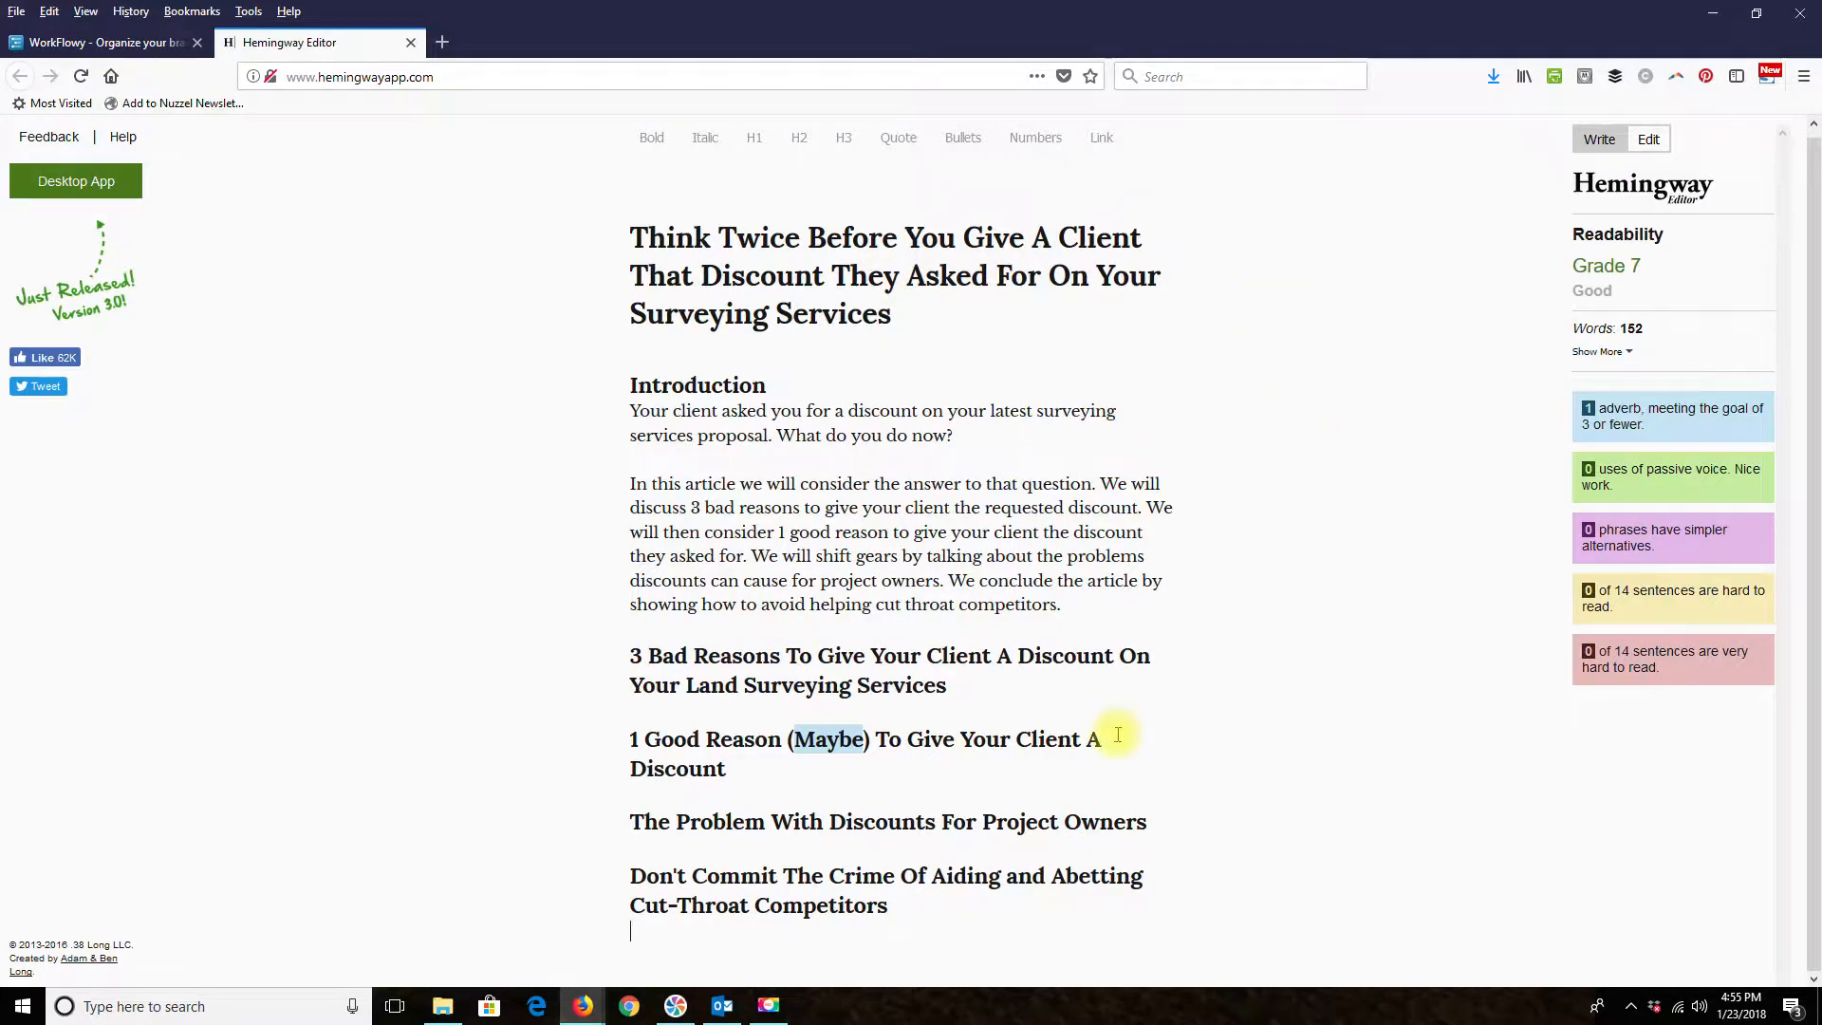
- Below the "3 Bad Reasons" heading, add in italics: "There are 3 bad reasons to give your client a discount on your land surveying services."
click(982, 691)
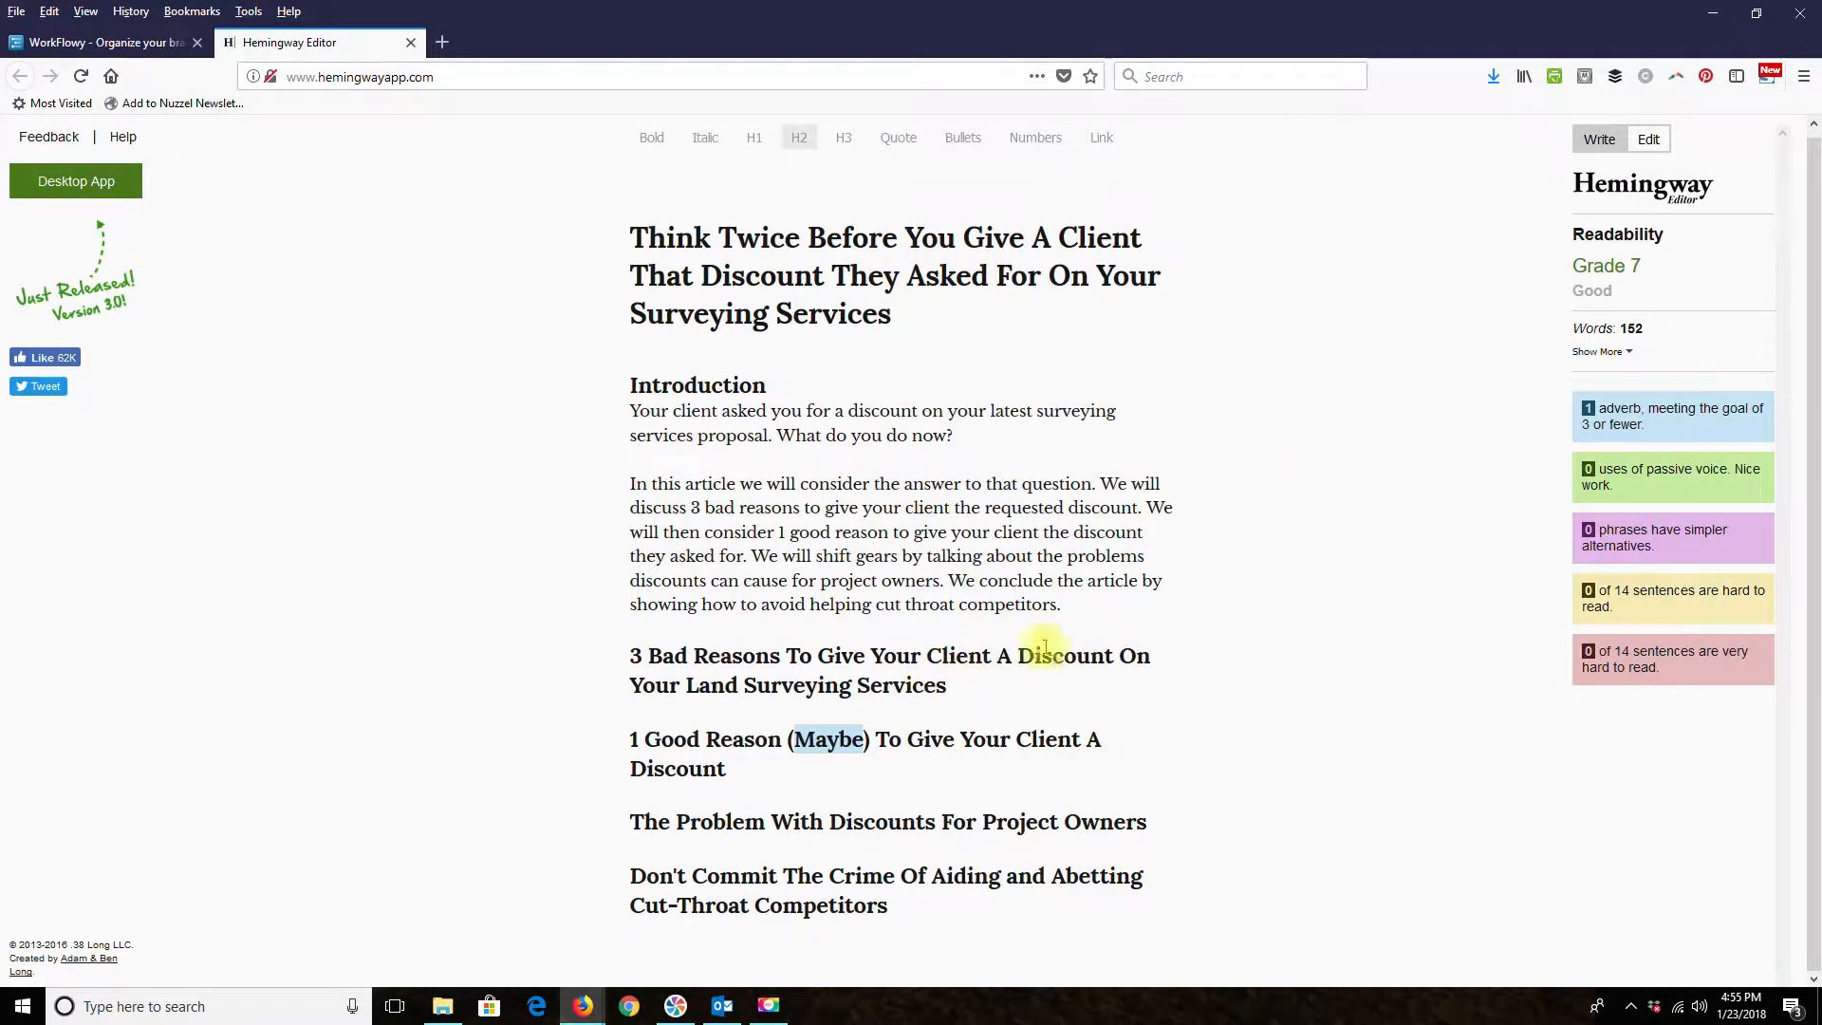
key(Return)
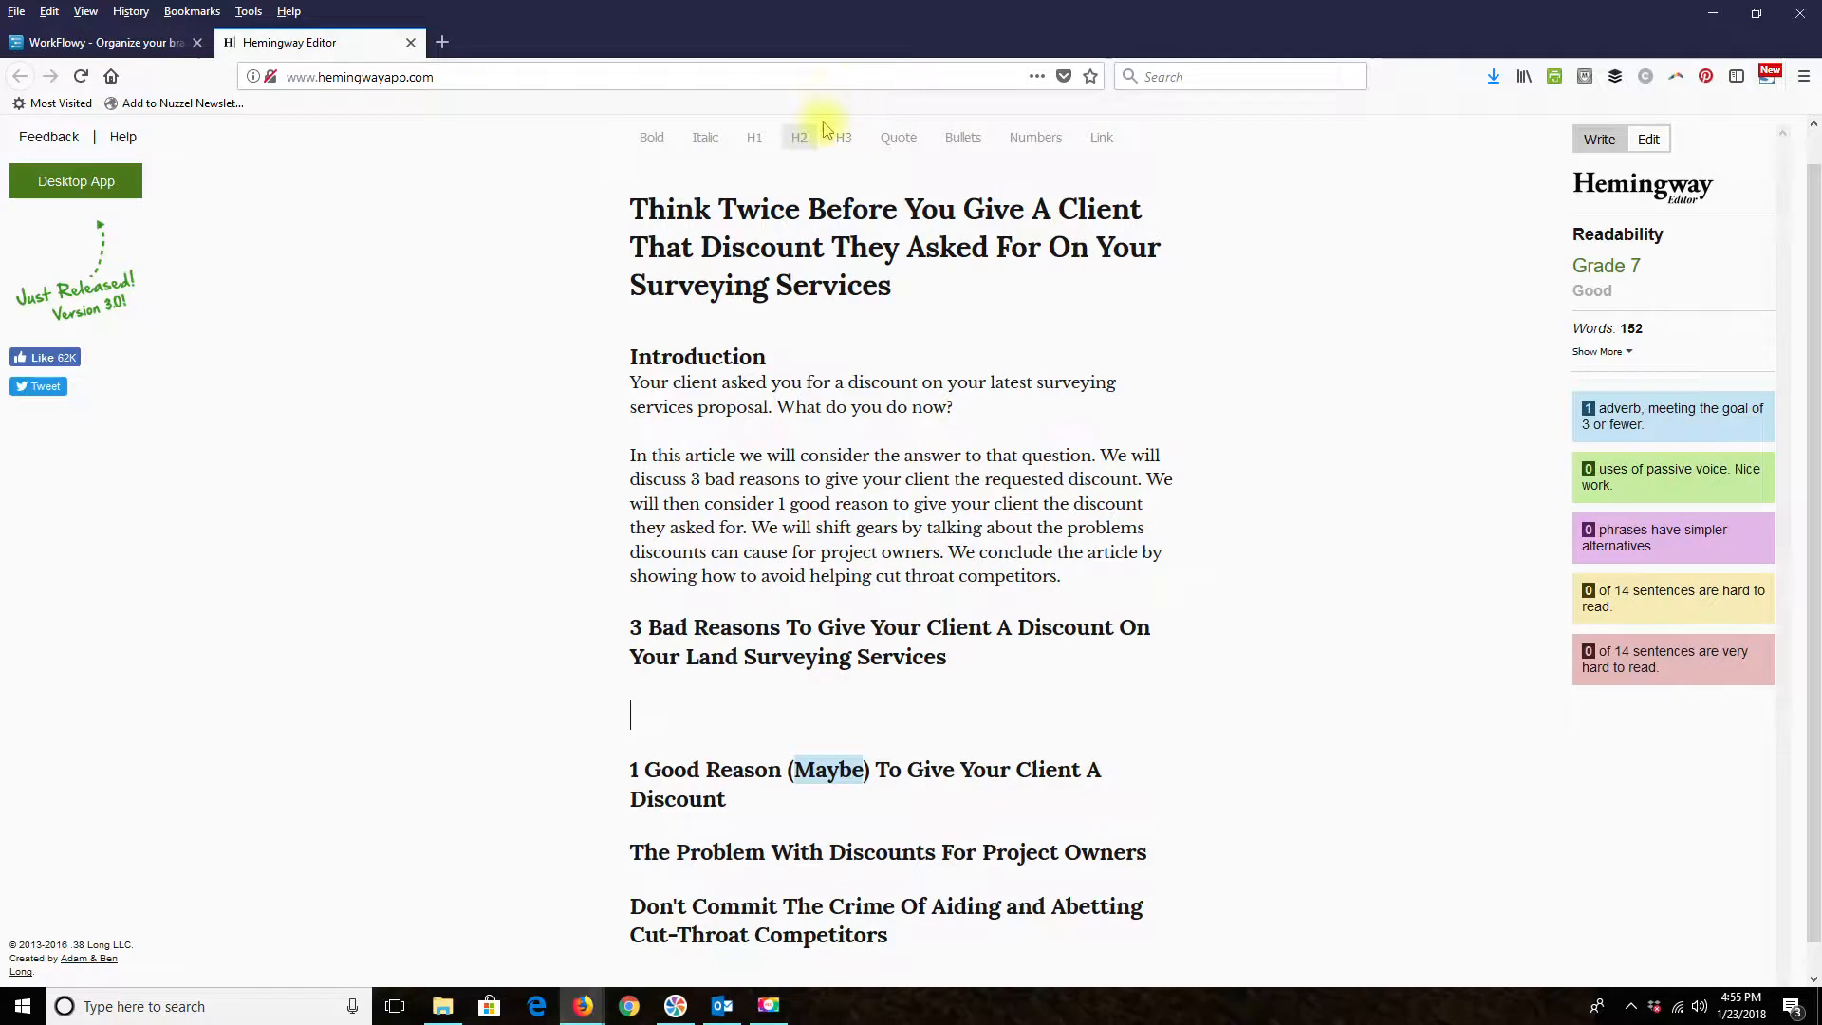
click(799, 138)
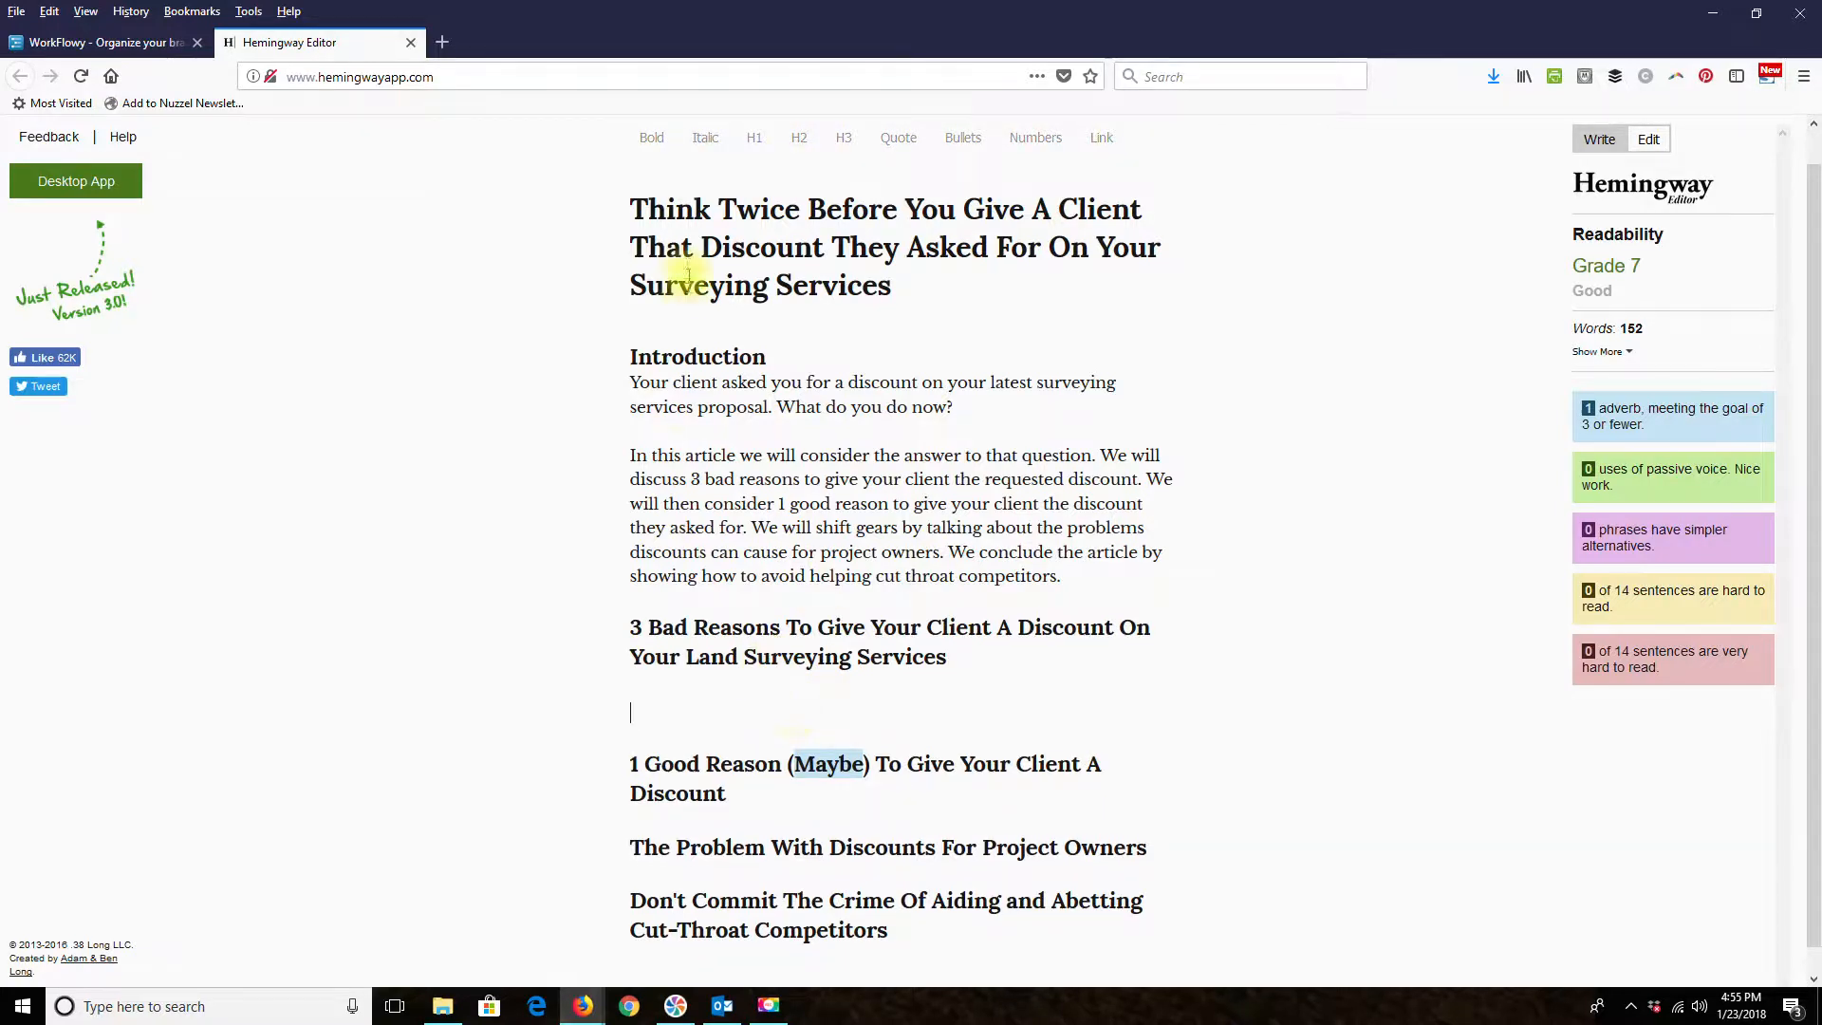
click(702, 142)
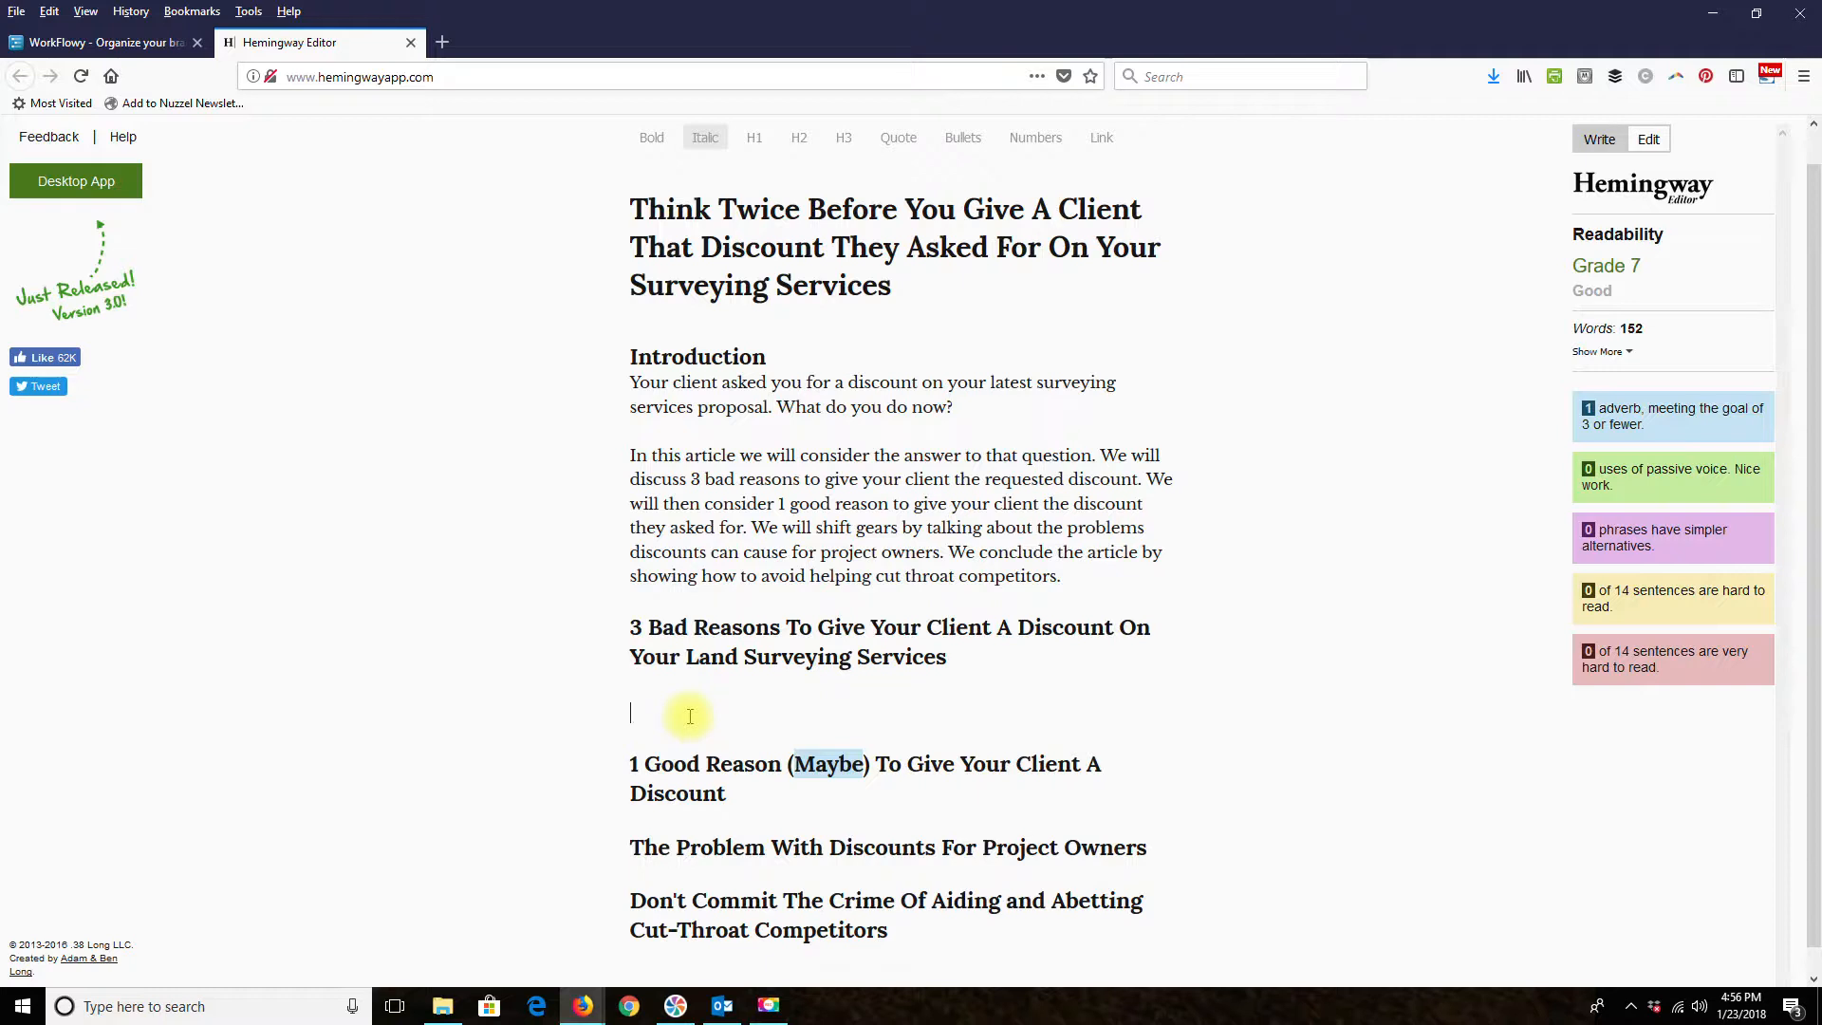
text(There are 3 bad reasons to give your client a discount)
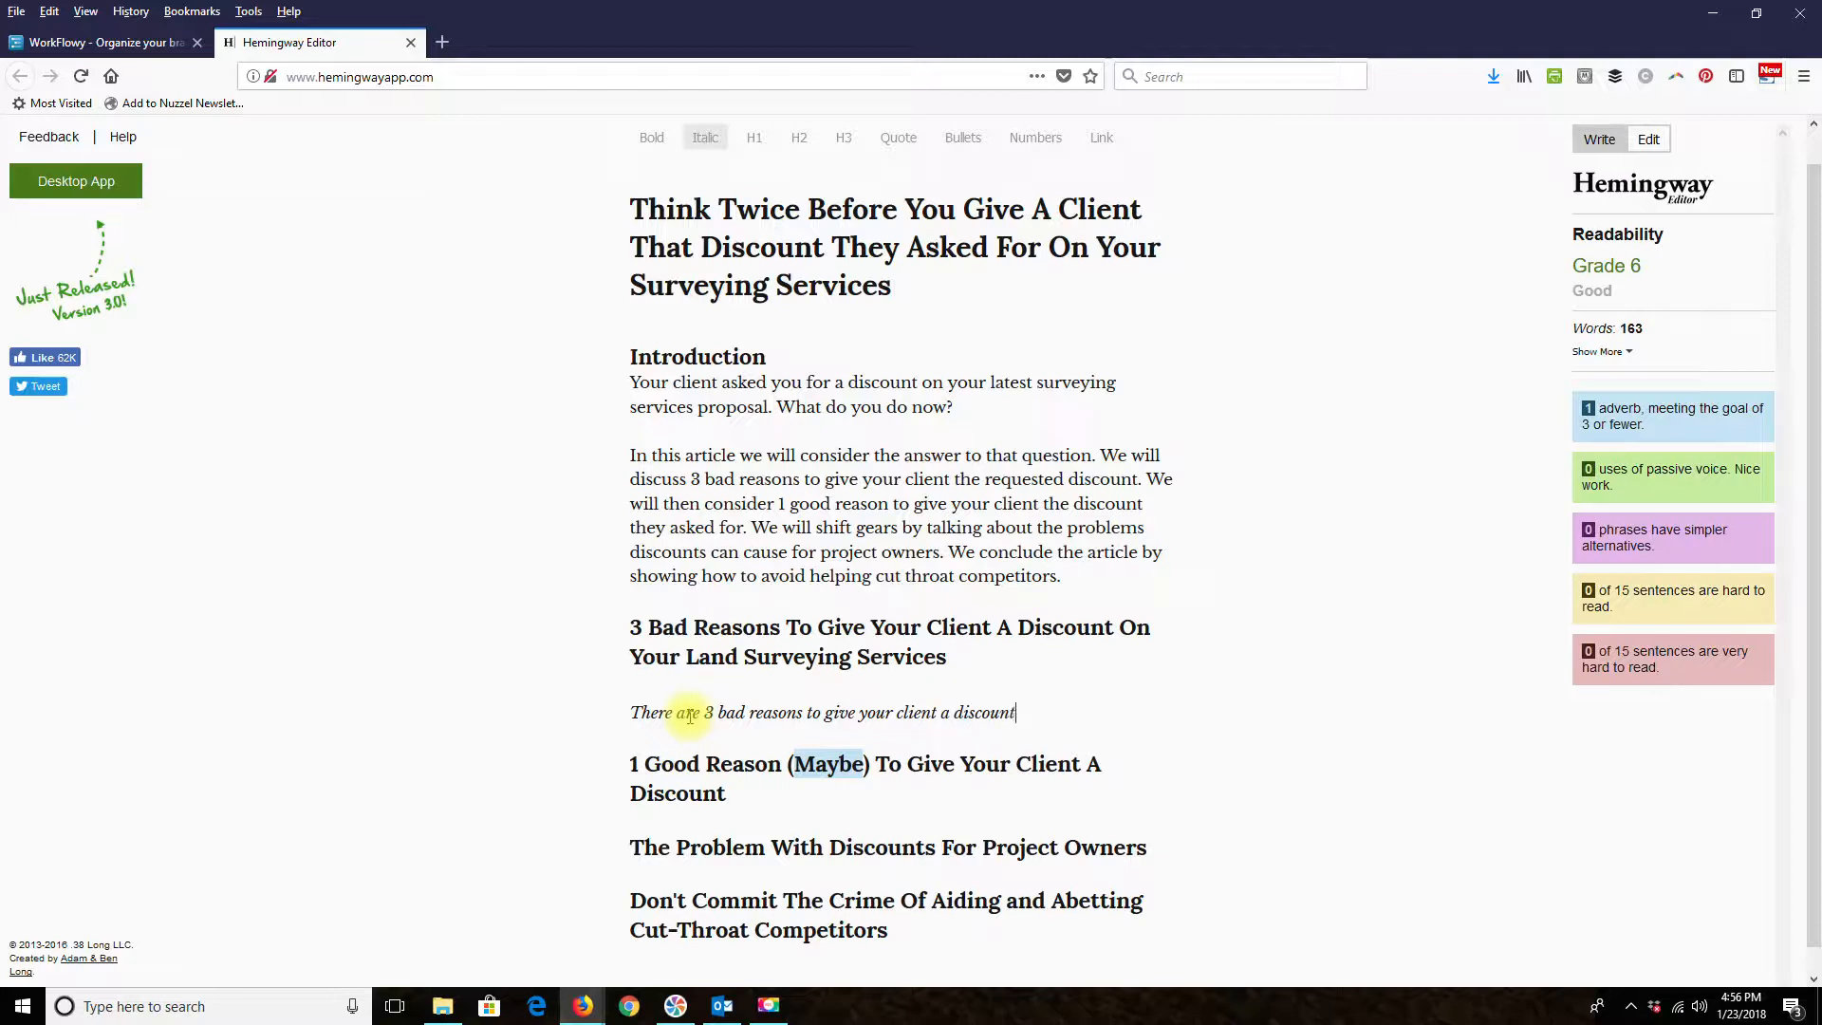
key(BackSpace)
key(BackSpace)
key(BackSpace)
text(your land surveying services.)
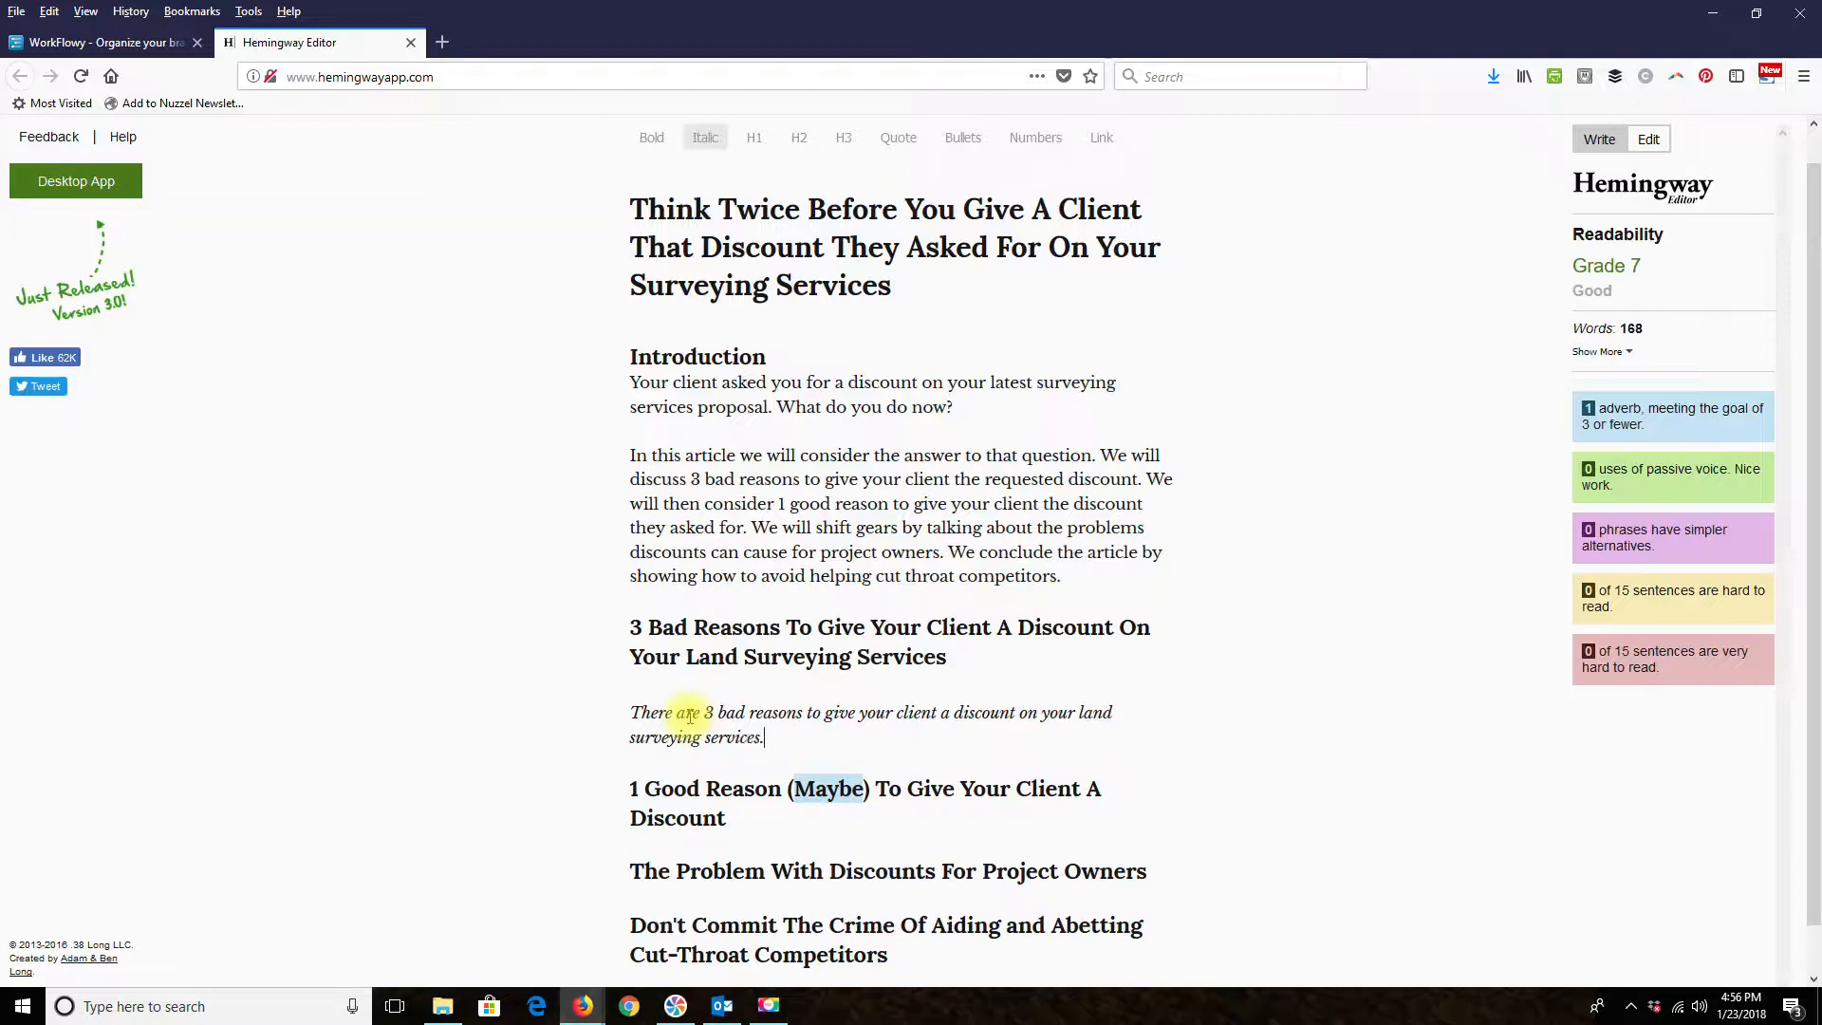
- Add the paragraph "The first bad reason to give your client a discount on your land surveying services is because you really need the work."
key(Return)
key(Return)
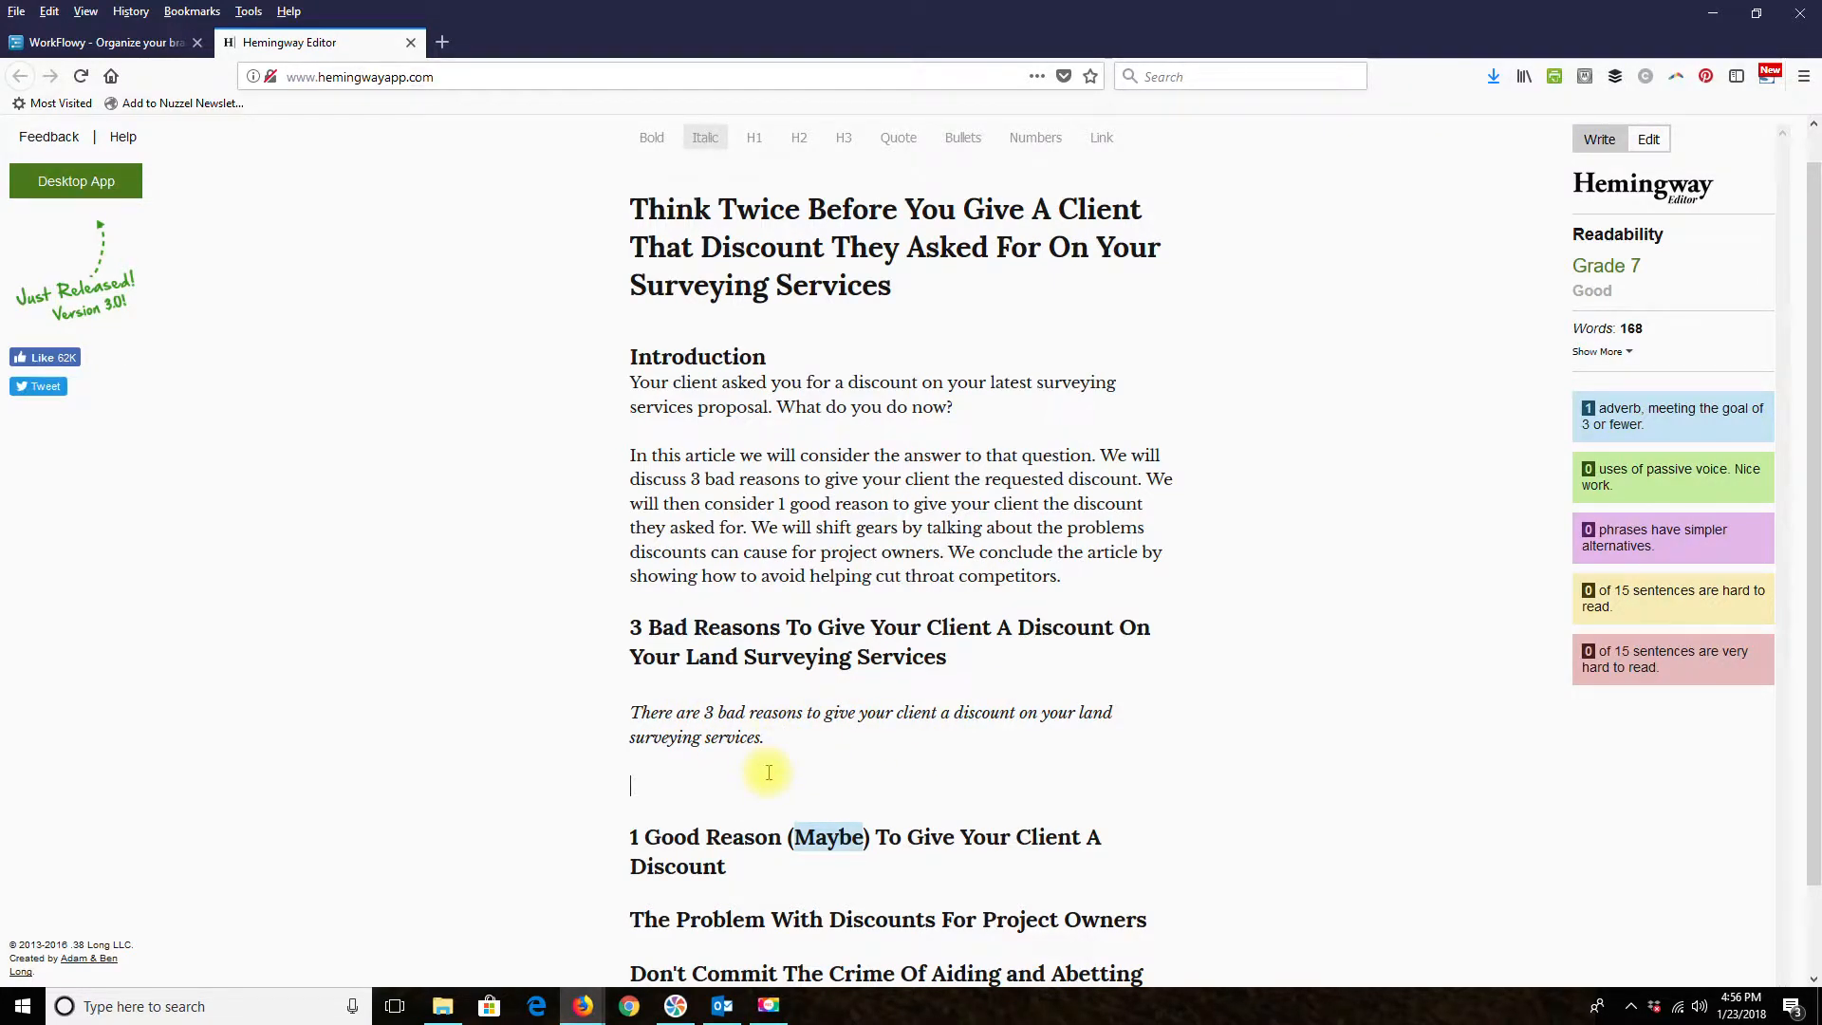
text(The first reasons)
key(BackSpace)
key(BackSpace)
key(BackSpace)
key(BackSpace)
key(BackSpace)
text(eason to give your client a disccou)
key(BackSpace)
key(BackSpace)
key(BackSpace)
key(BackSpace)
key(BackSpace)
text(ount on land)
key(BackSpace)
key(BackSpace)
key(BackSpace)
key(BackSpace)
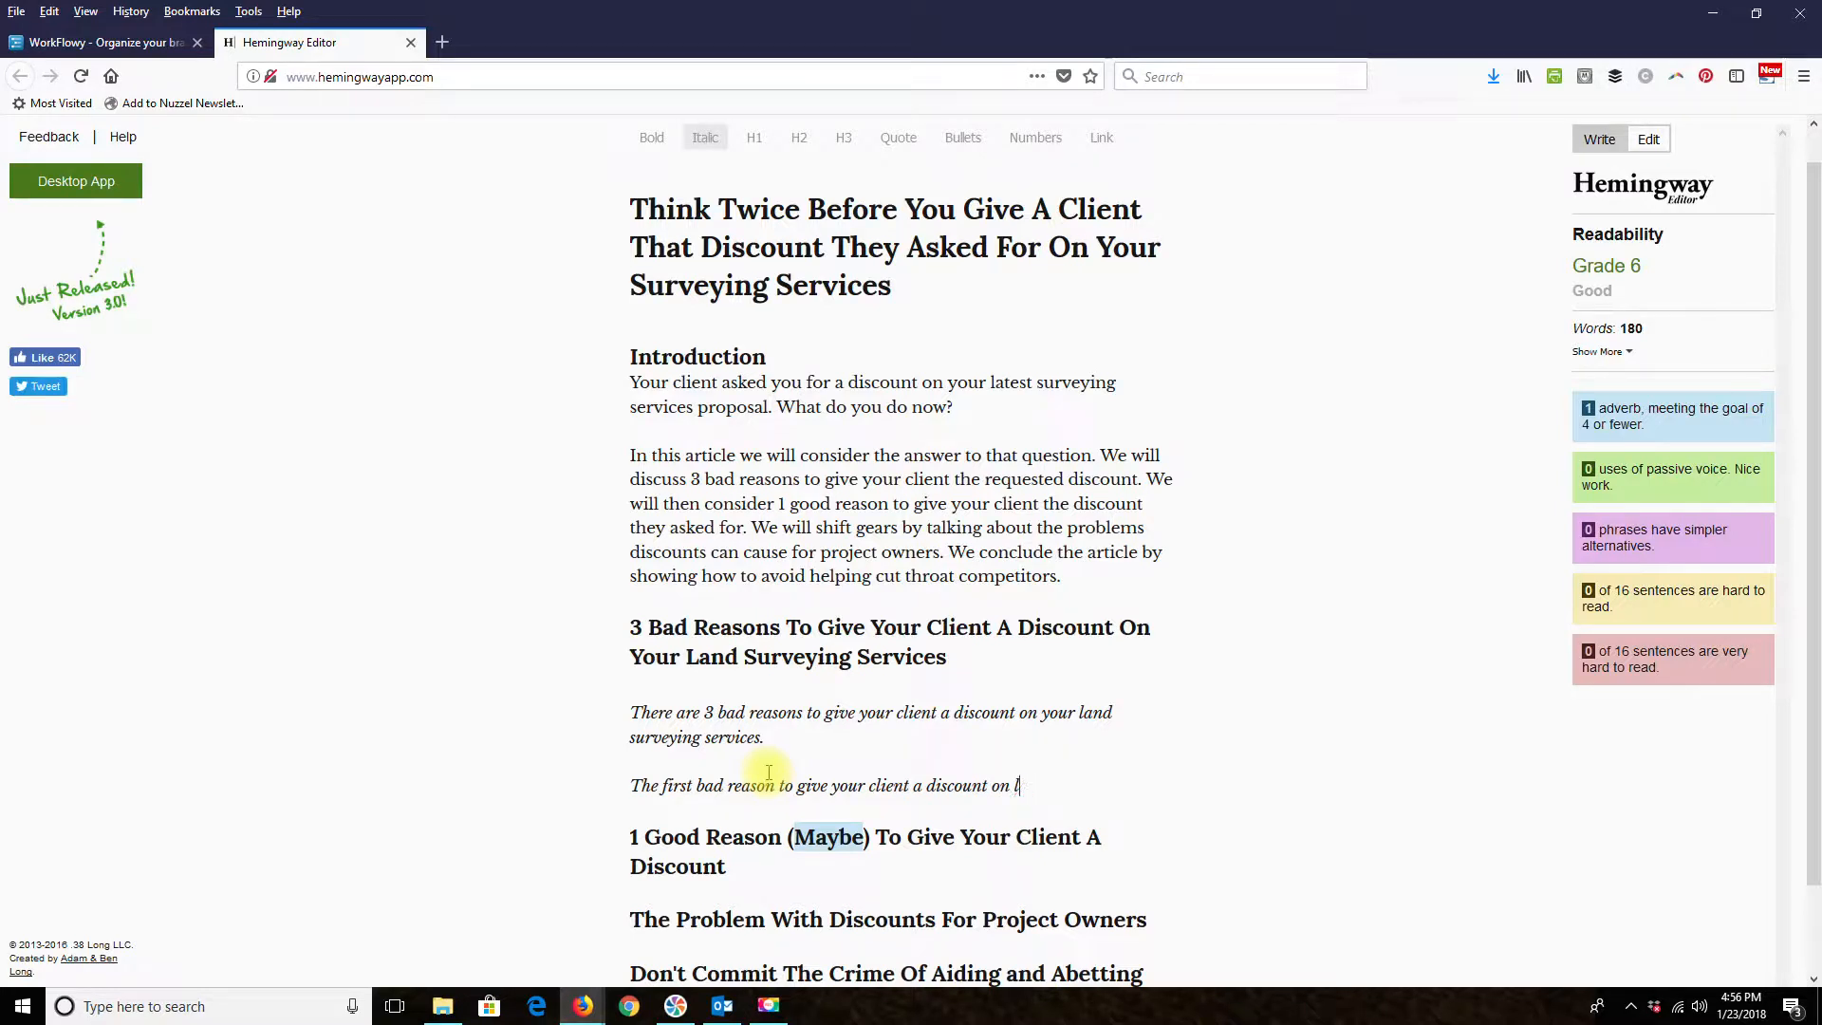
text(your land surveying services is because you really need the work.)
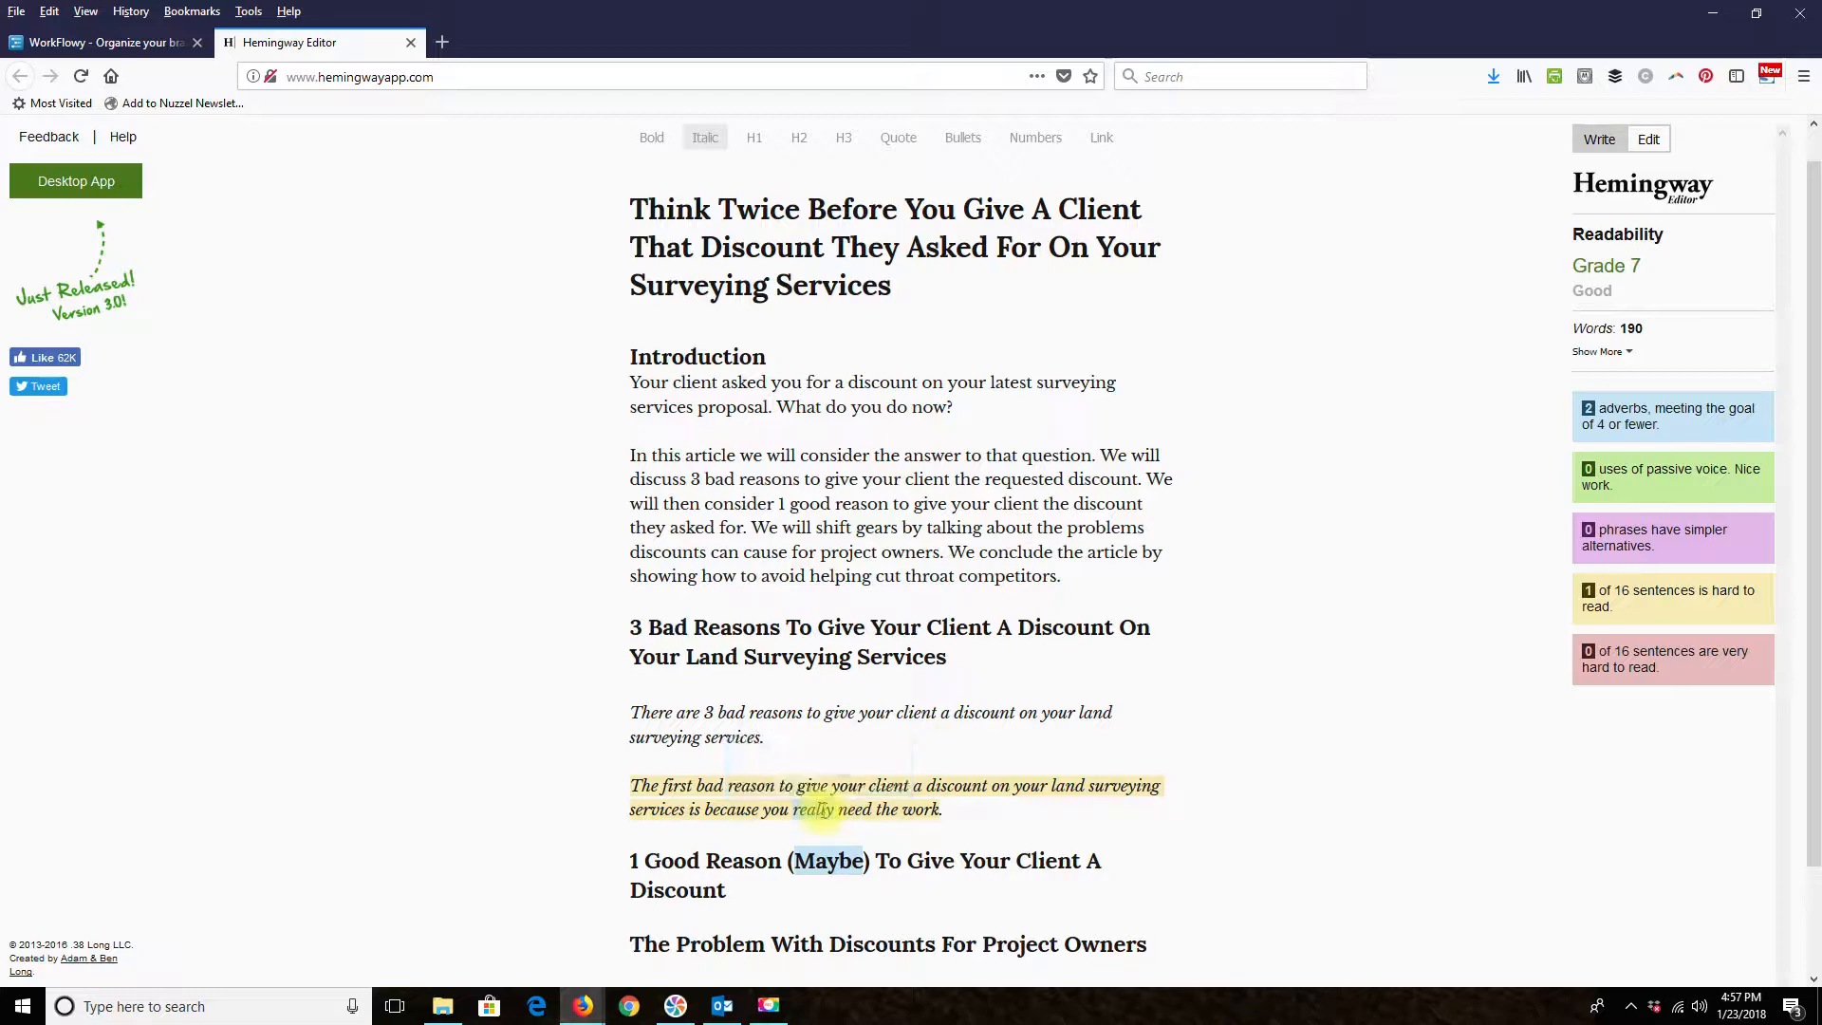
mouse_move(812, 814)
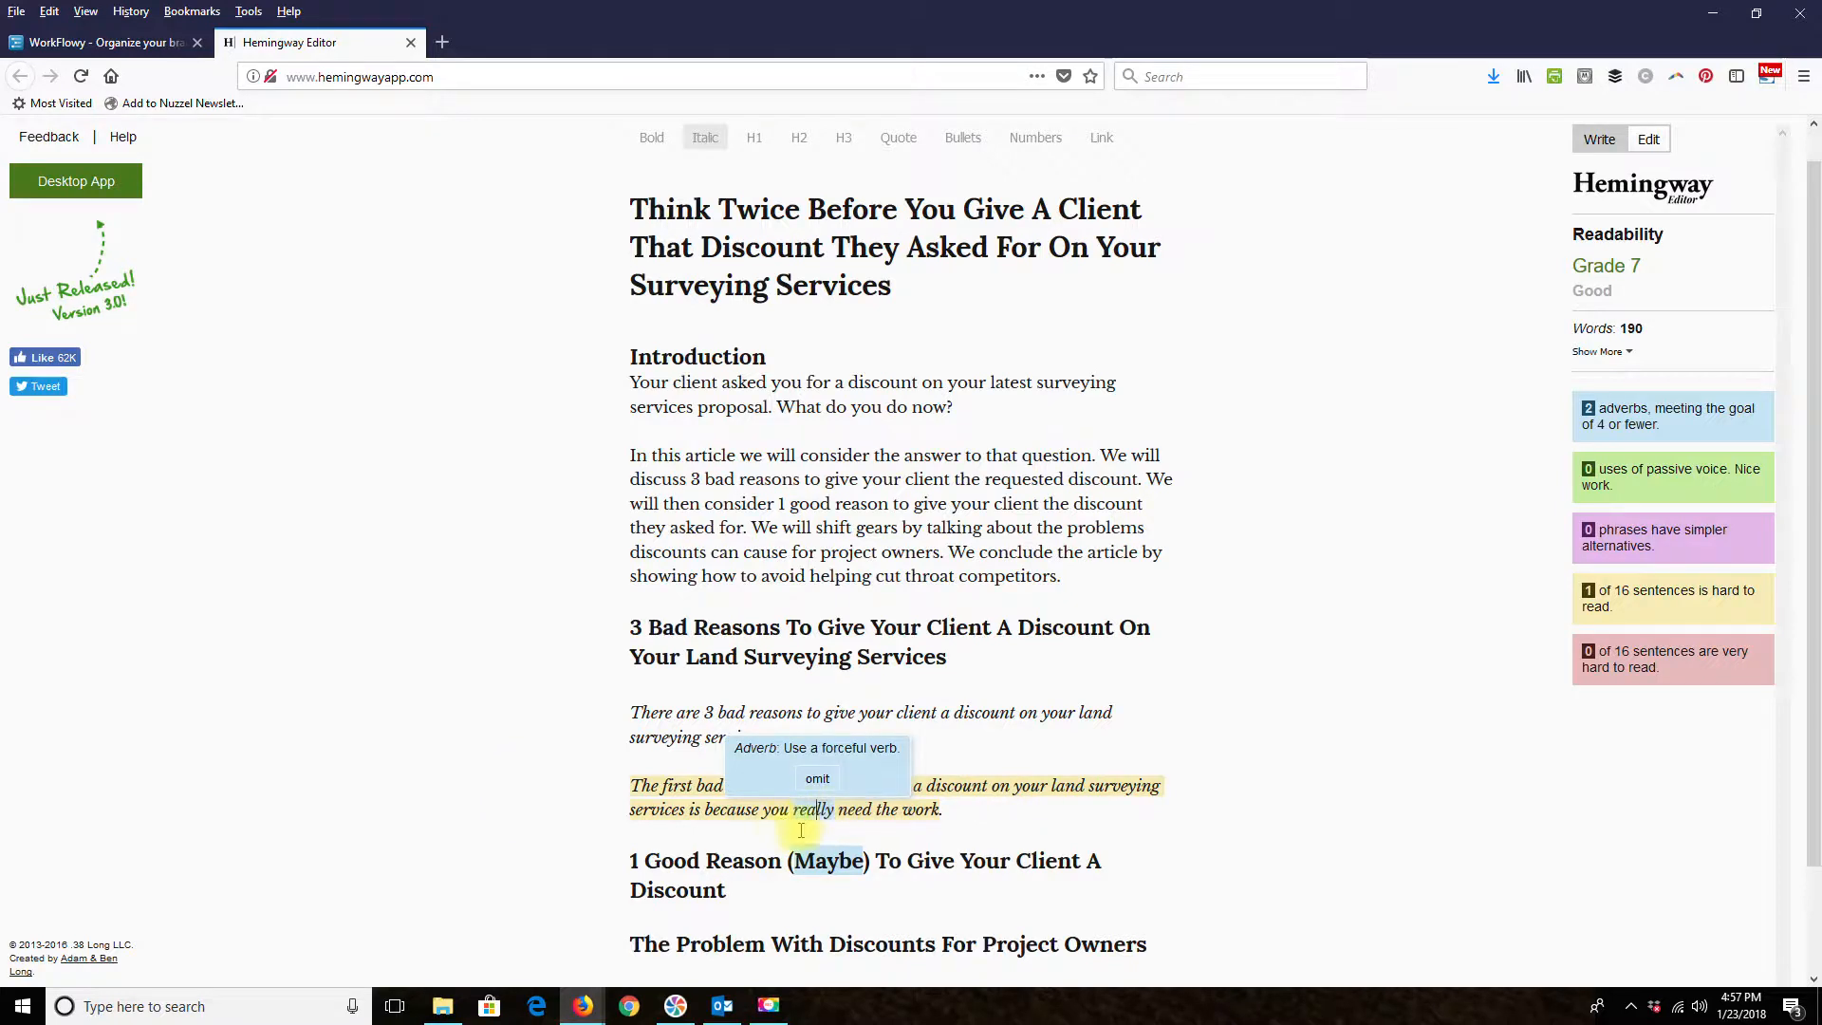
click(968, 808)
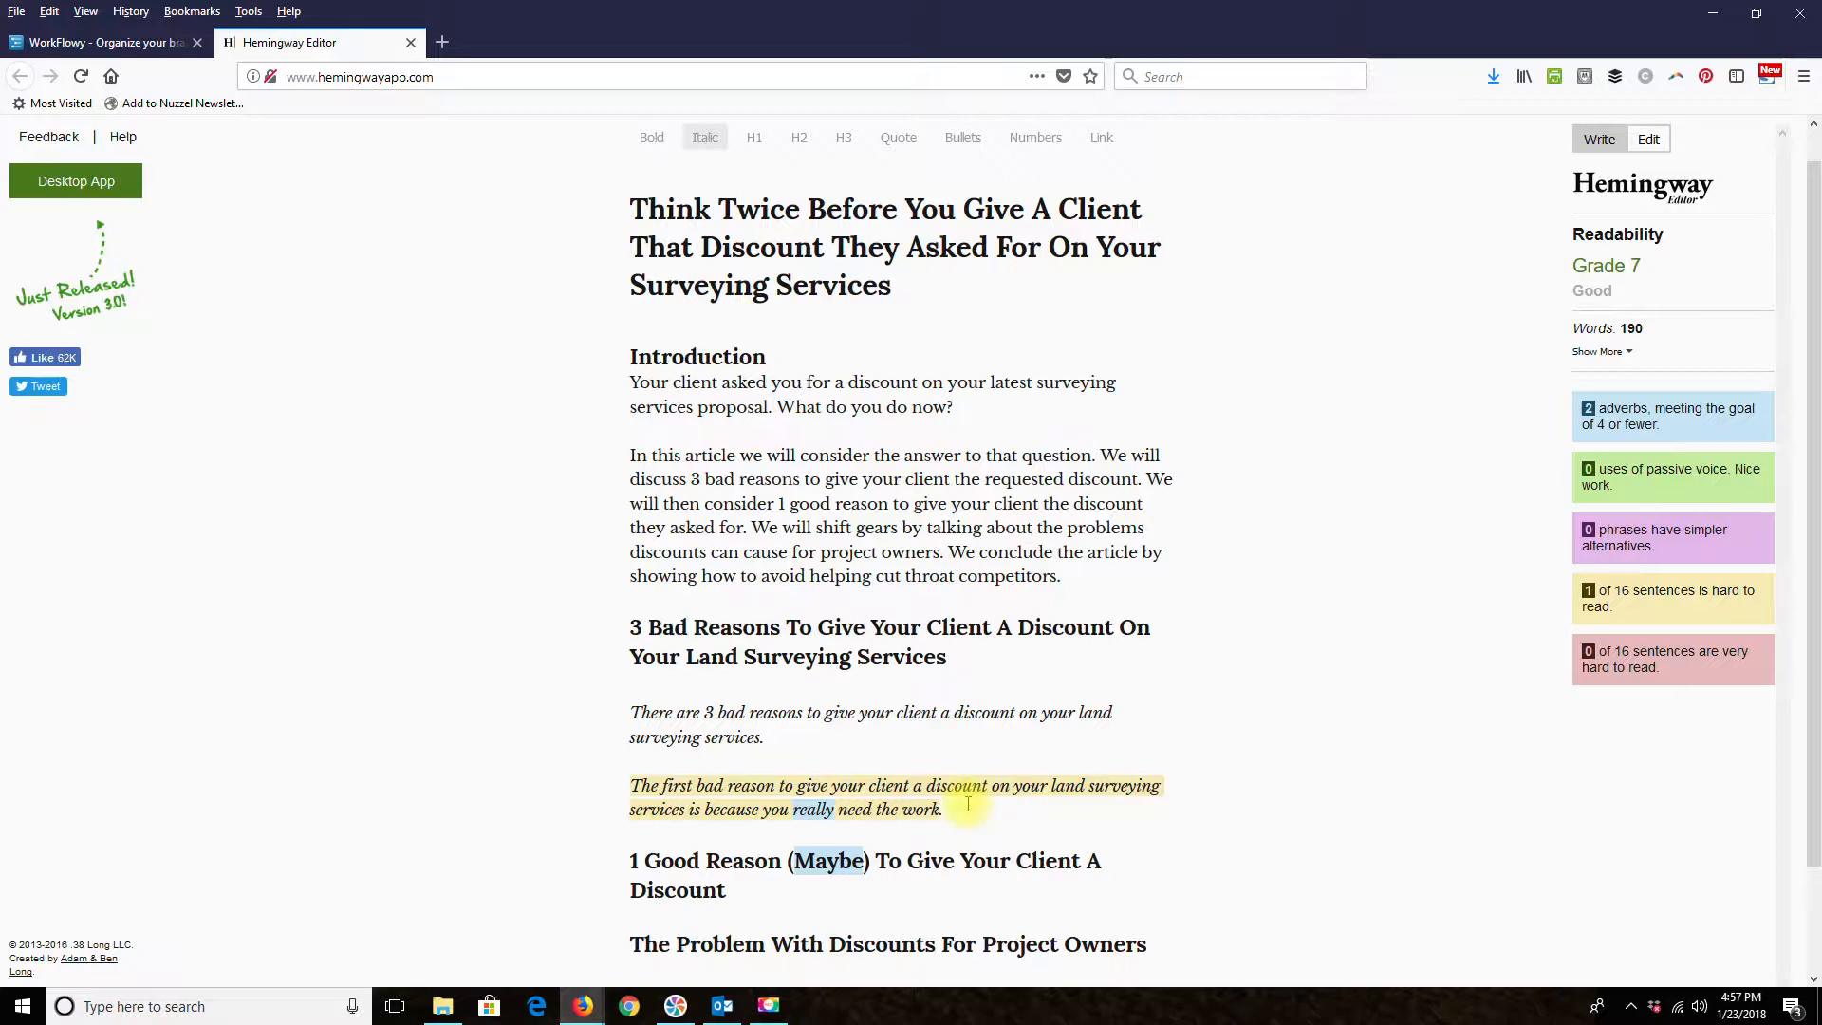
scroll(1034, 721, down, 2)
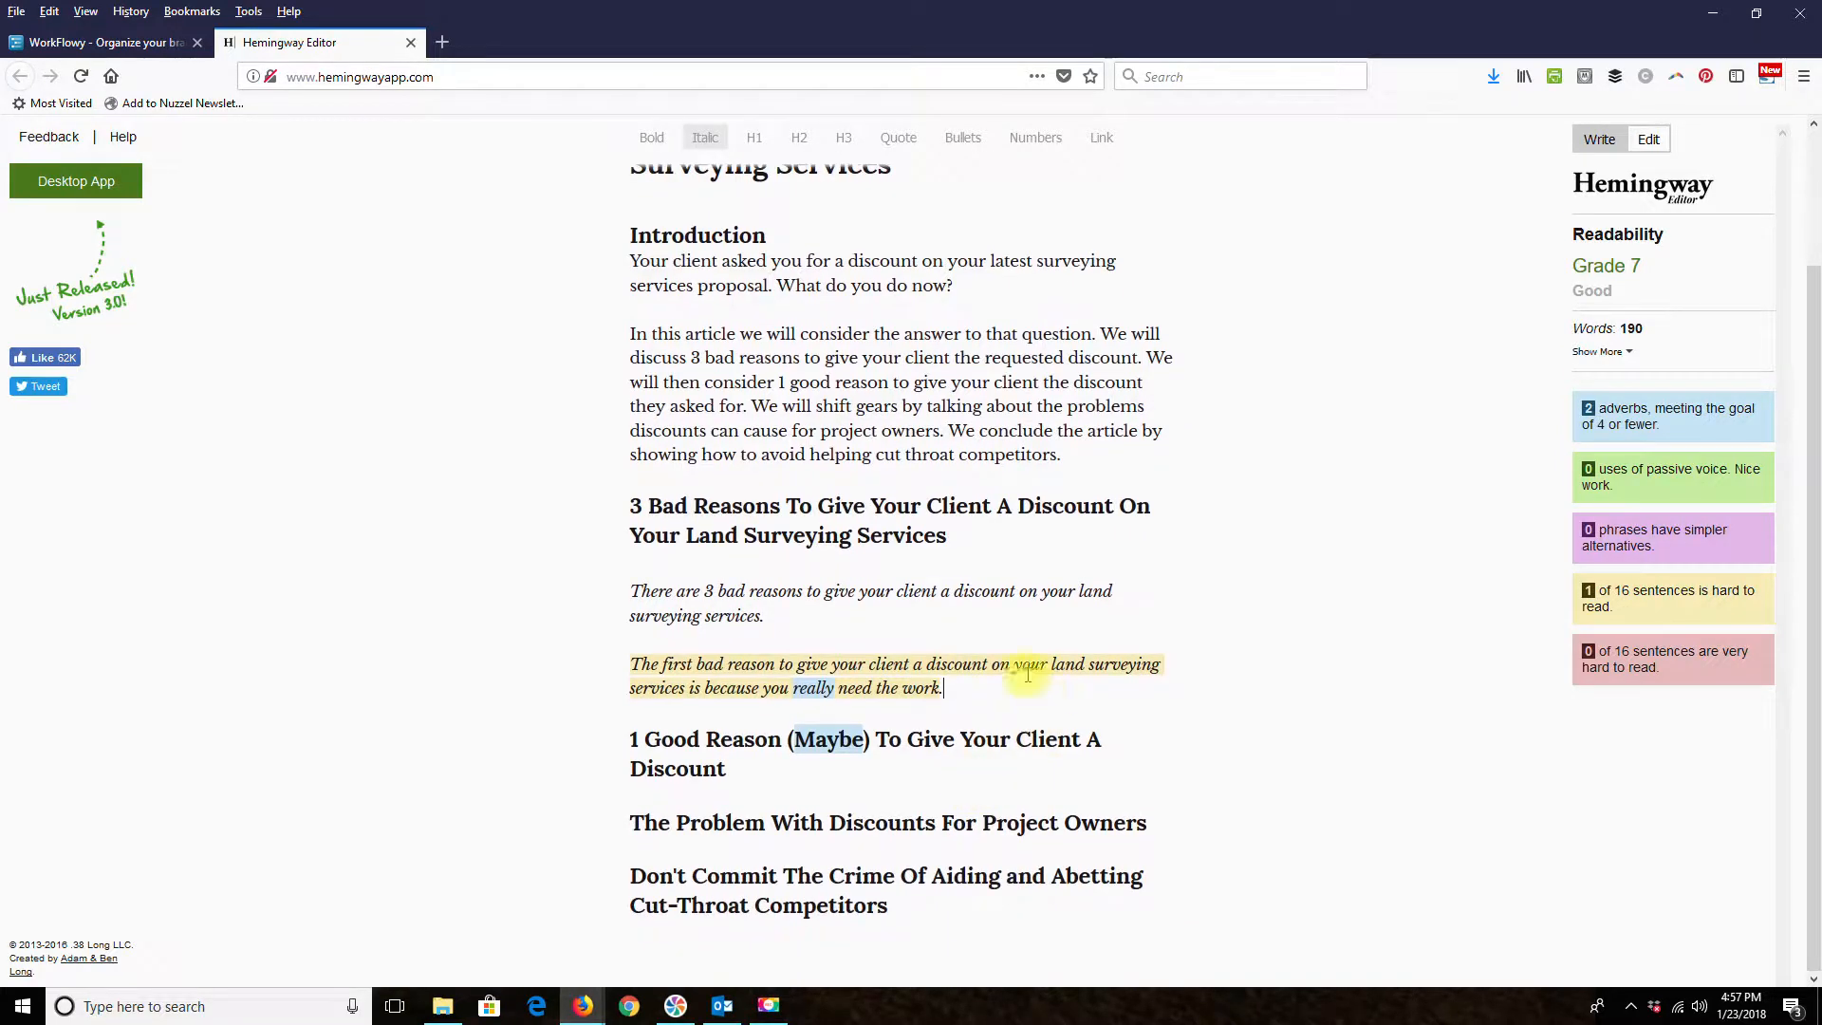
- Start a new italic paragraph below the first bad reason with the words "The second bad reason"
key(Return)
key(Return)
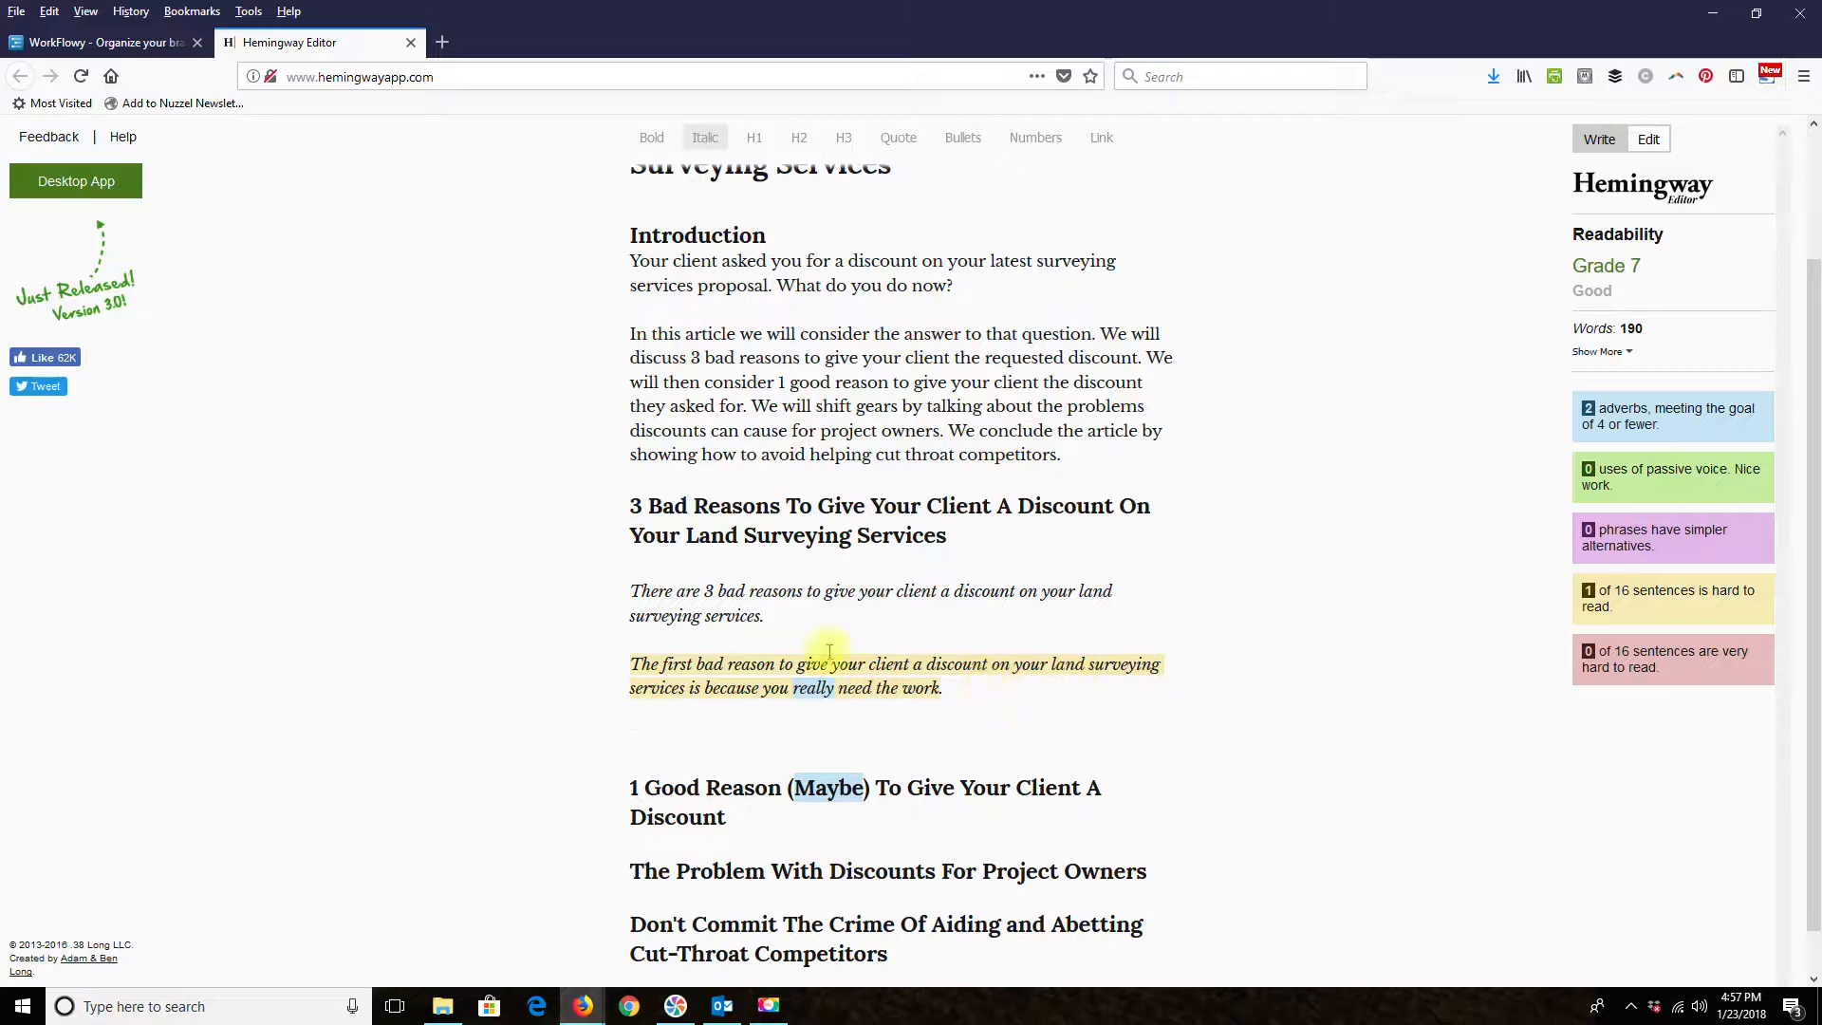
text(The)
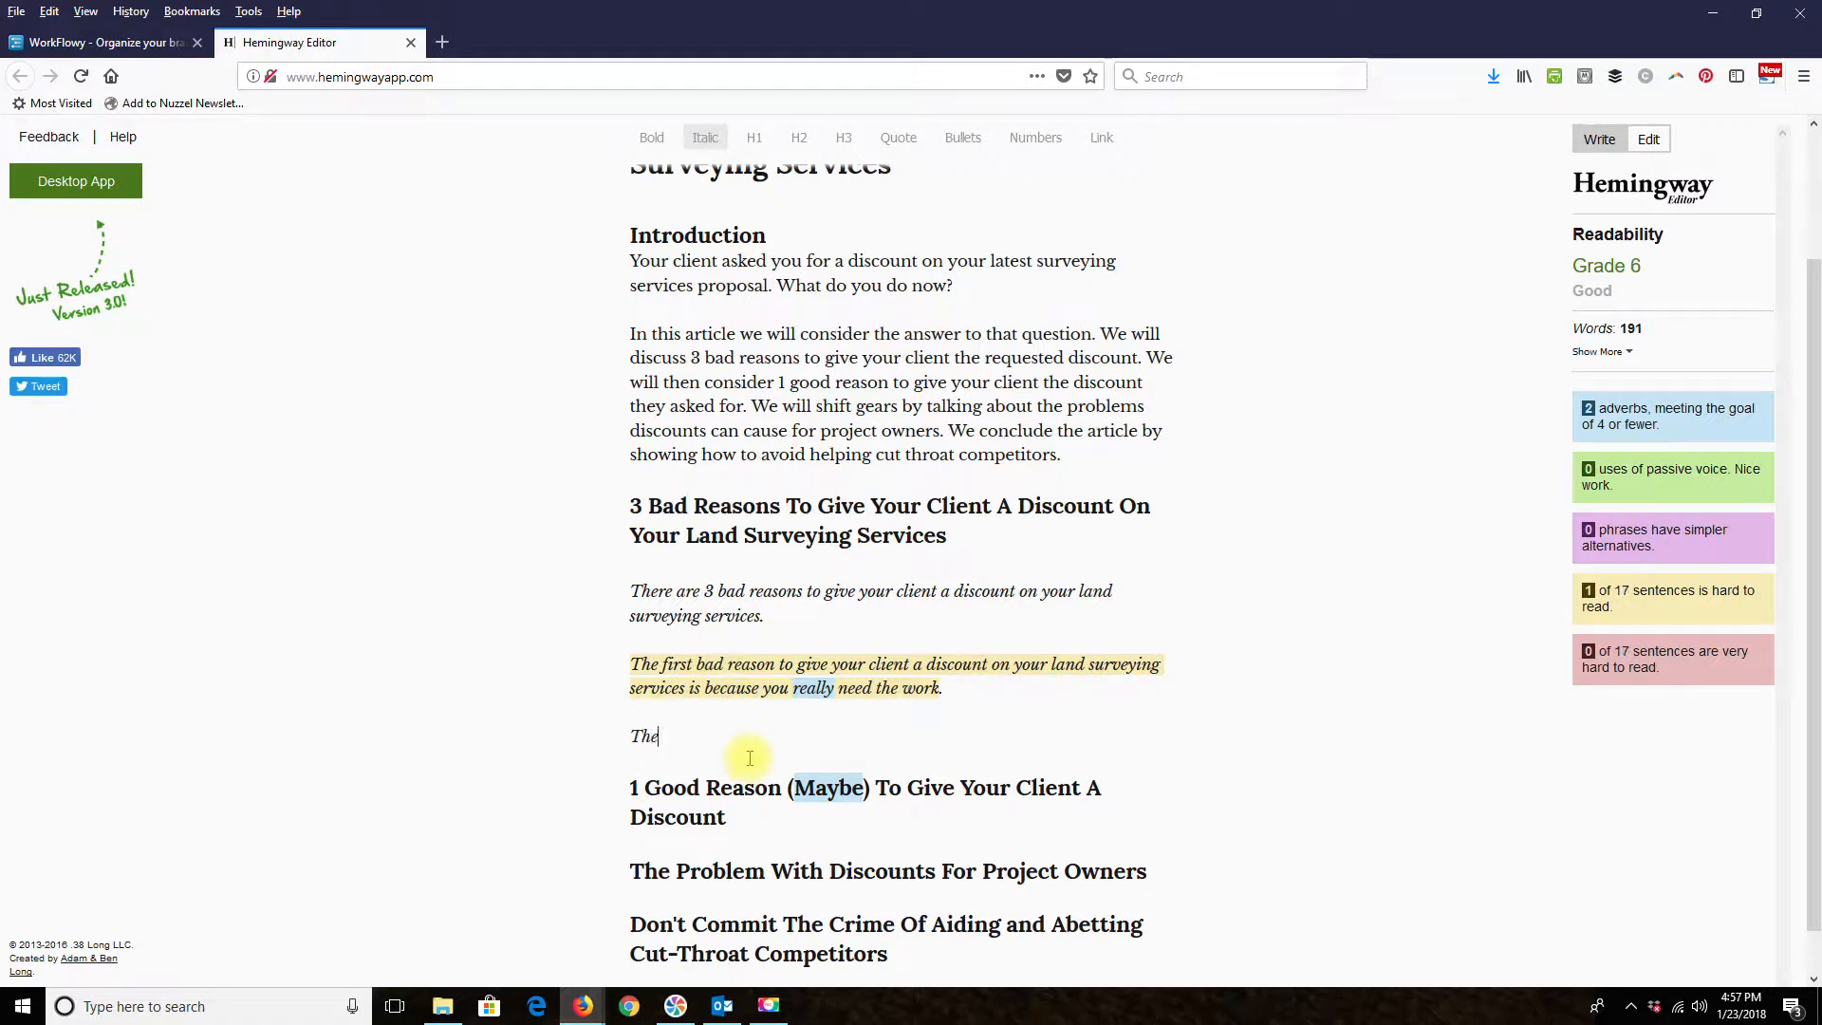
text( second bad reason)
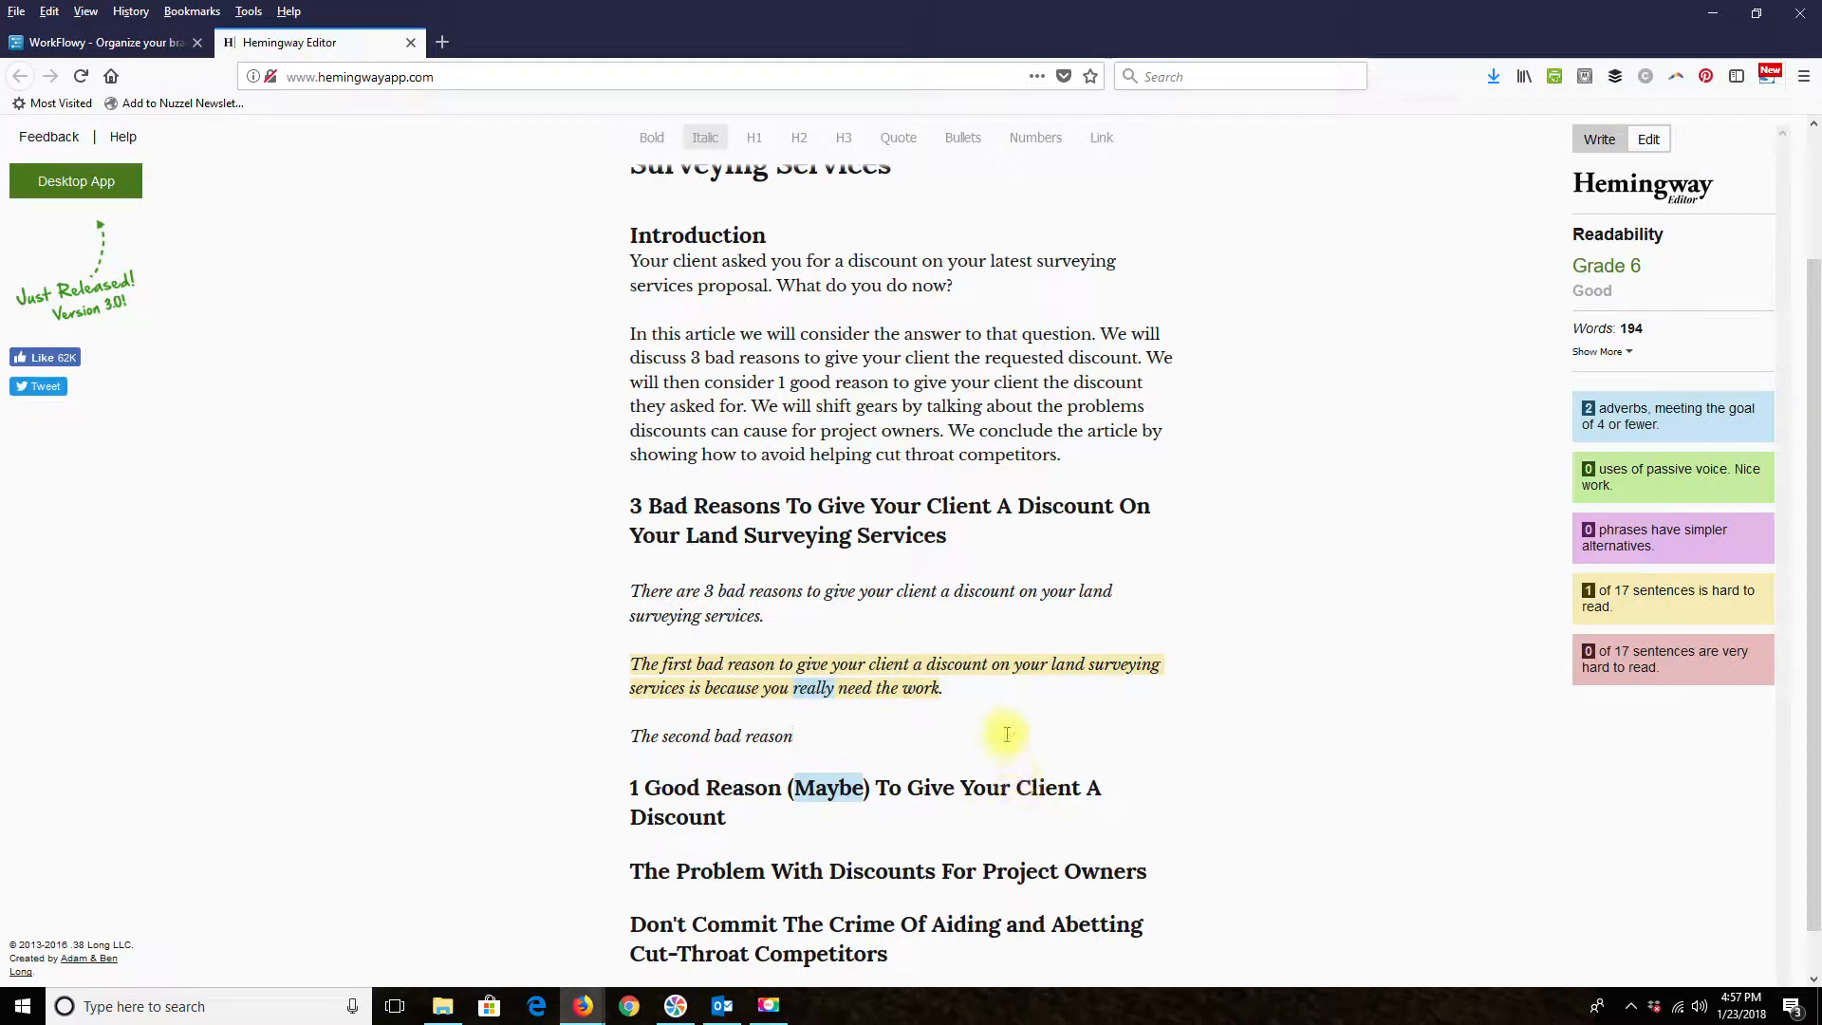
- In the first-reason sentence, replace "is because" after "services" with a colon and "Because"
click(686, 689)
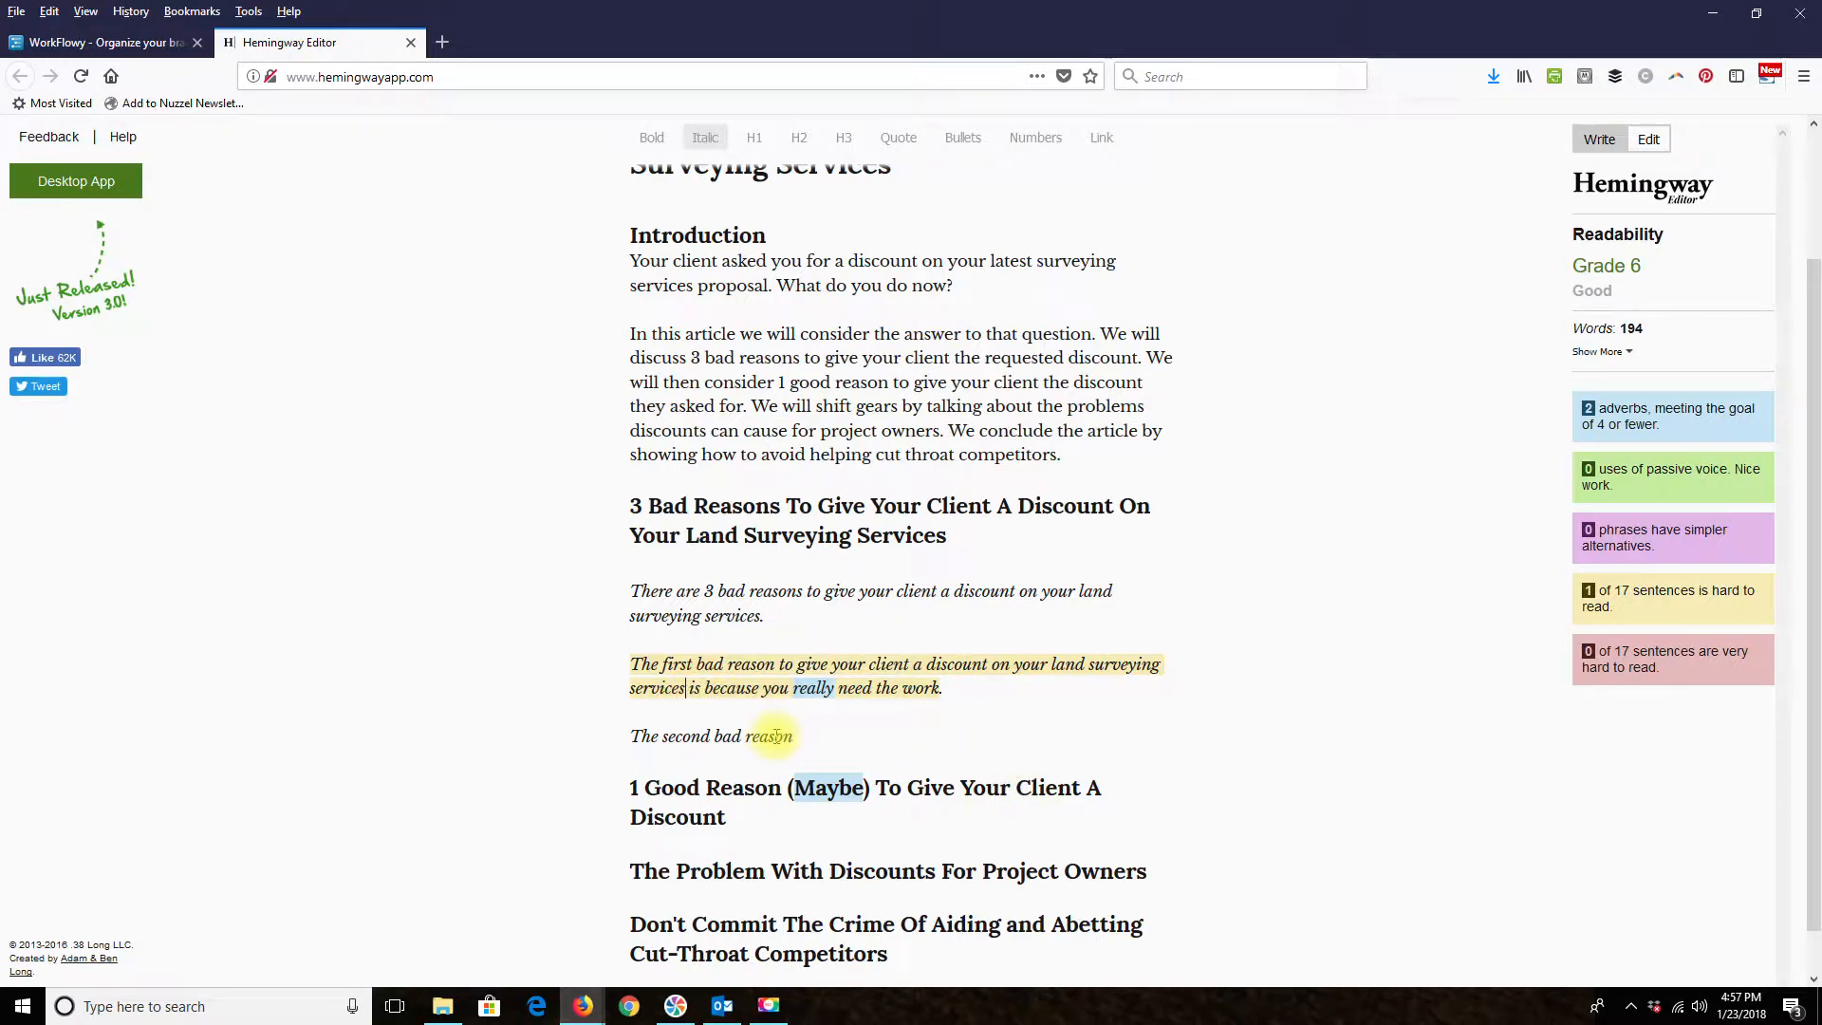
text(:)
key(Delete)
key(Delete)
key(Delete)
key(Delete)
key(Delete)
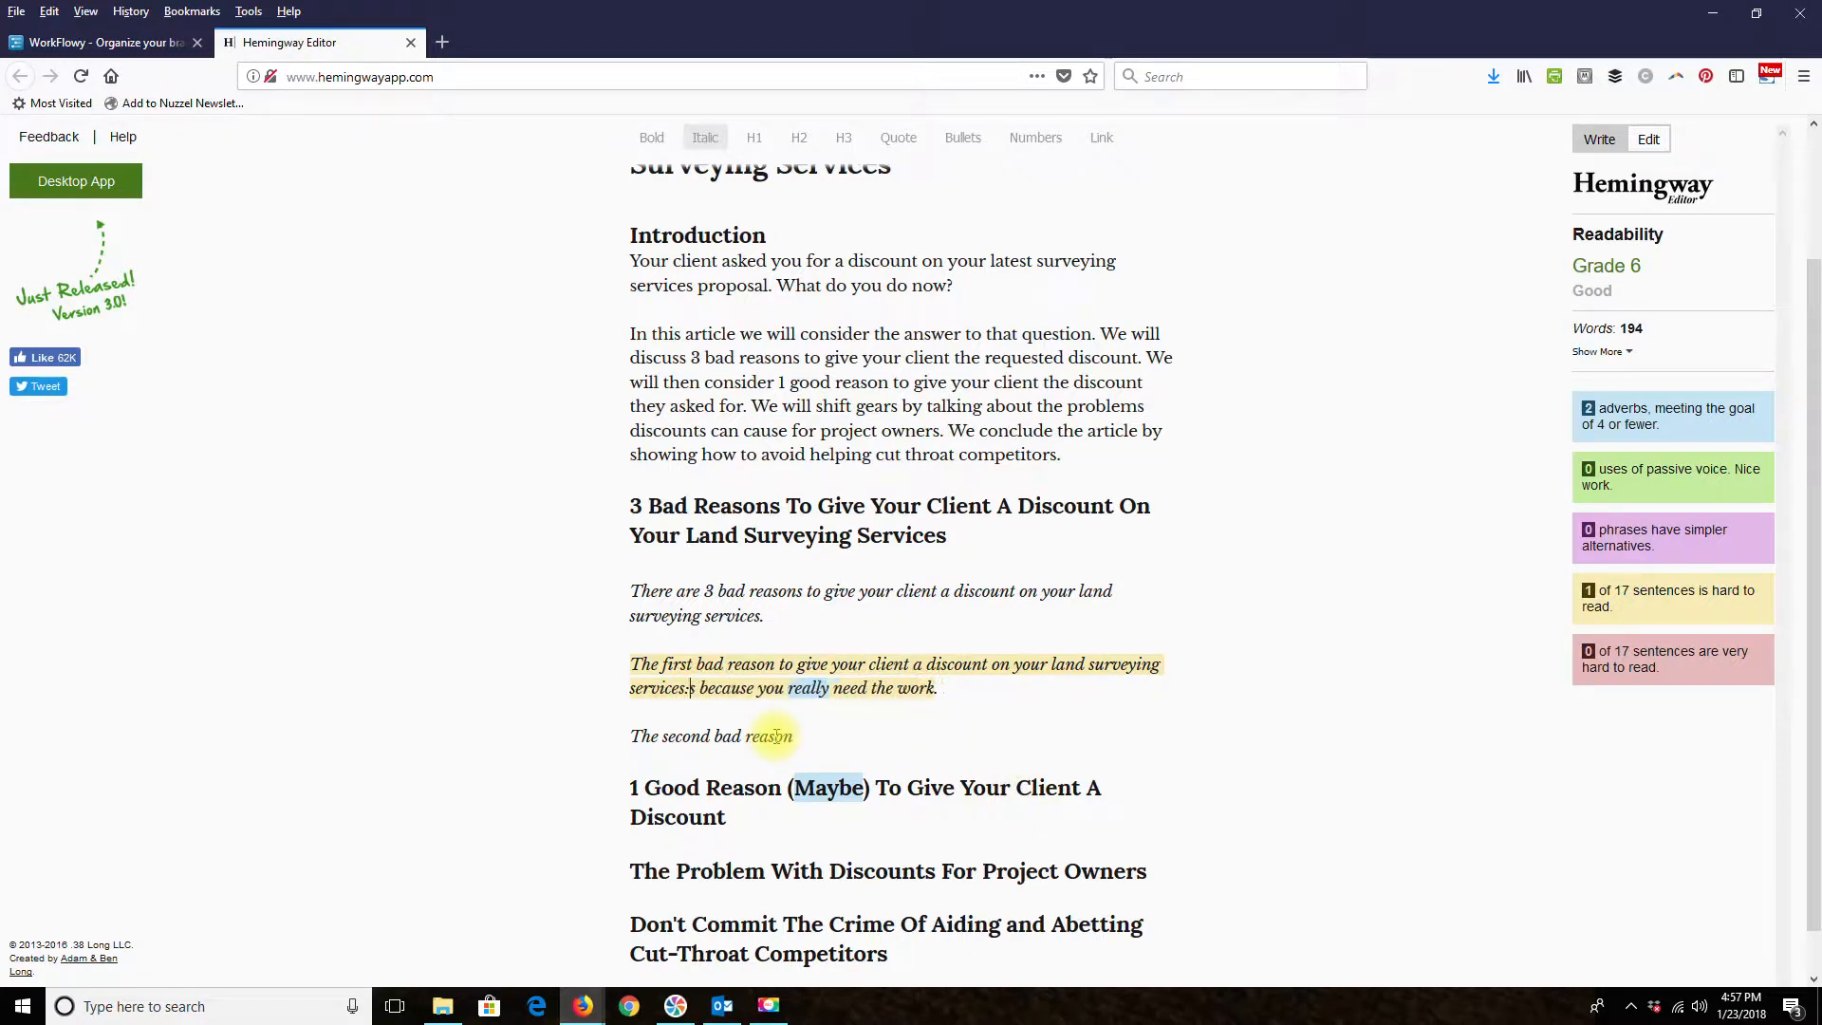
text(B)
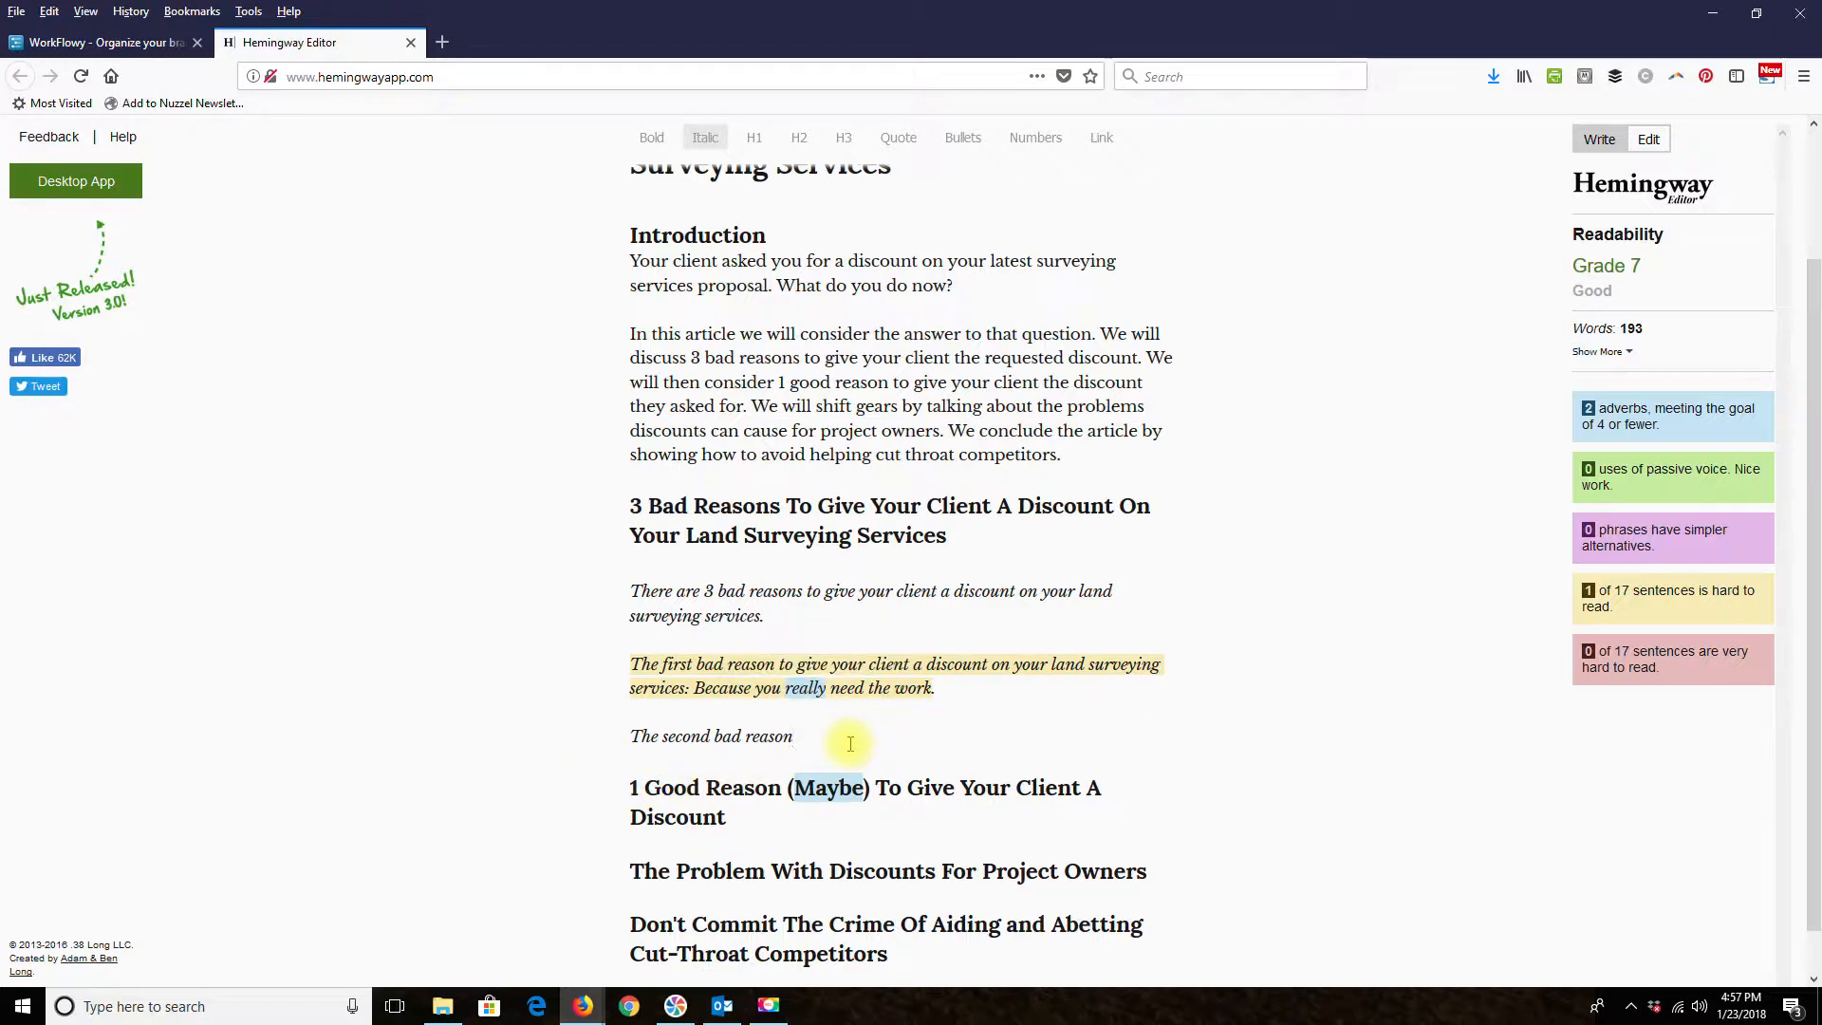
- Complete the second-reason sentence with "to give your client a discount on your land surveying services: Because they promise you future work in return for the discount."
text(to )
text(ive your client a discouit)
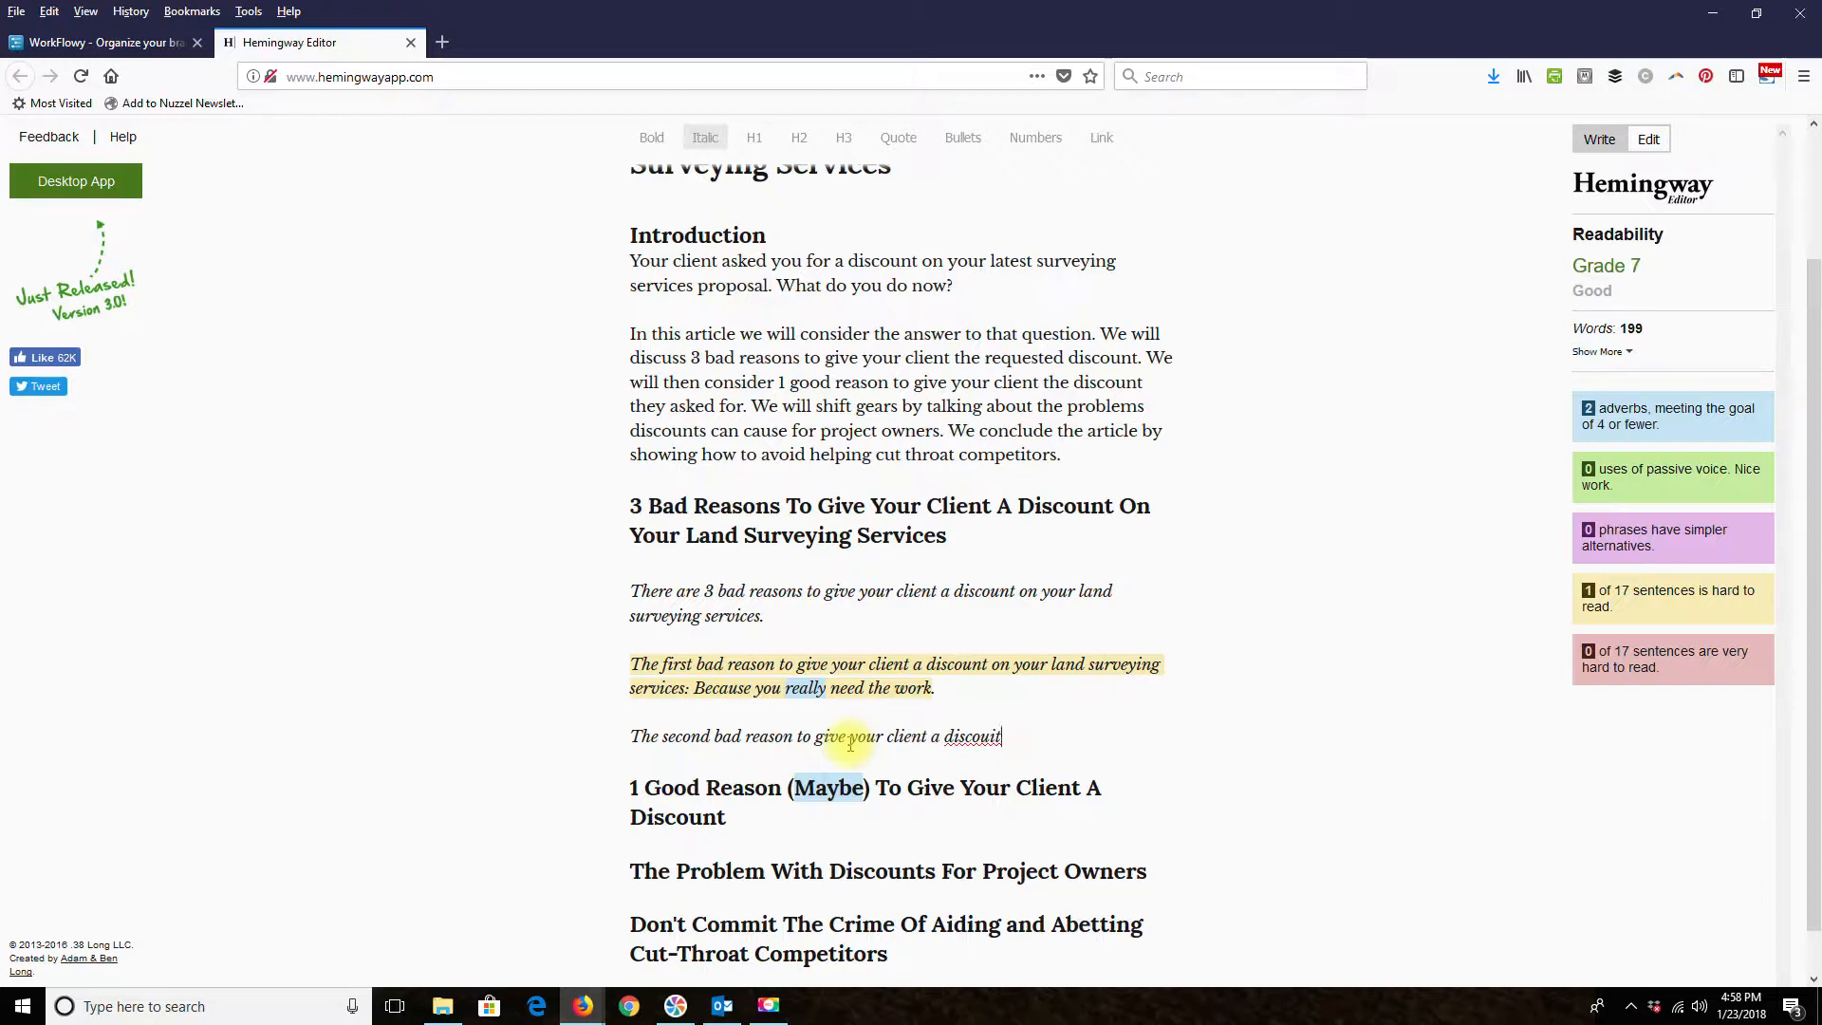
text(n nt on your land suirv)
key(BackSpace)
key(BackSpace)
key(BackSpace)
text(rveying services)
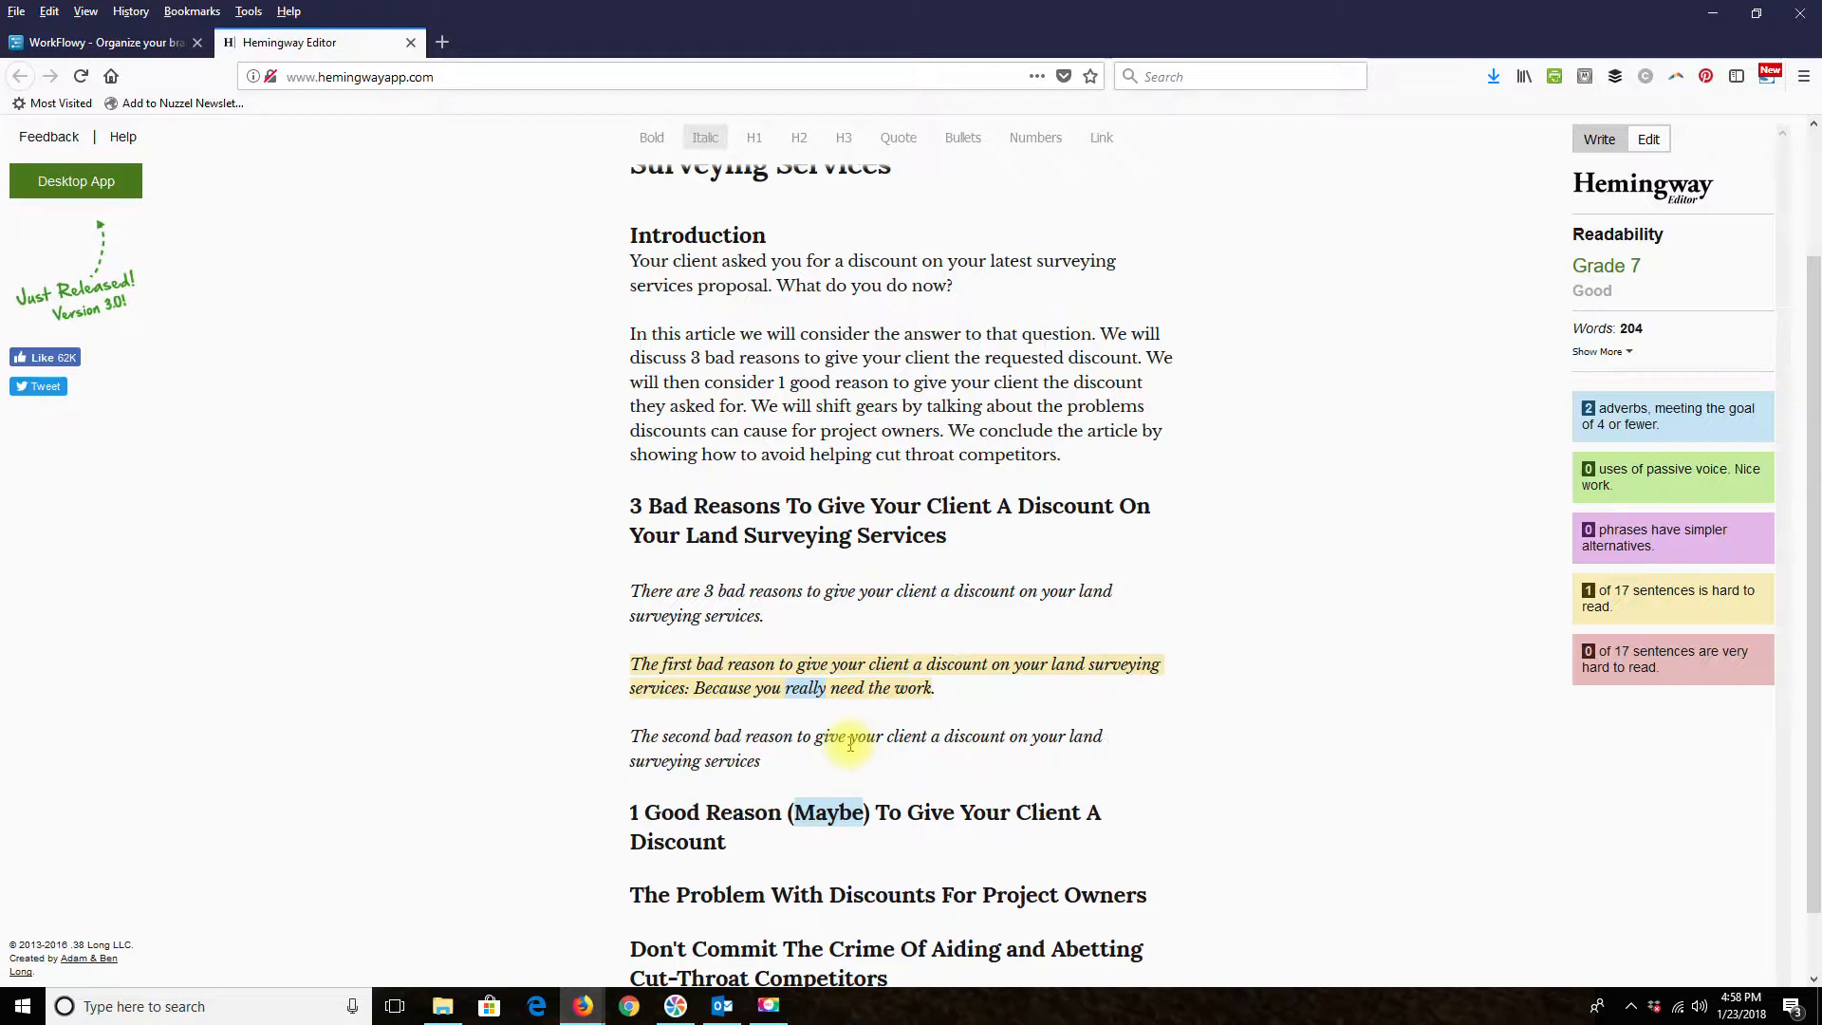
text(: Because they prio)
key(BackSpace)
text(omise you future work in return for the discuo)
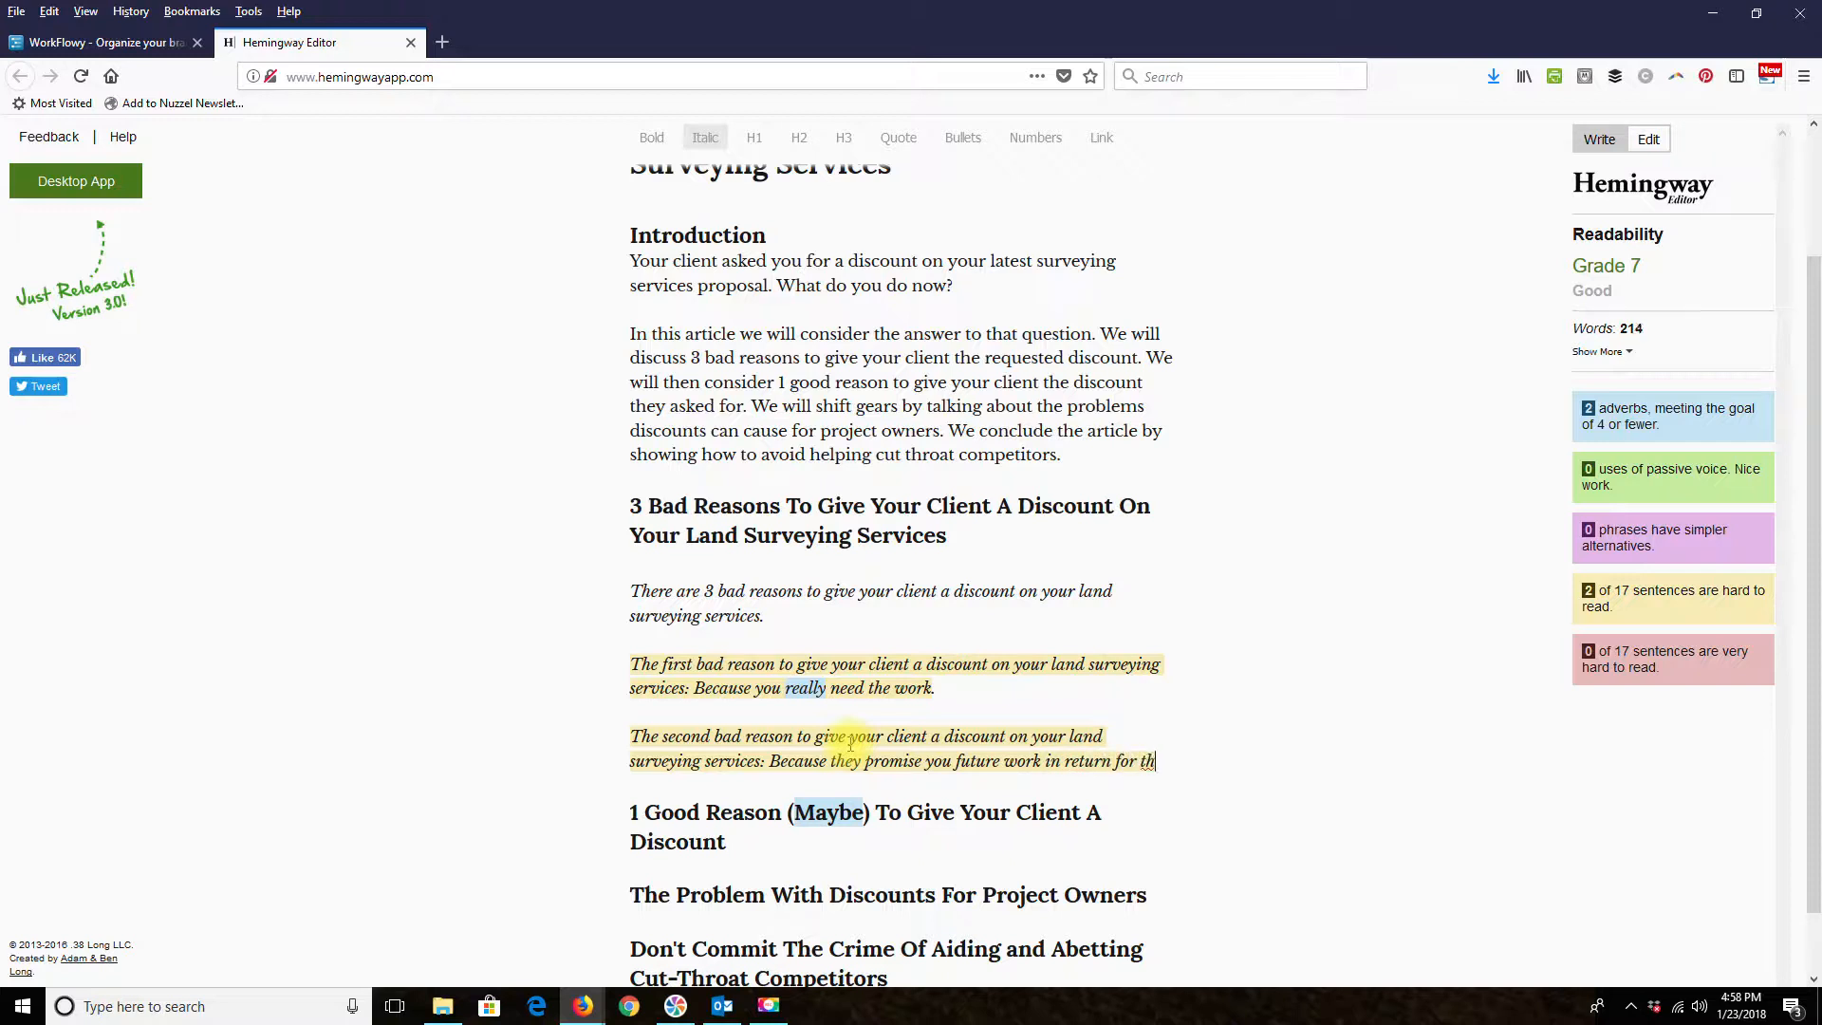
key(BackSpace)
key(BackSpace)
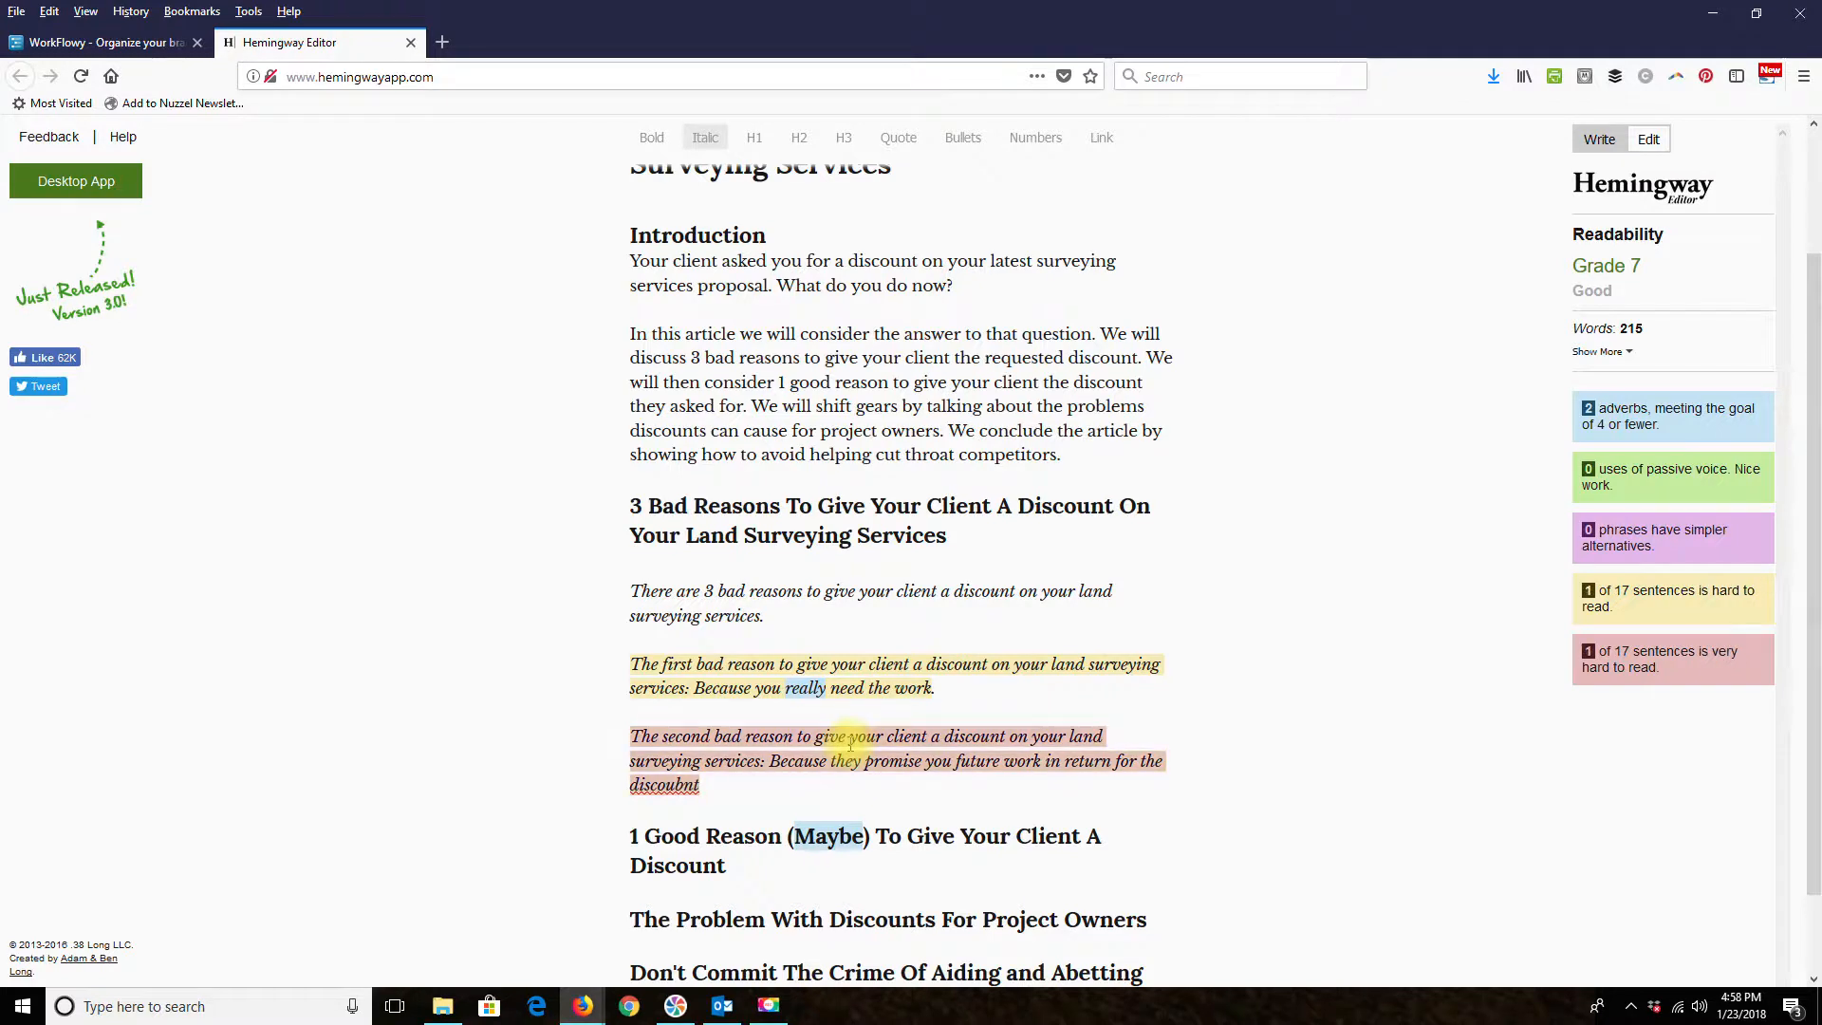
text(o)
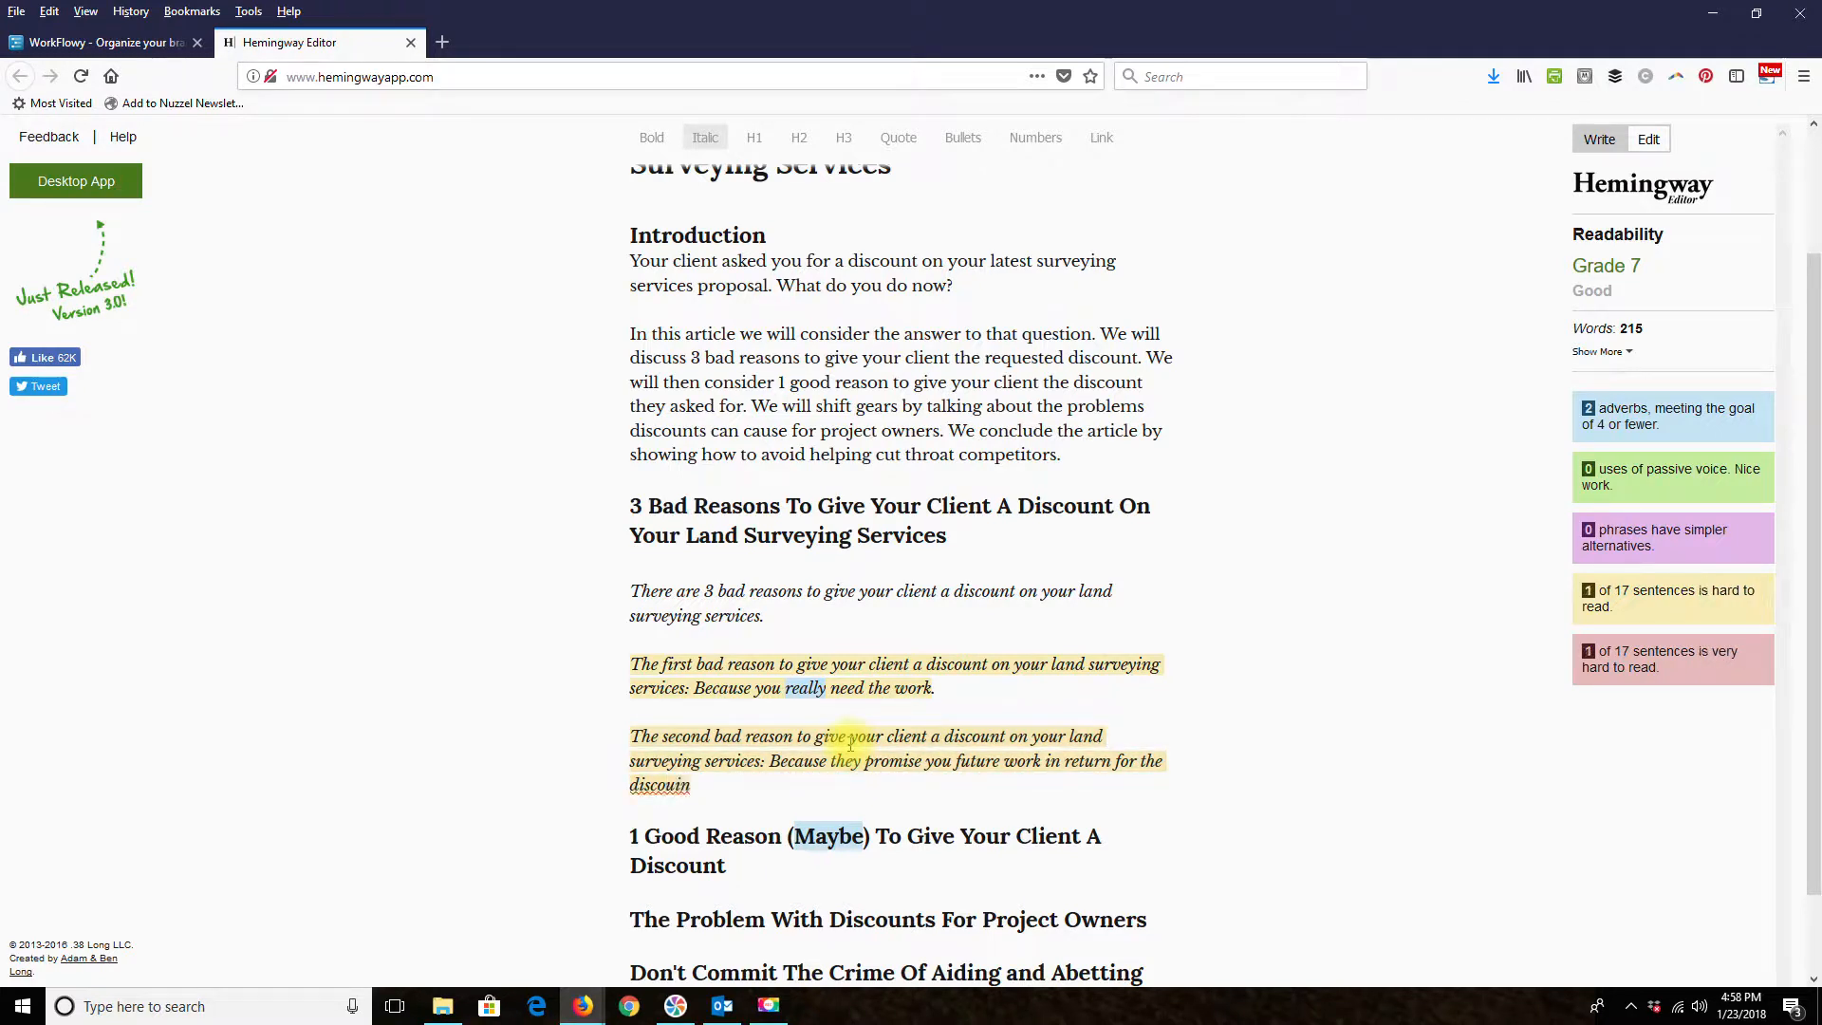
text(unt.)
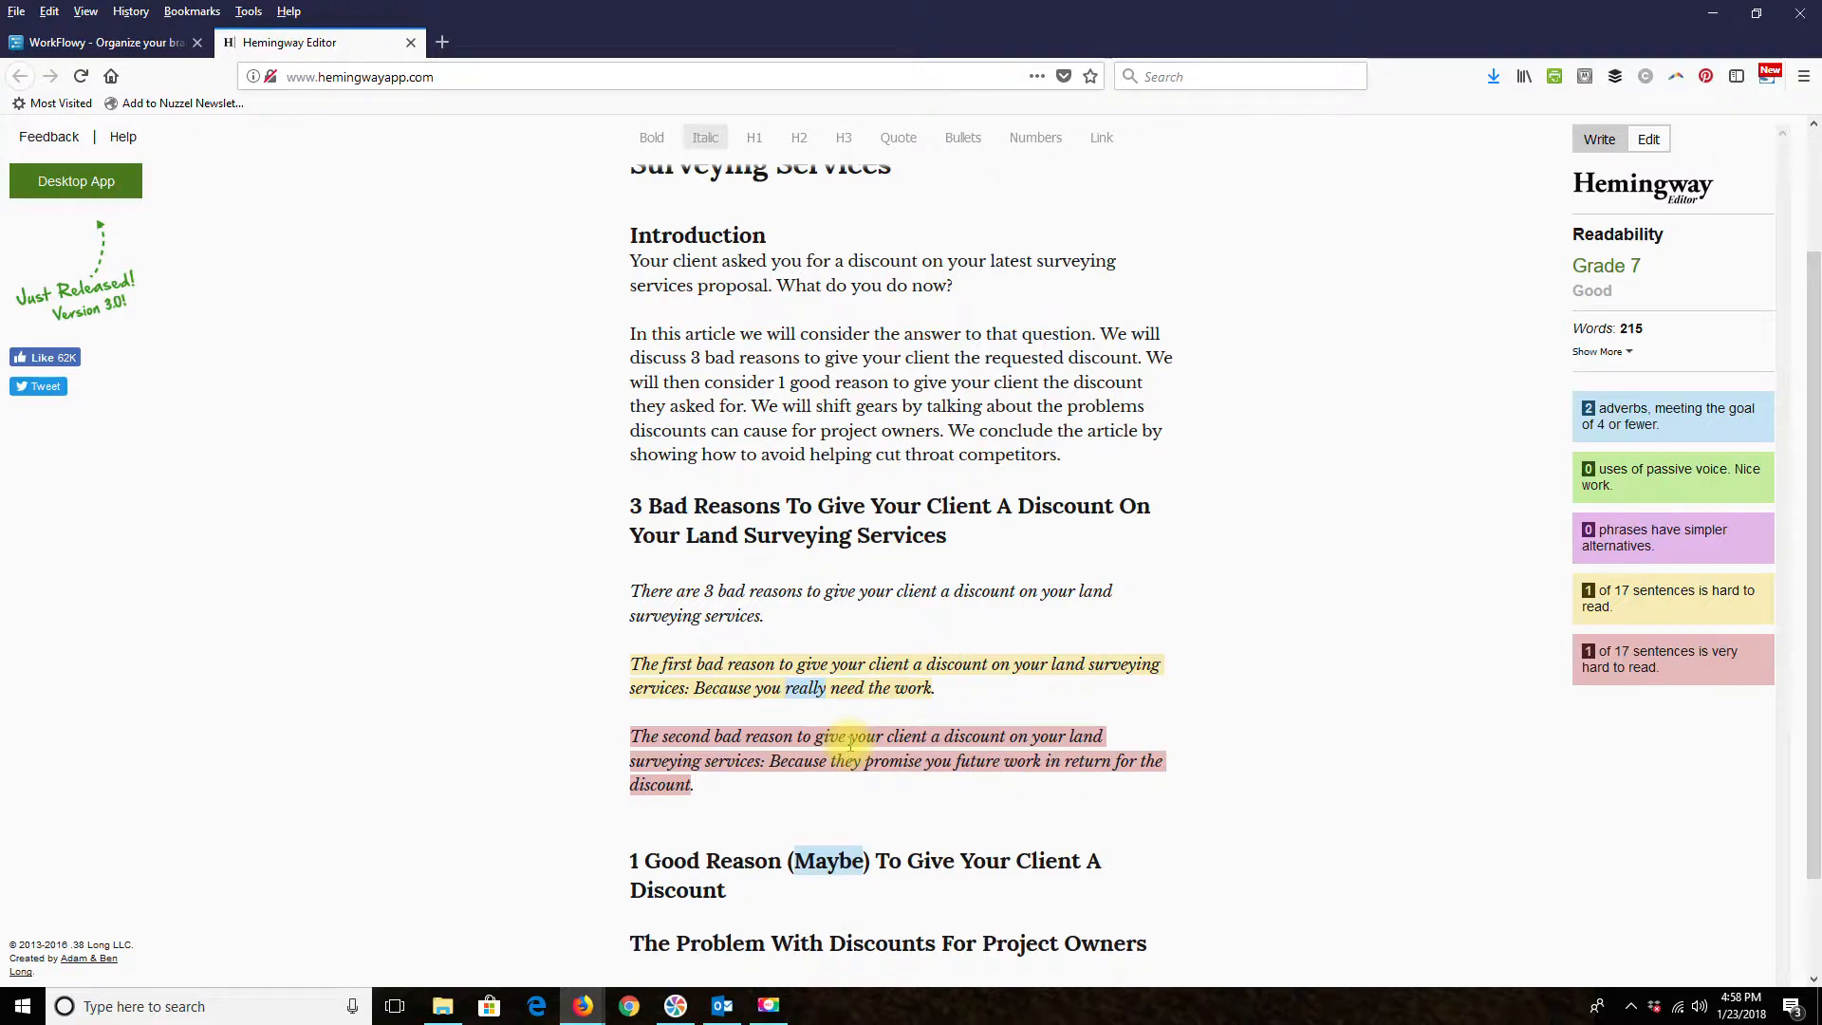
- Insert blank lines below the "1 Good Reason (Maybe) To Give Your Client A Discount" heading
scroll(825, 781, down, 1)
scroll(824, 781, down, 3)
click(768, 776)
key(Return)
key(Return)
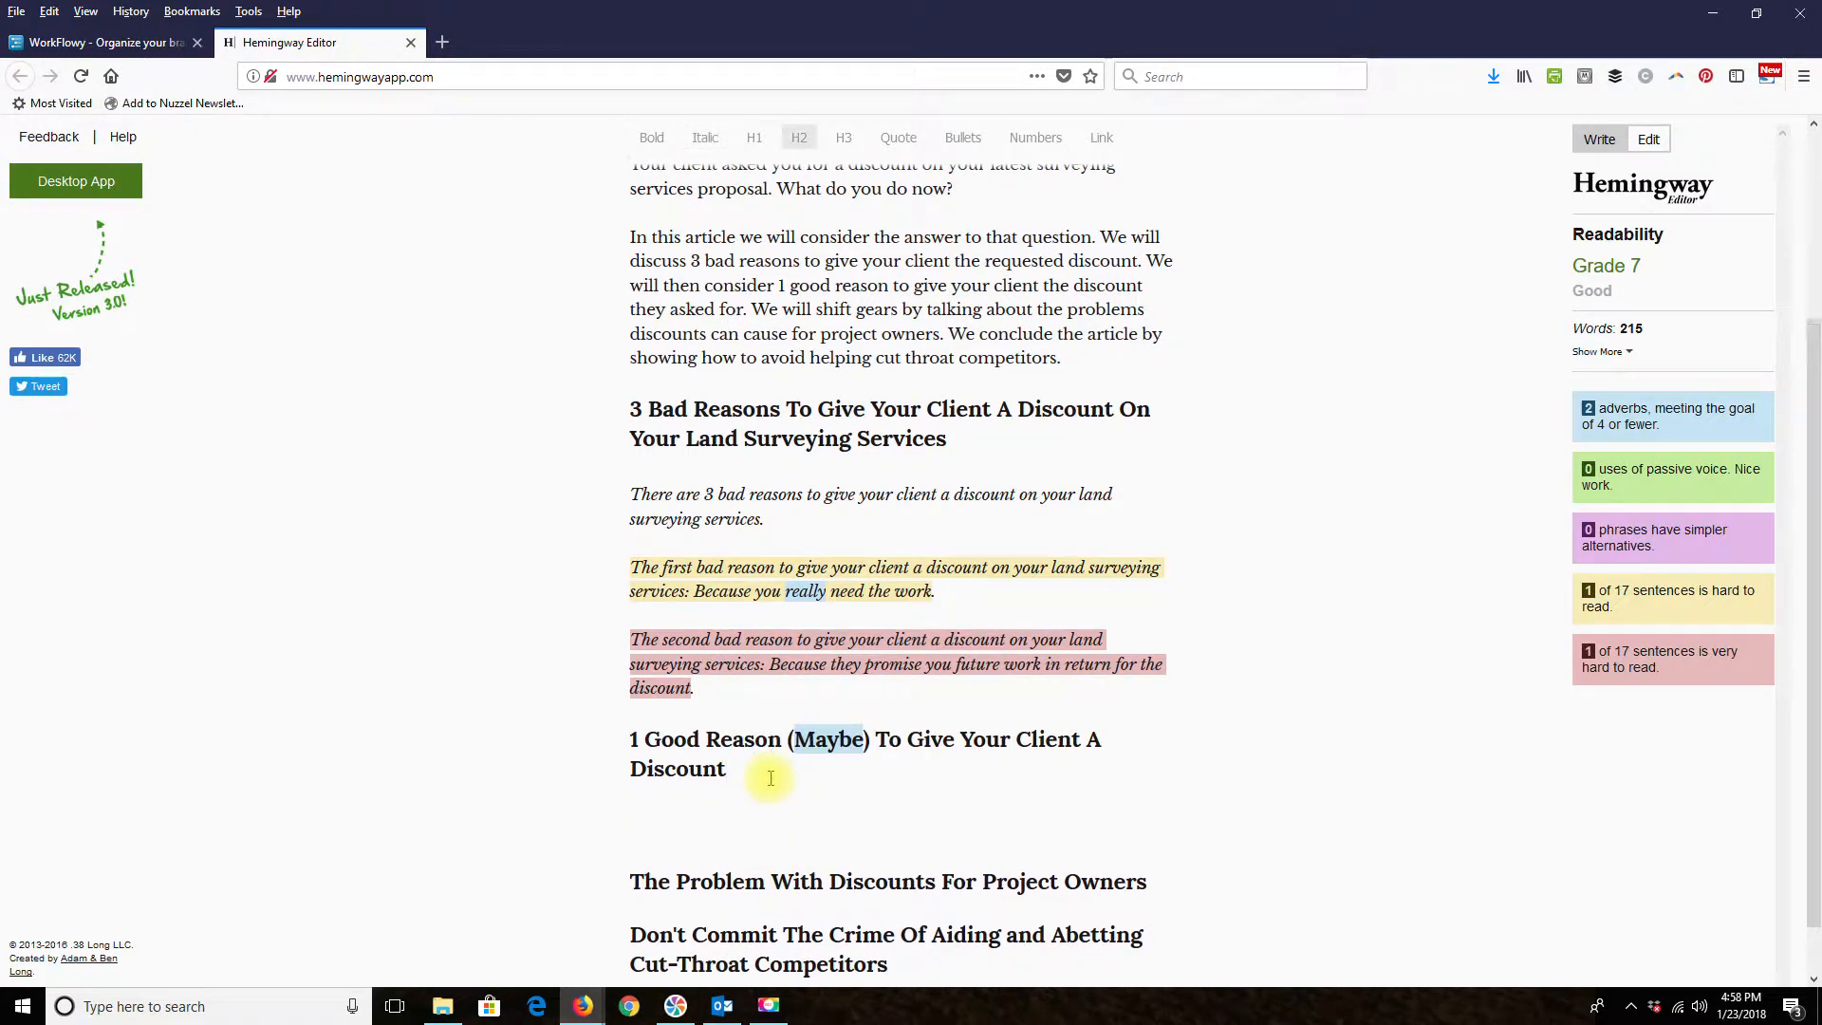
- In the first bad reason, shorten "Because you" to "You" so the part after the colon reads "You really need the work."
click(764, 664)
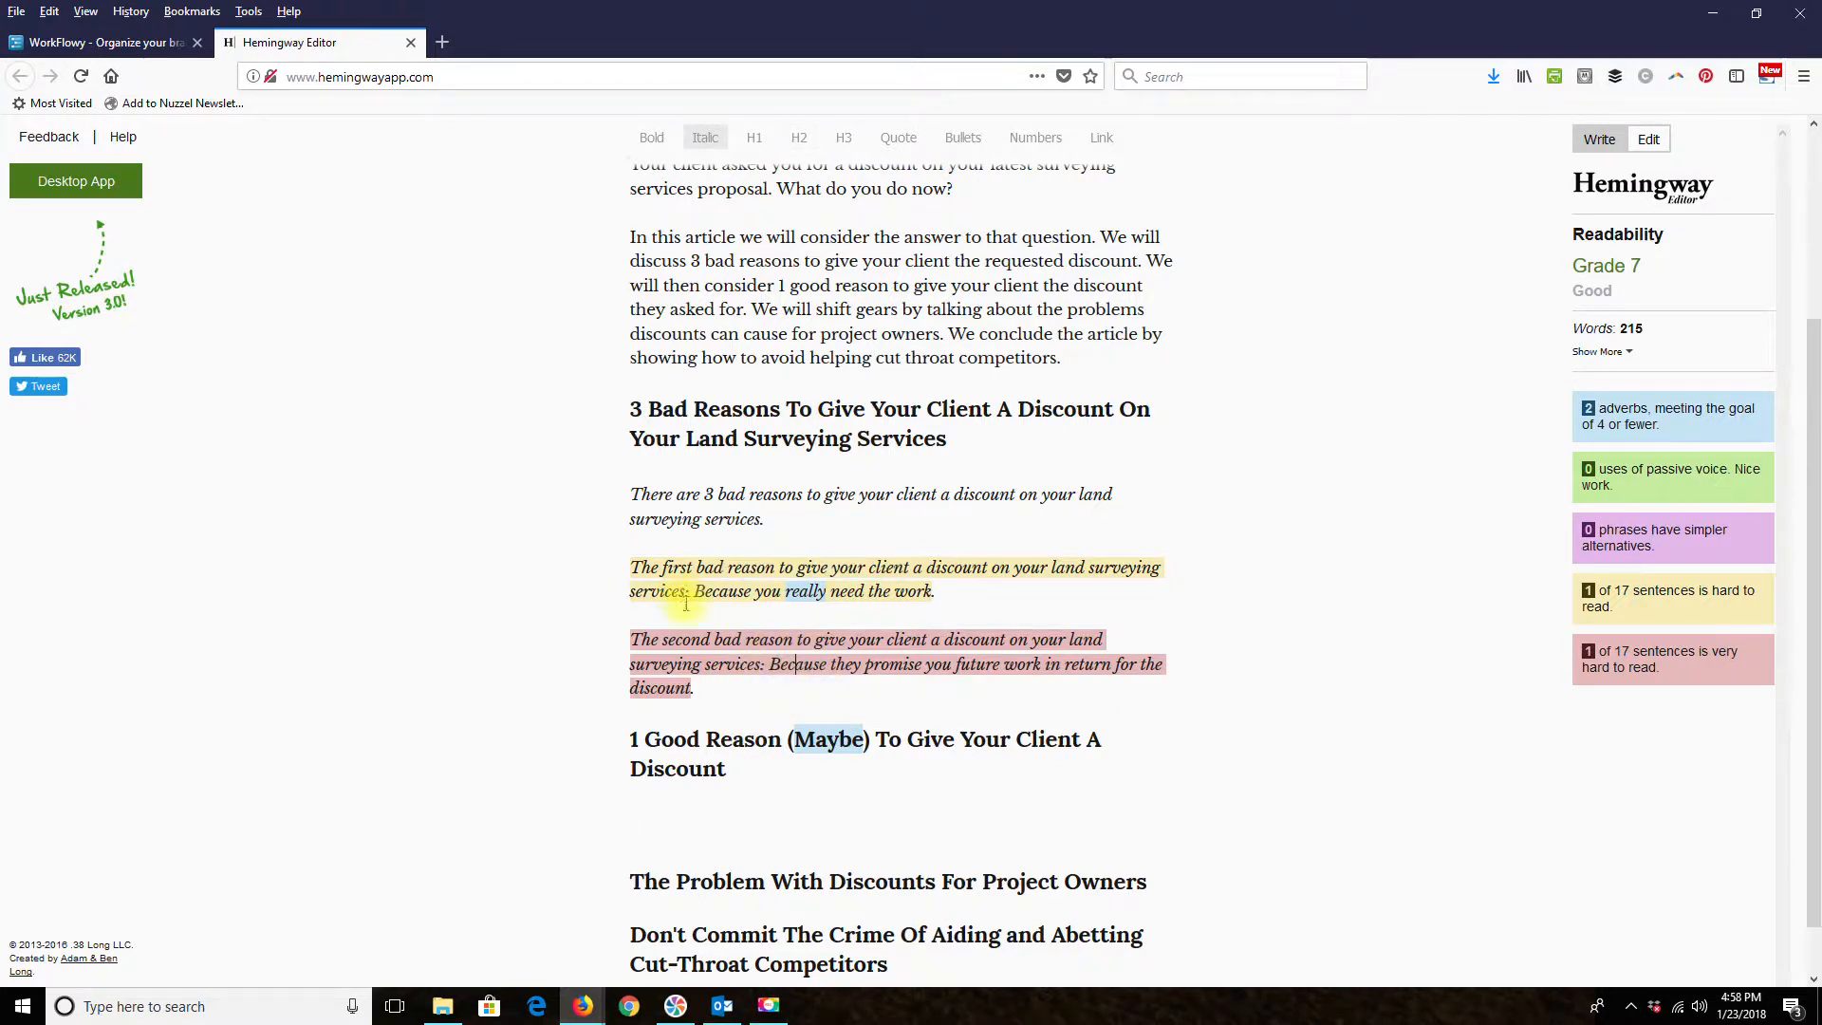
drag(696, 590, 755, 595)
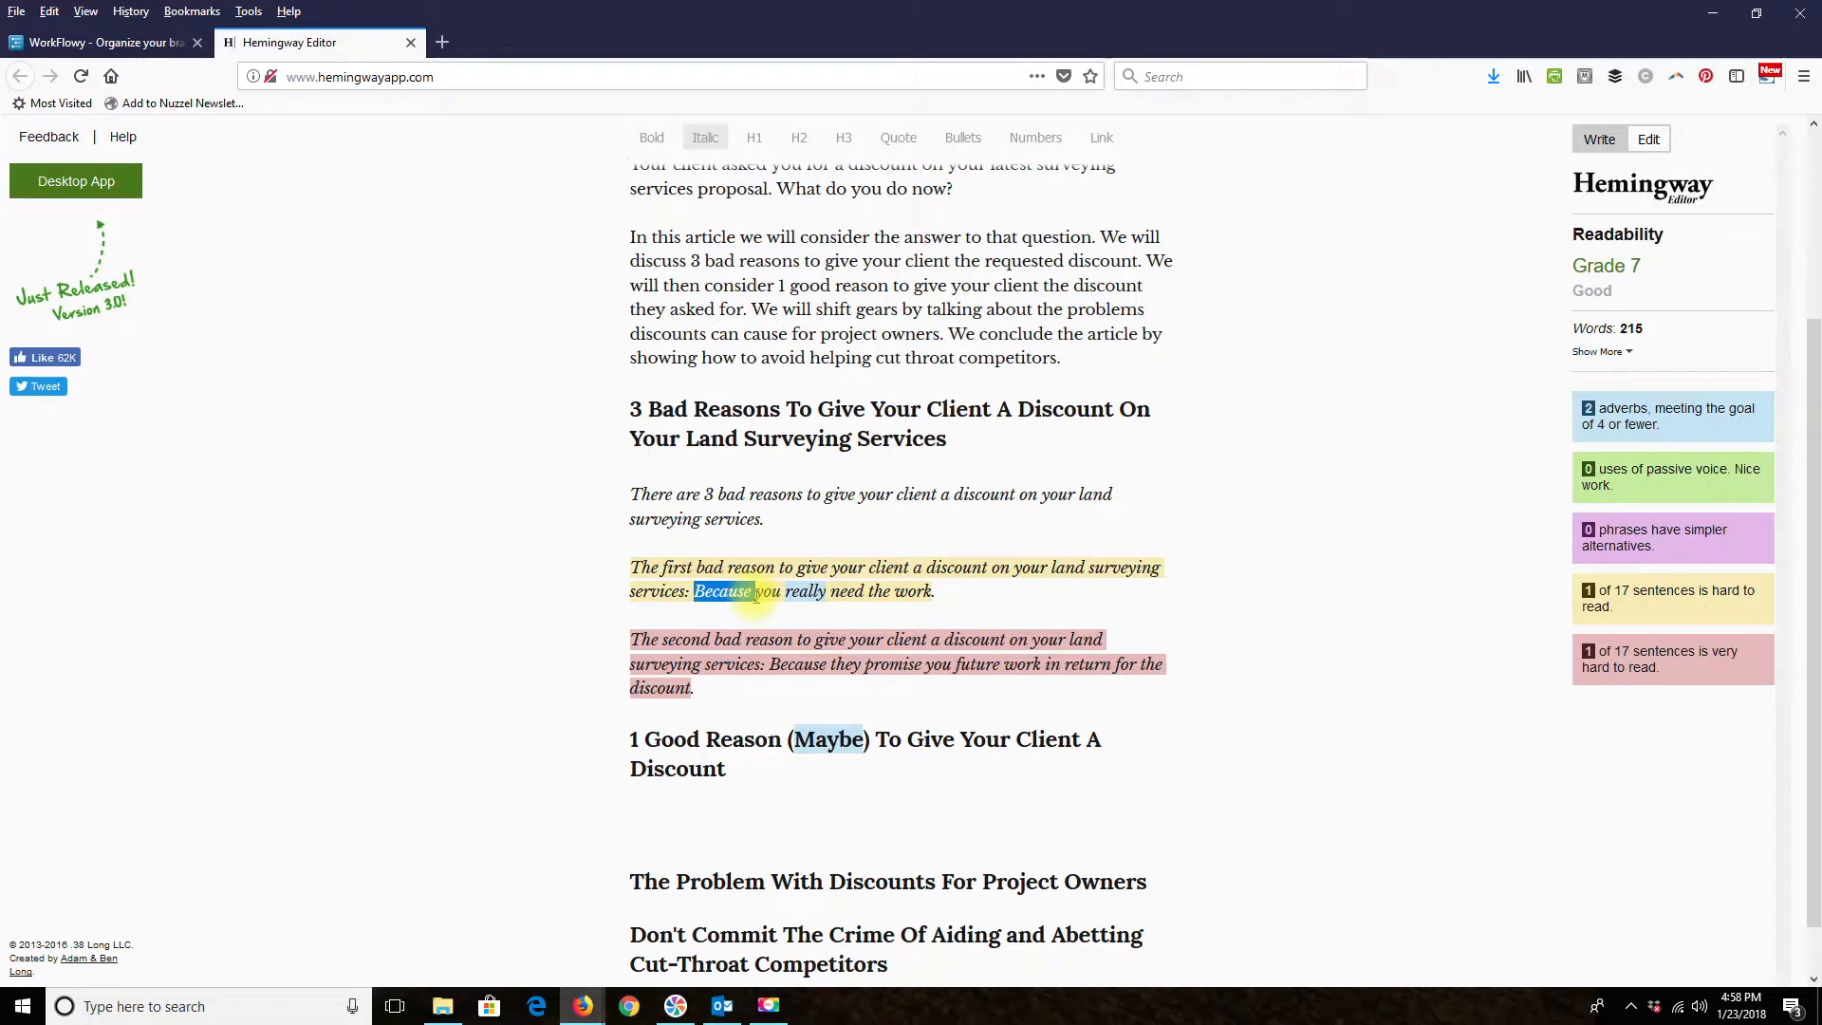
key(Delete)
key(Delete)
text(Y)
- In the second bad reason, replace "Because they promise" with "Your client promises"
click(771, 696)
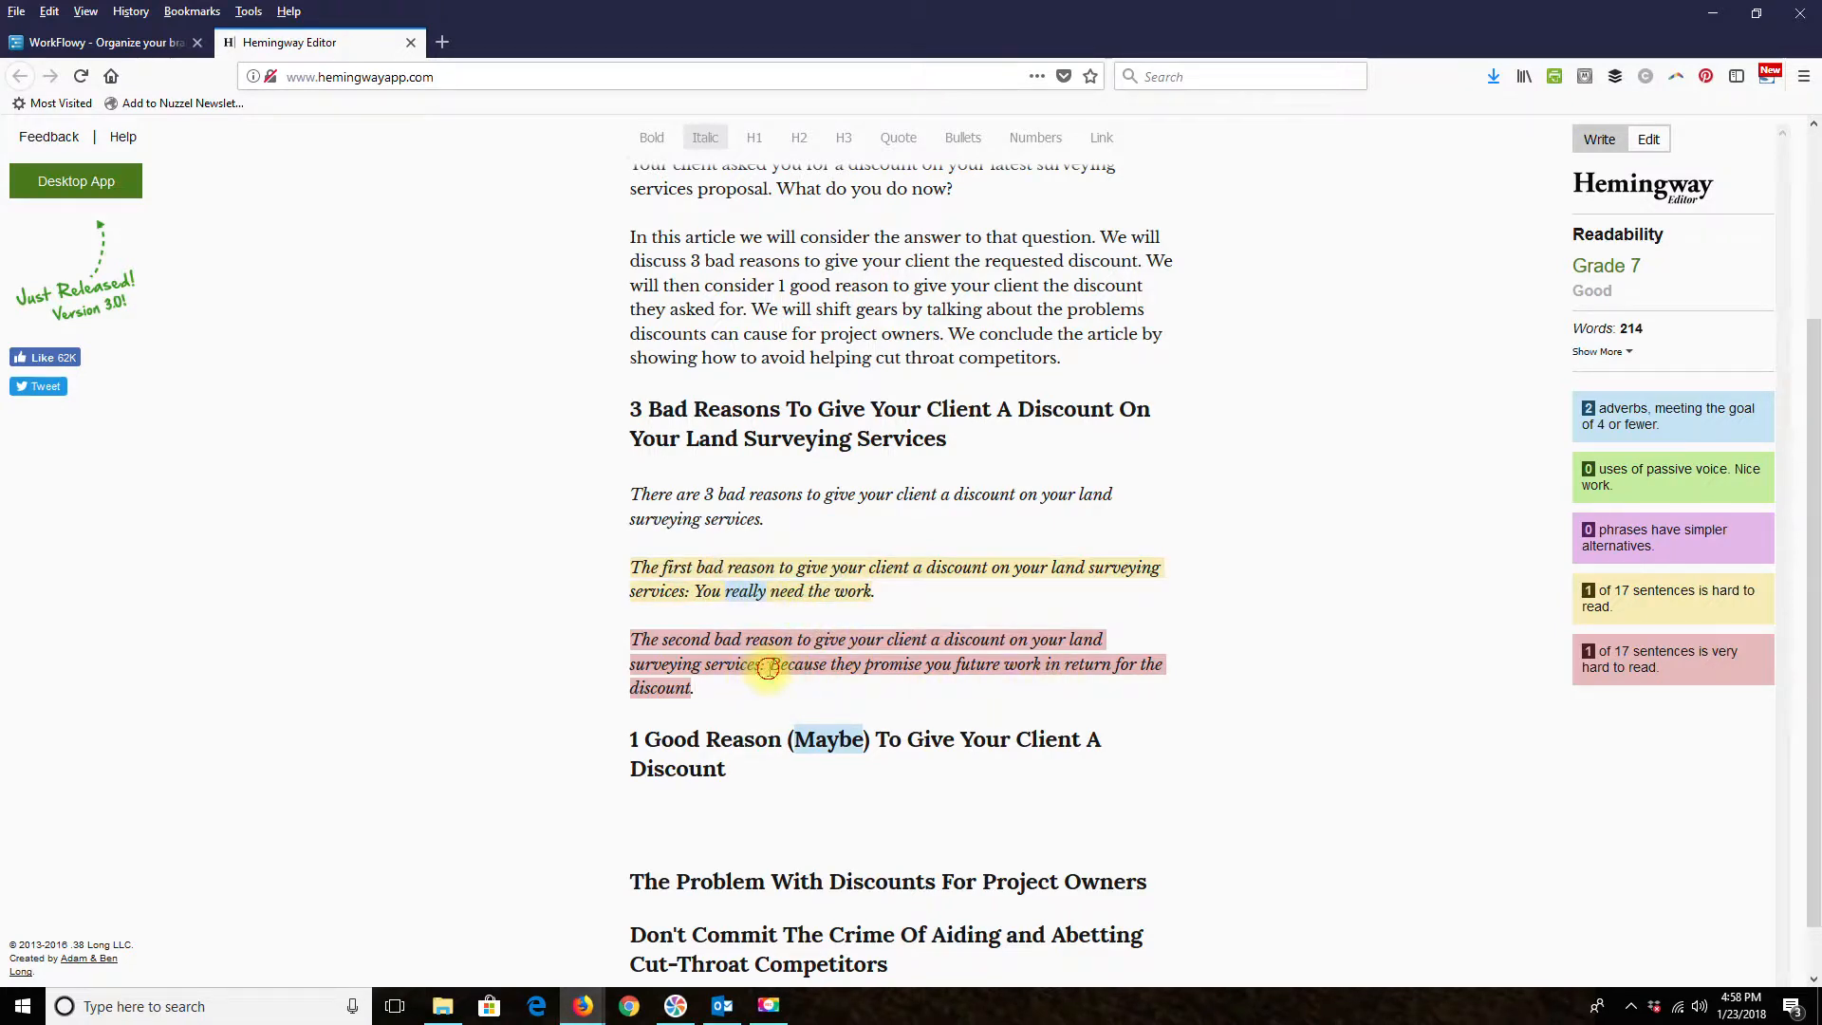
drag(768, 664, 862, 664)
text(Your Clie)
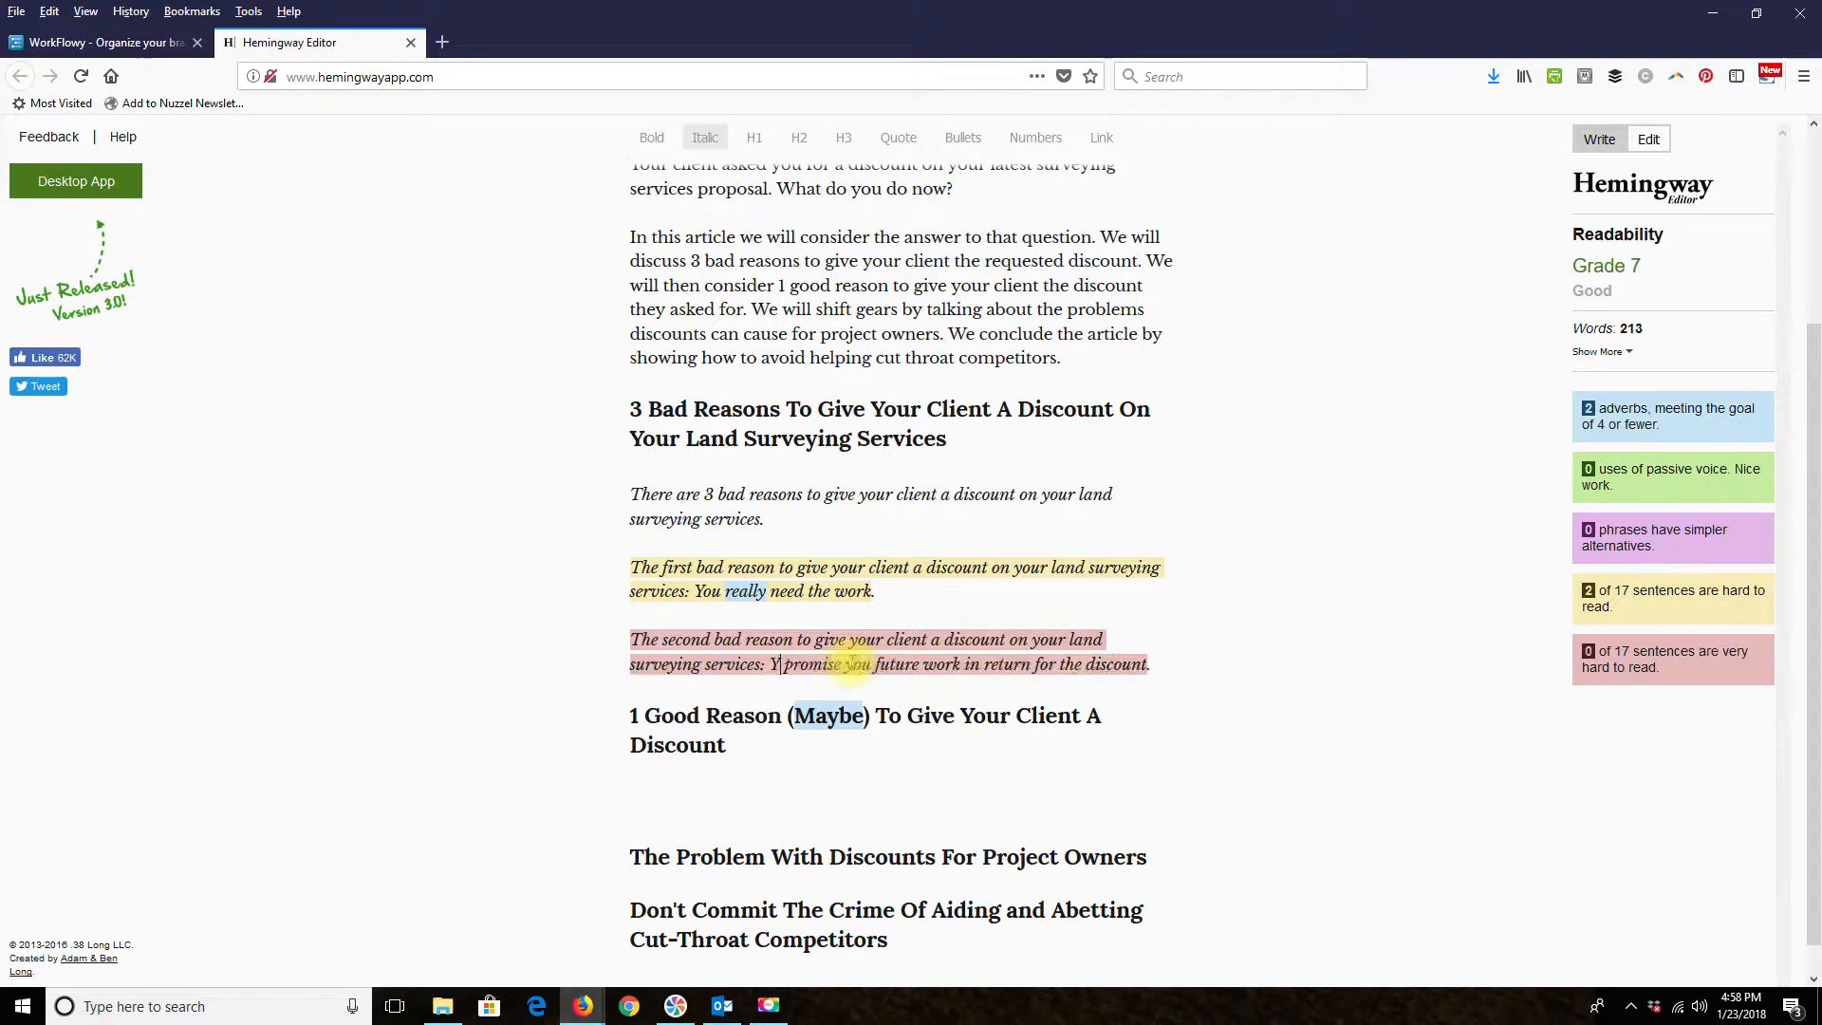
key(BackSpace)
key(BackSpace)
key(BackSpace)
key(BackSpace)
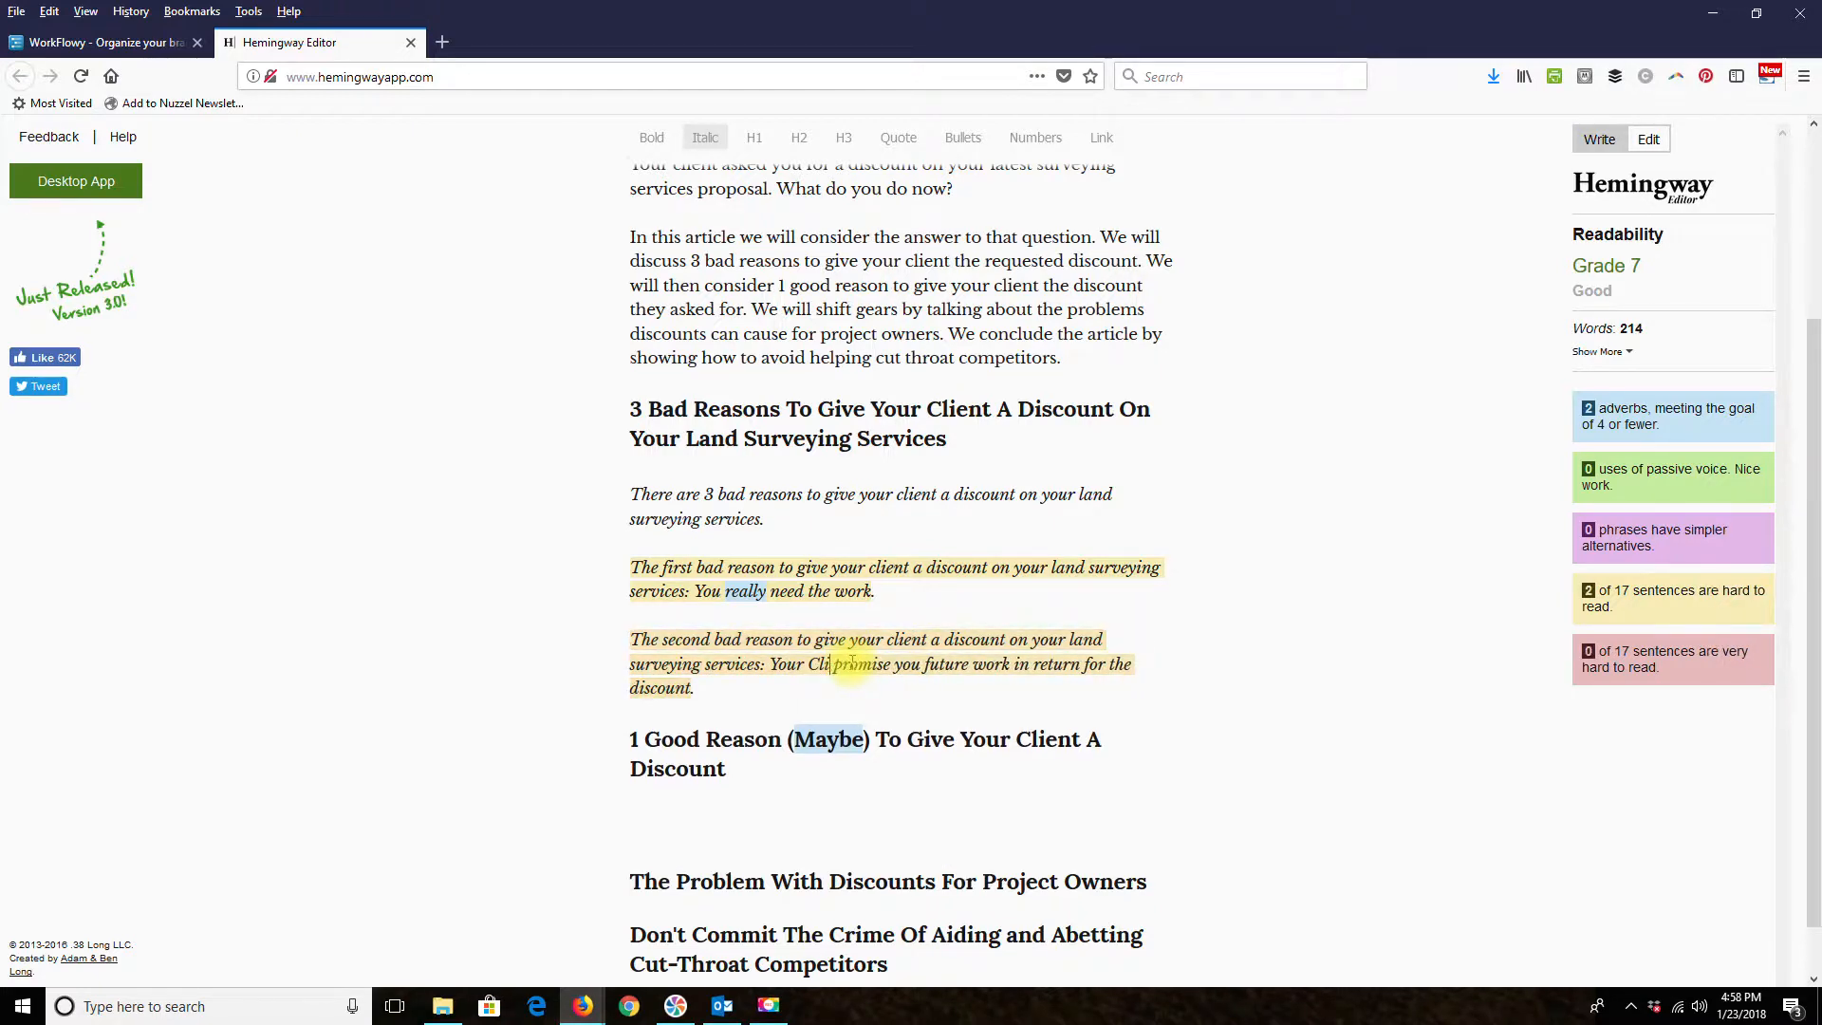
text(client a di)
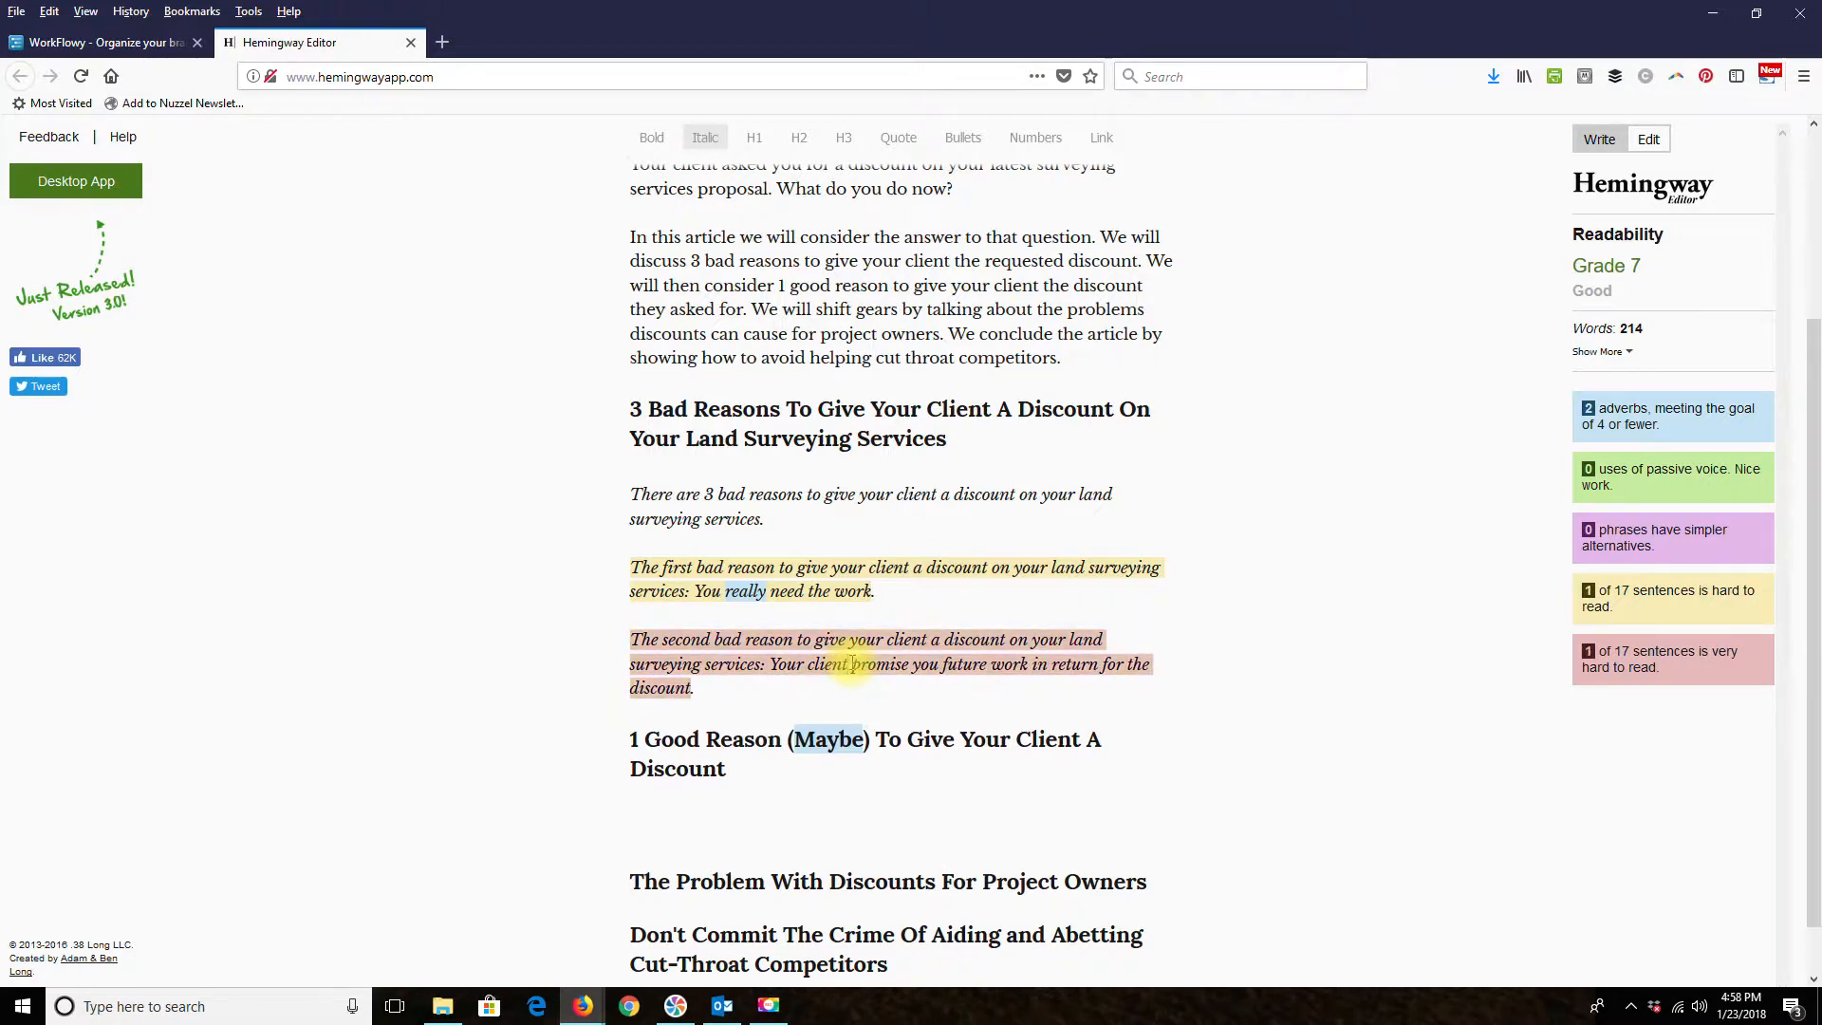
text(s)
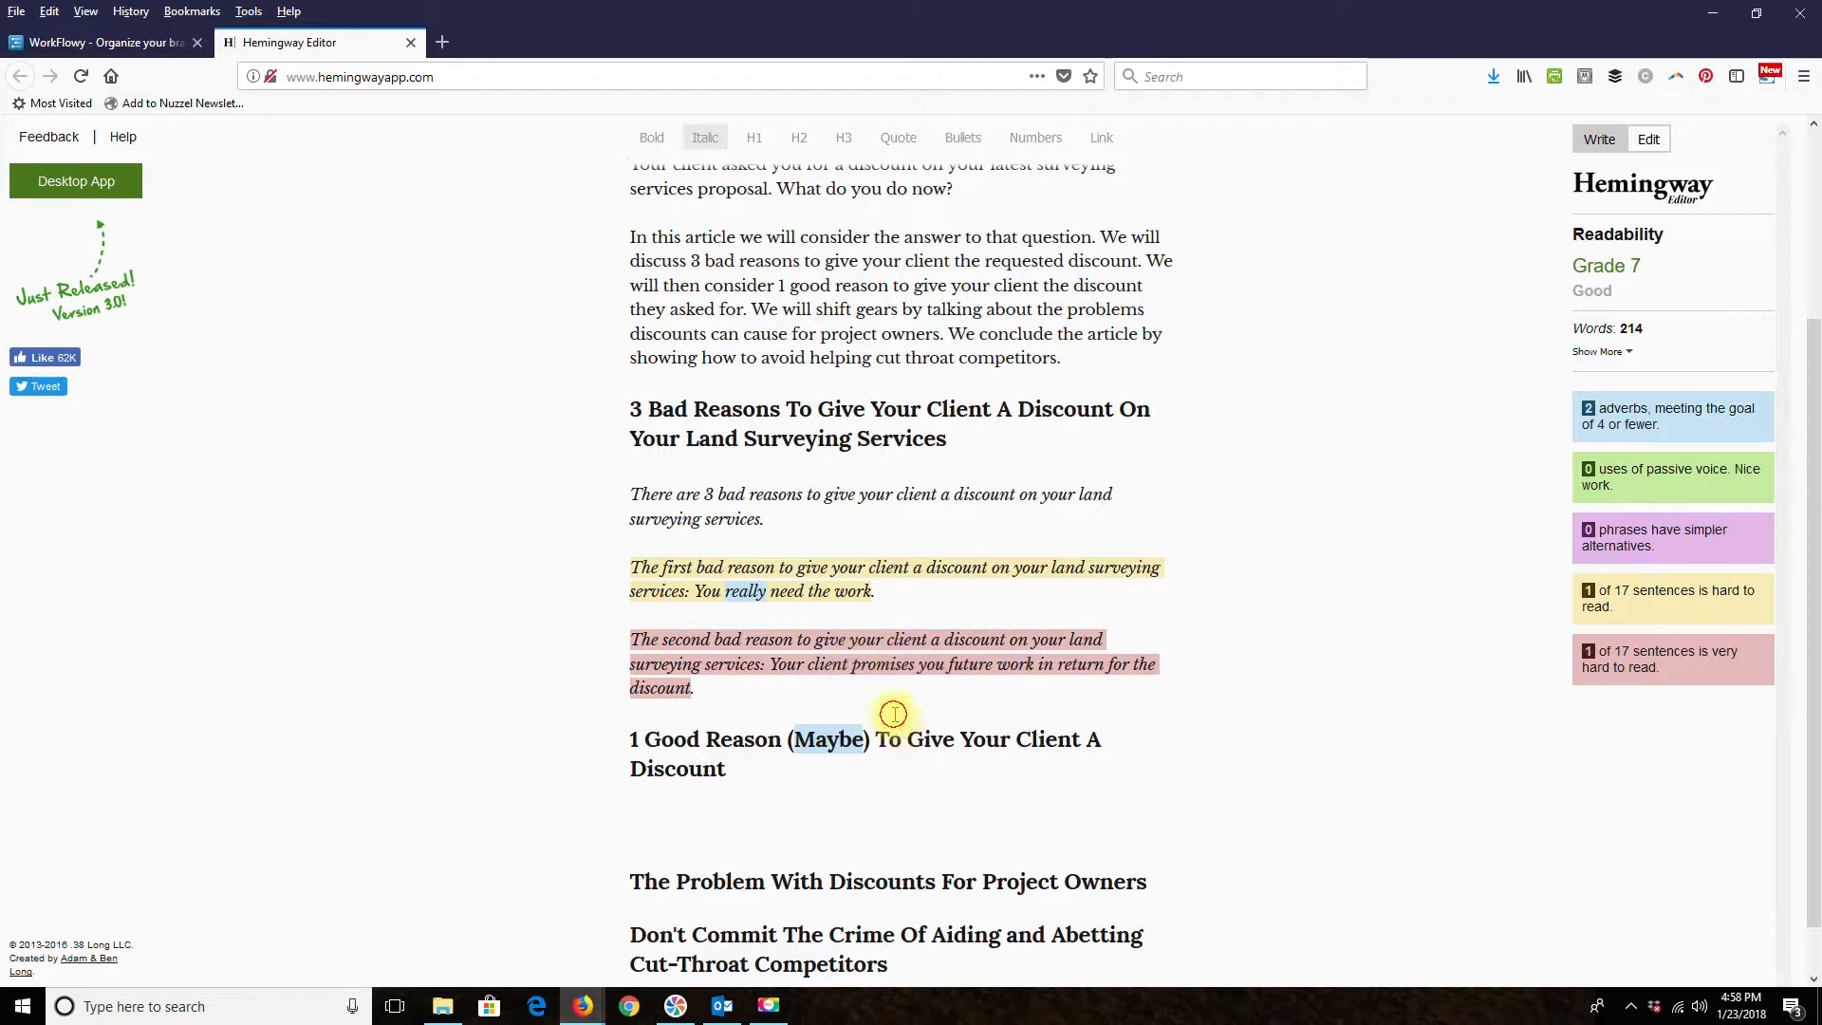
- Replace the lead-ins of the two bad reasons with "#1:" and "#2:", keeping a blank line between the two items
click(703, 693)
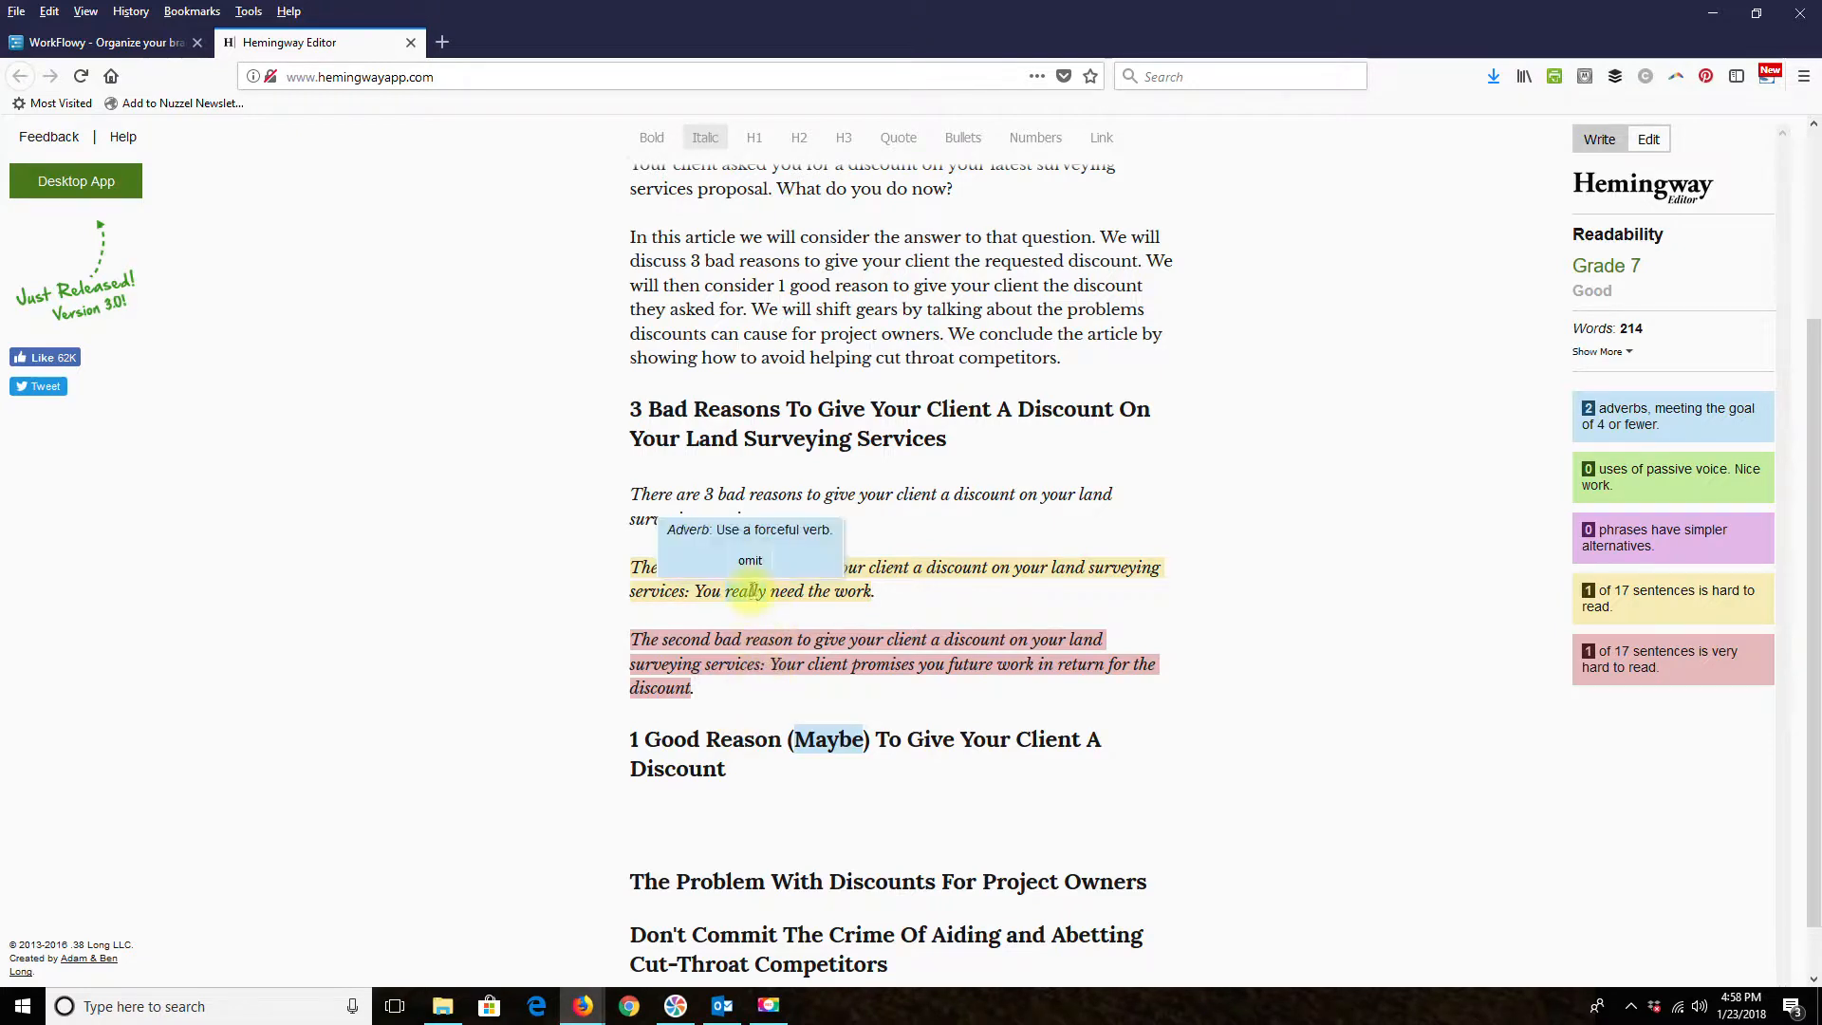
drag(690, 591, 615, 581)
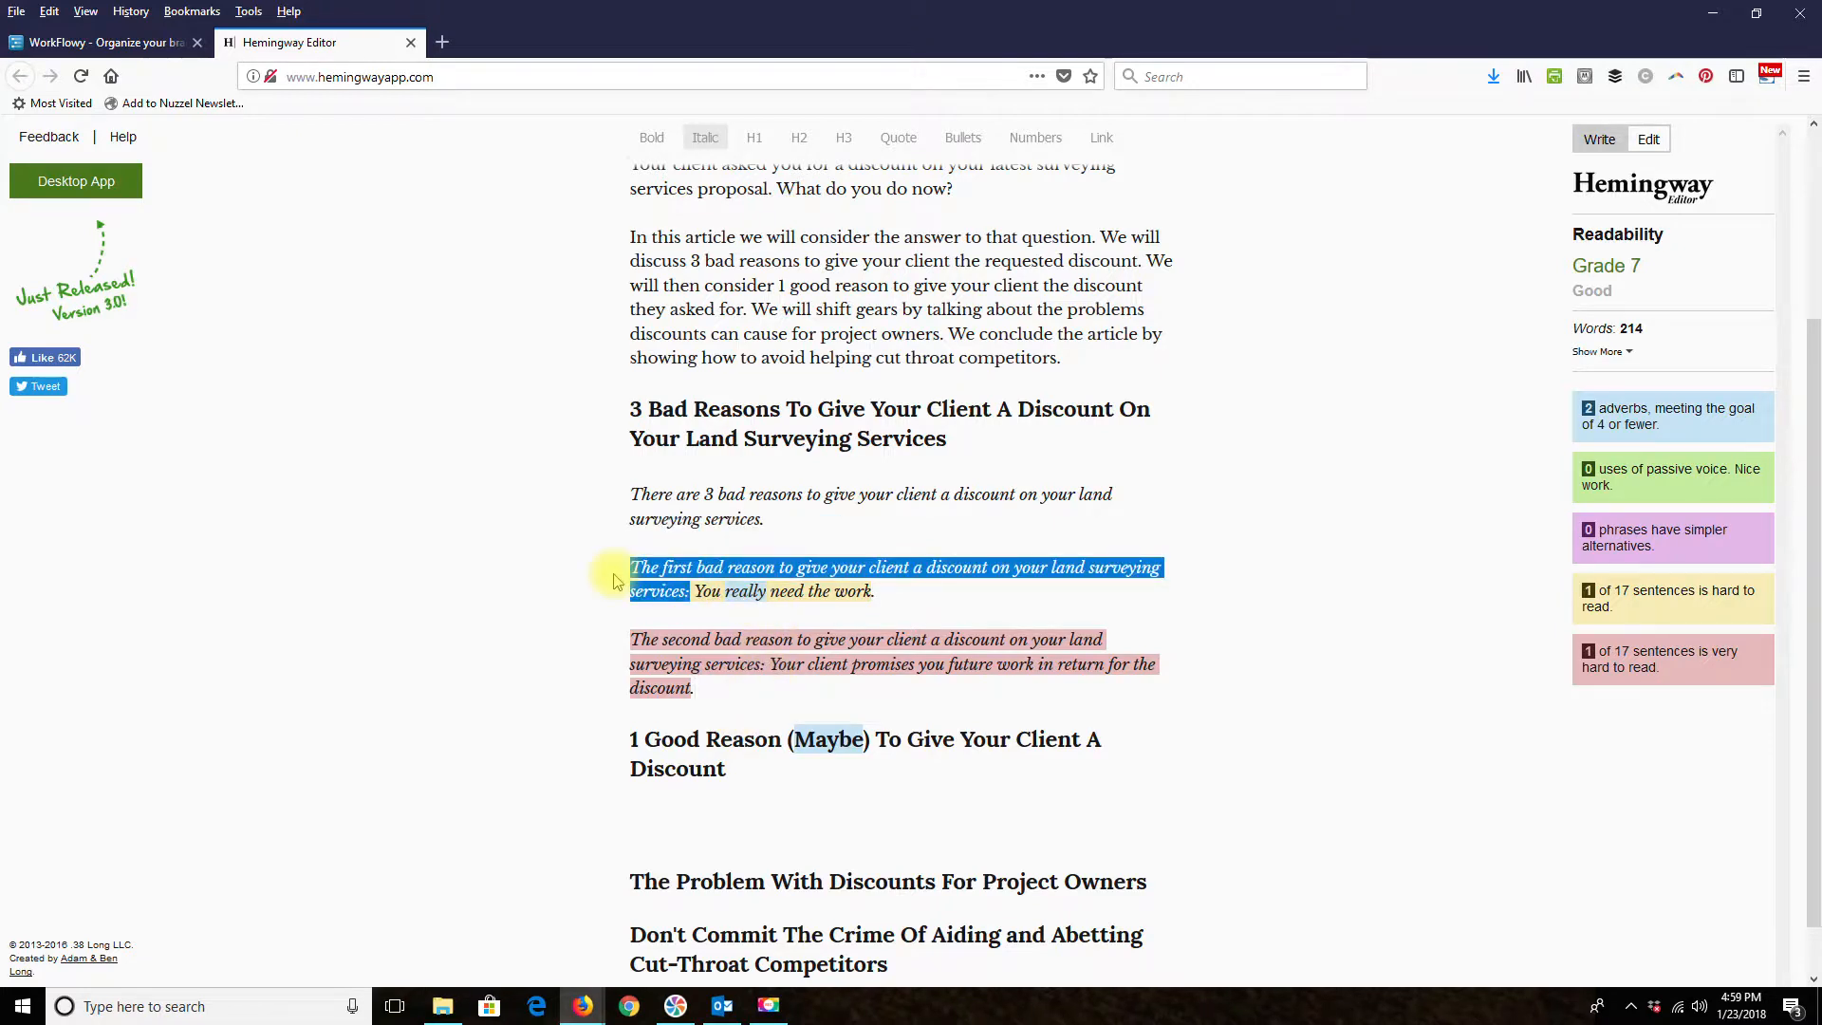
text(#1:)
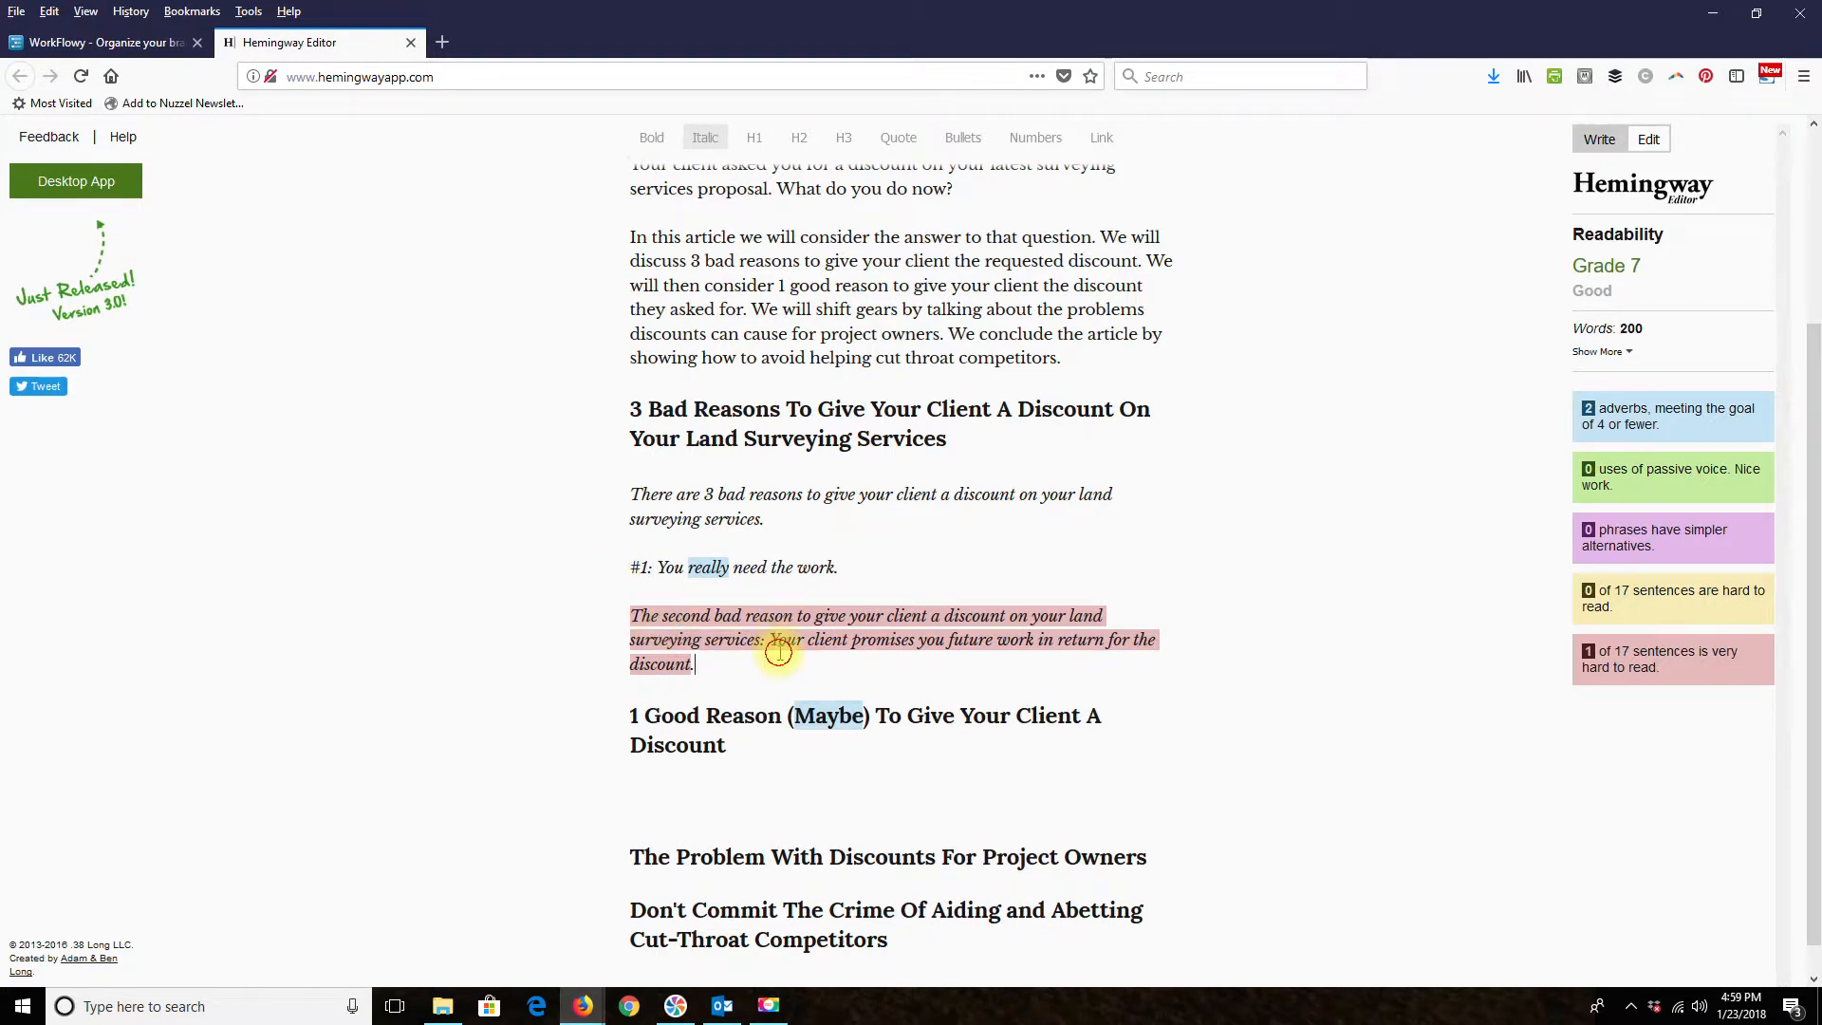
drag(767, 640, 601, 603)
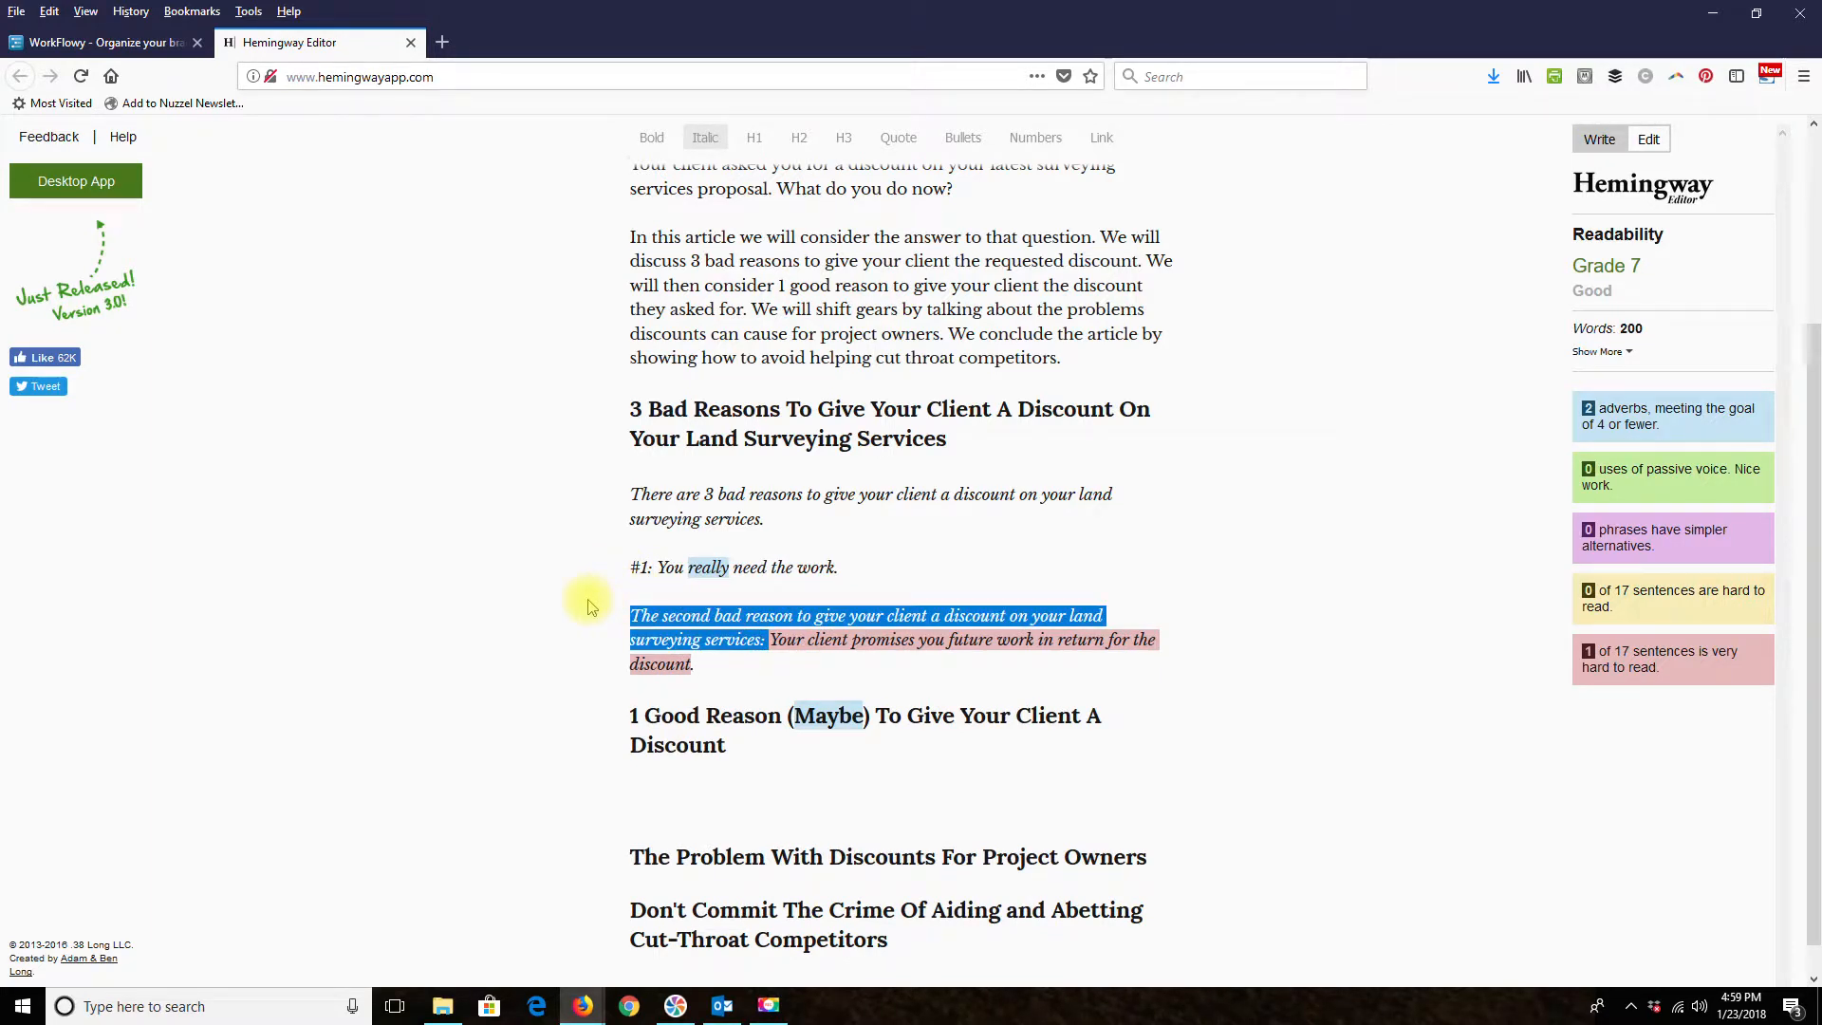
text(#2:)
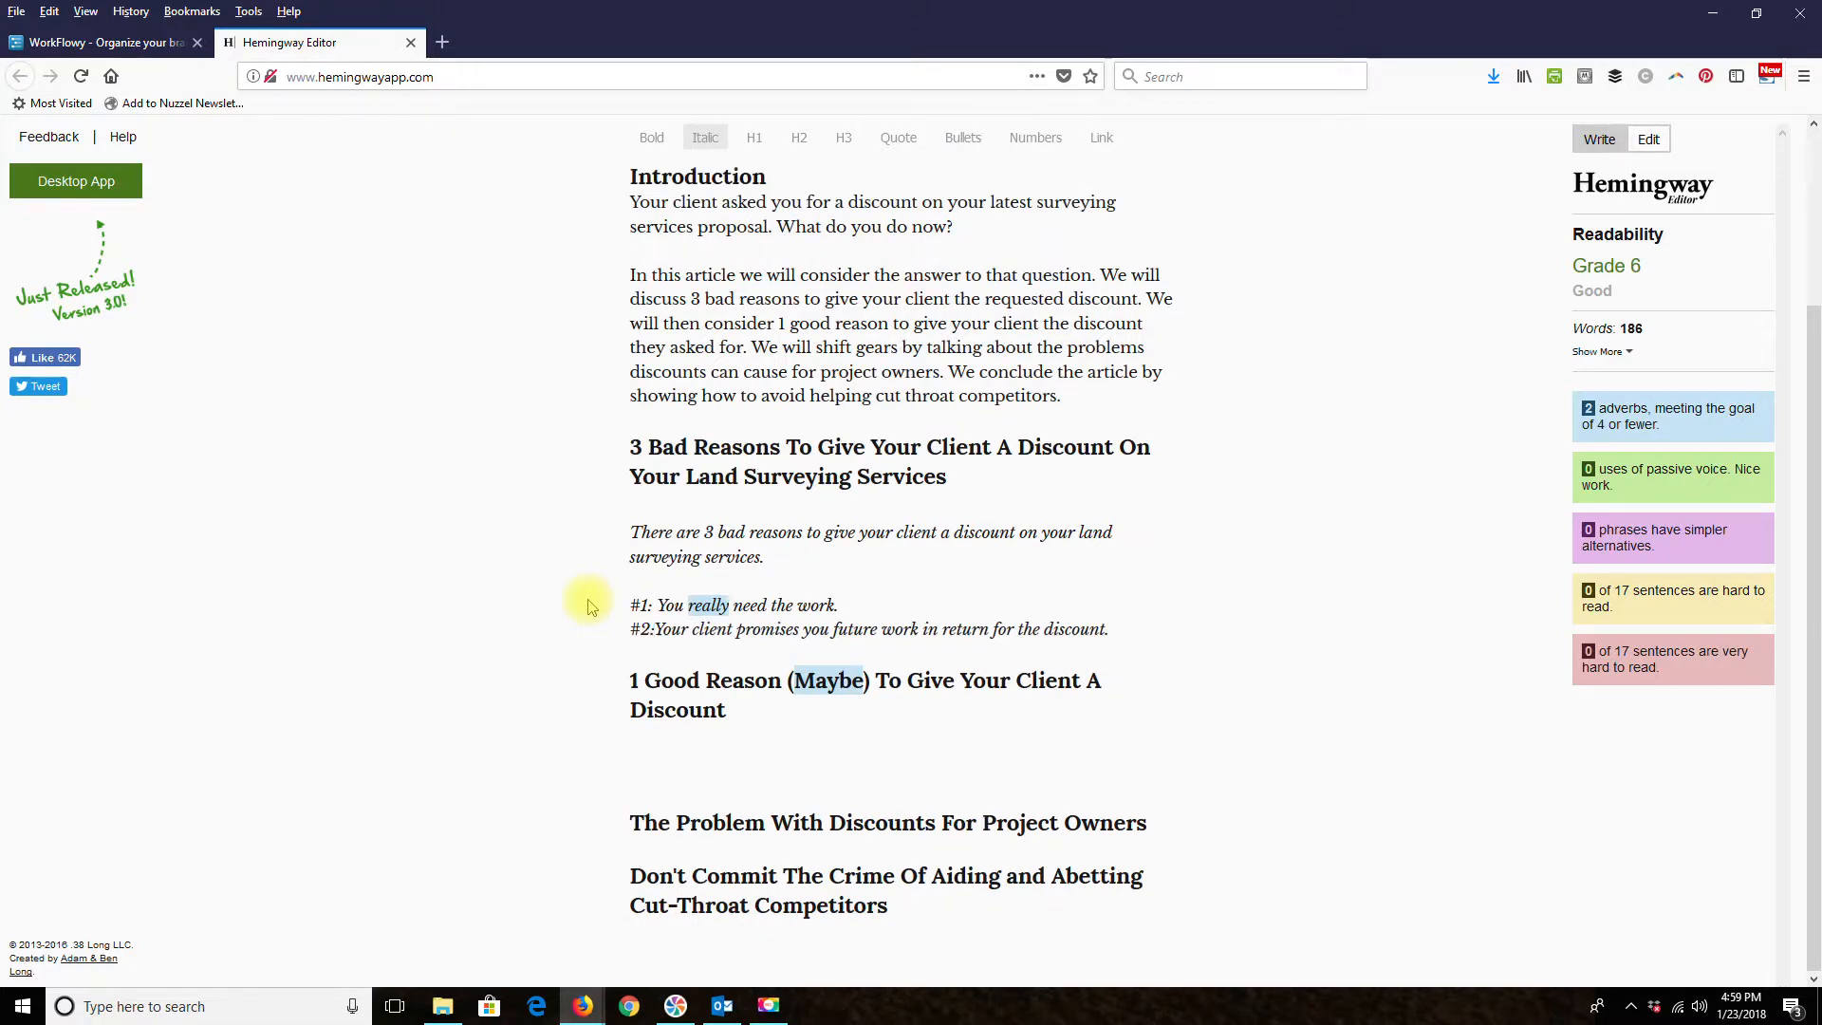
click(835, 605)
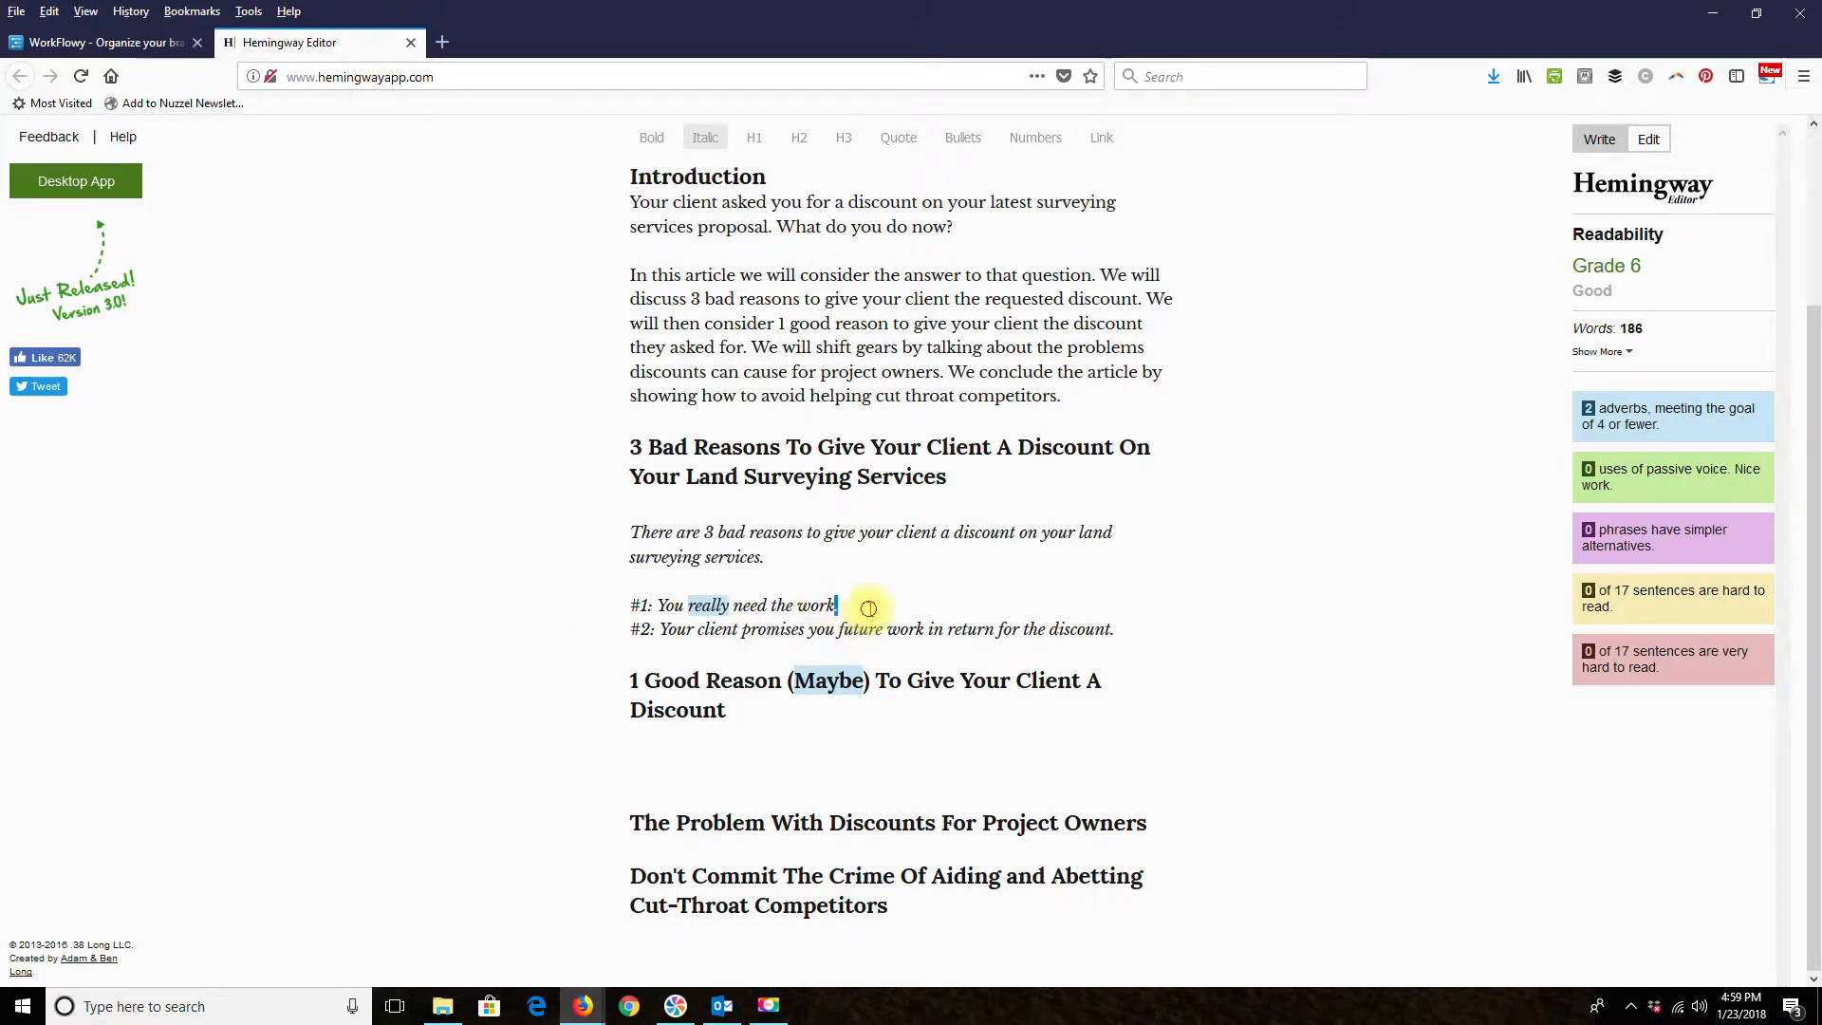
key(Return)
click(812, 771)
key(Return)
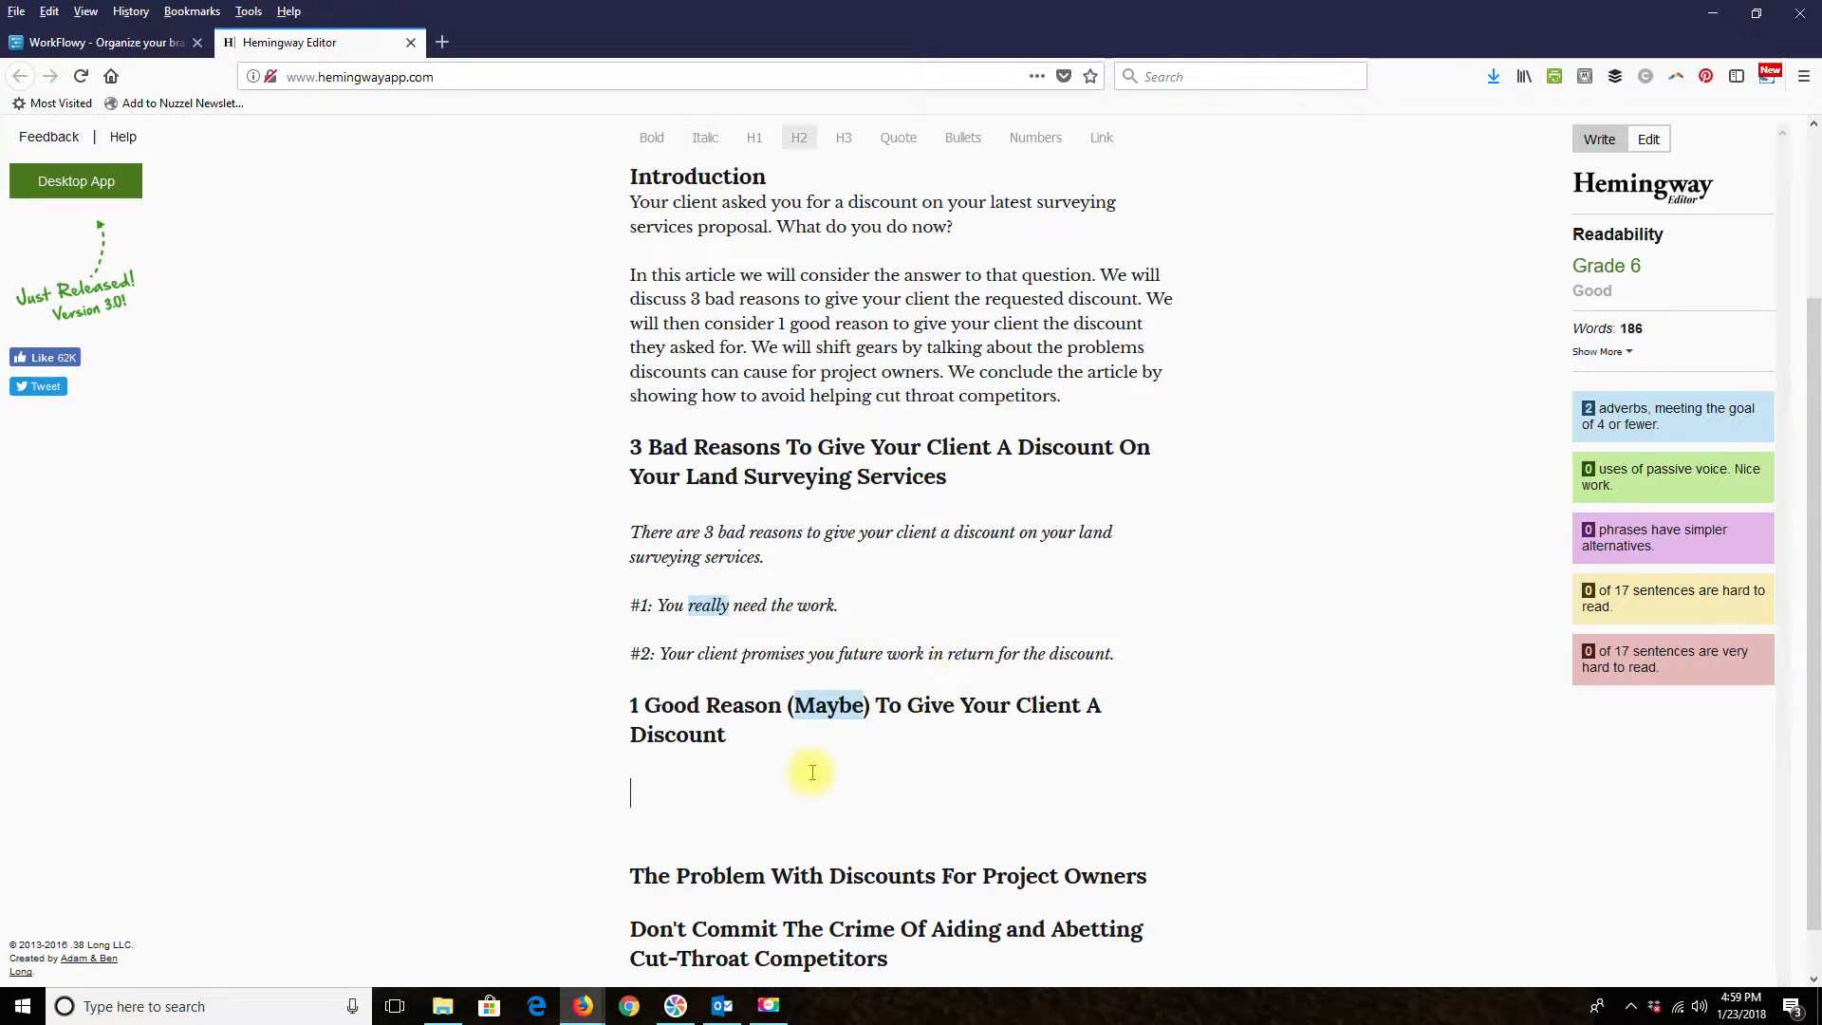
click(705, 139)
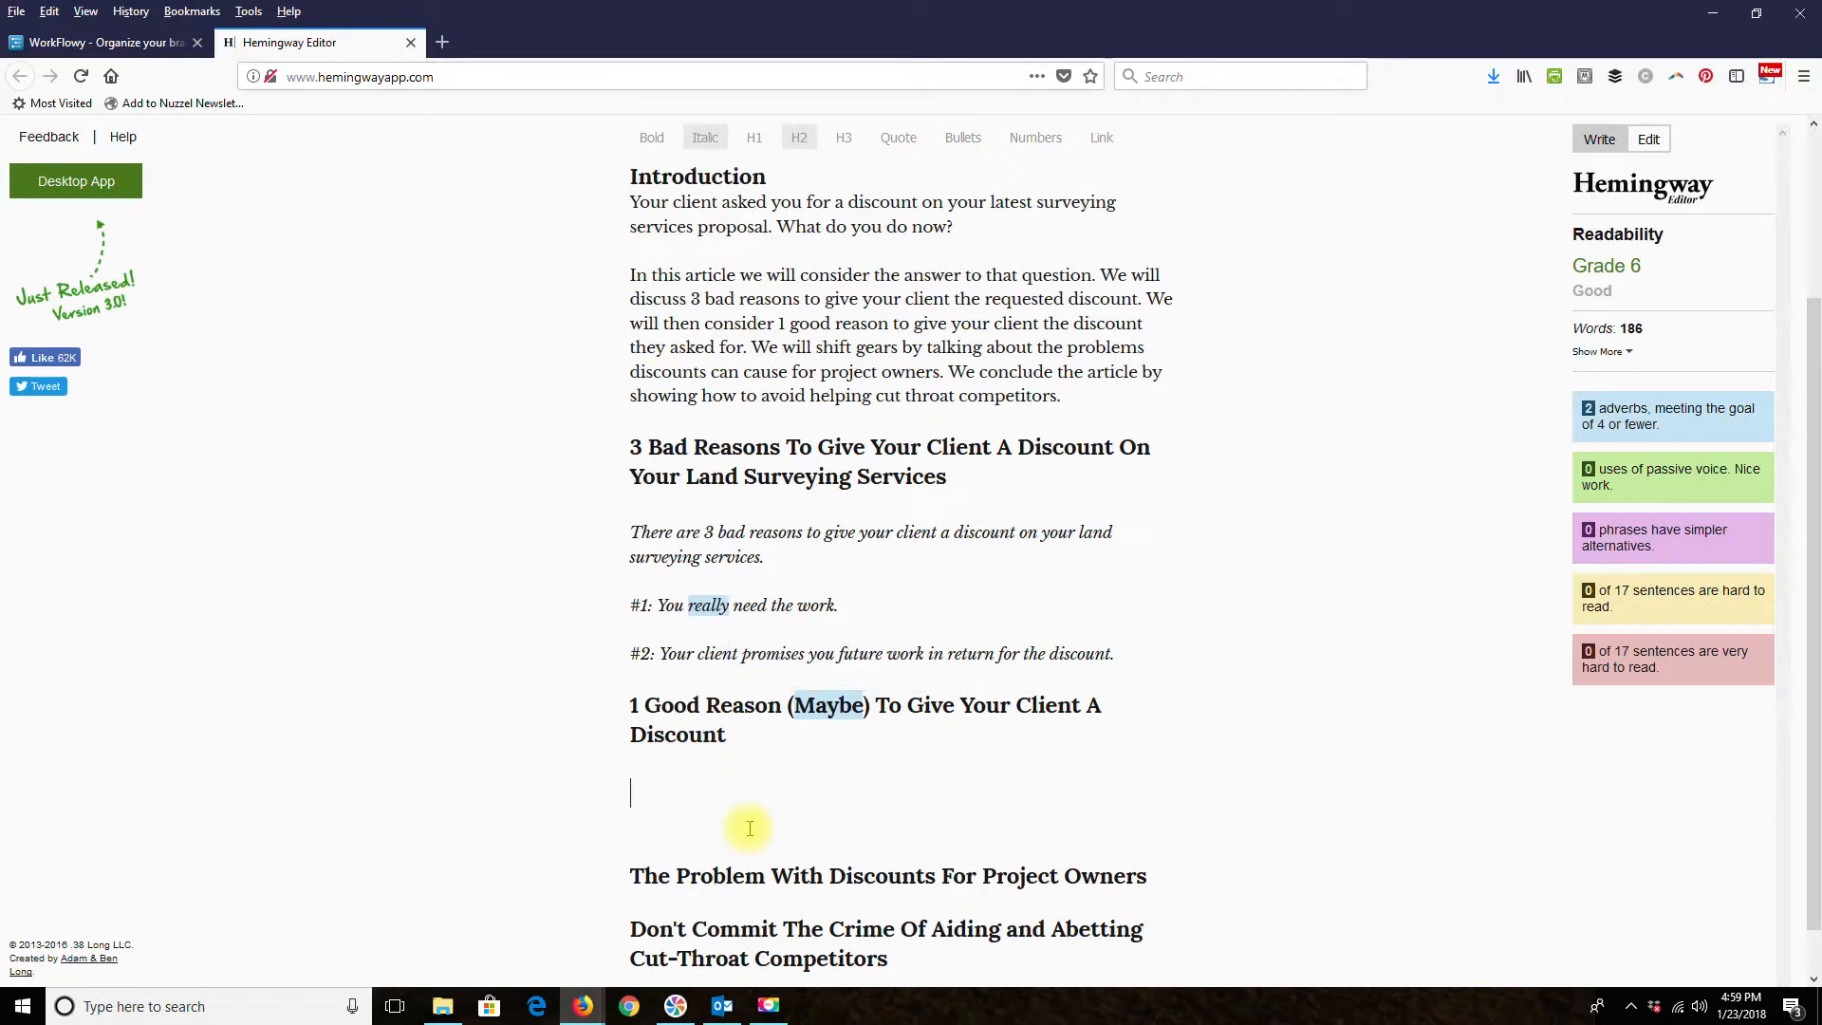
text(You)
key(BackSpace)
key(BackSpace)
key(BackSpace)
text(yOU)
key(BackSpace)
key(BackSpace)
key(BackSpace)
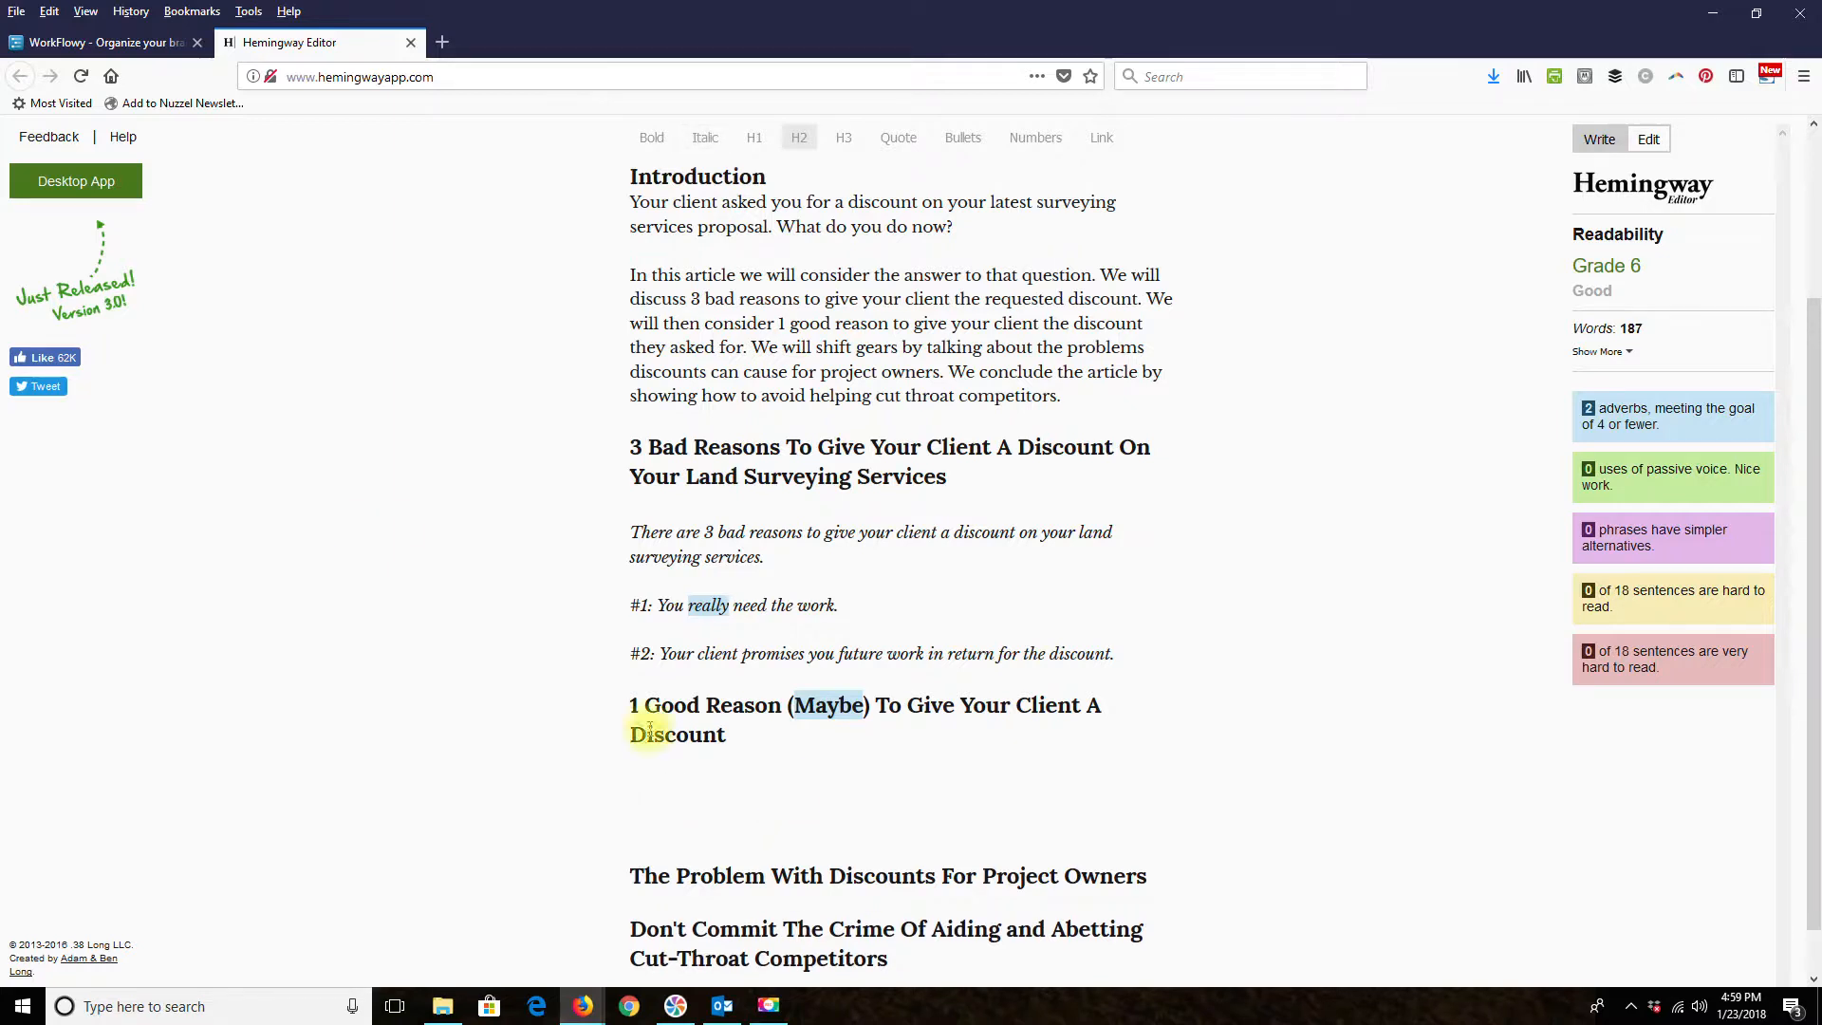
- Below the "1 Good Reason" heading, add in italics "You have a unique competitive advantage that allows you to provide the discount." and remove the spare blank line beneath
click(704, 138)
click(689, 808)
click(707, 137)
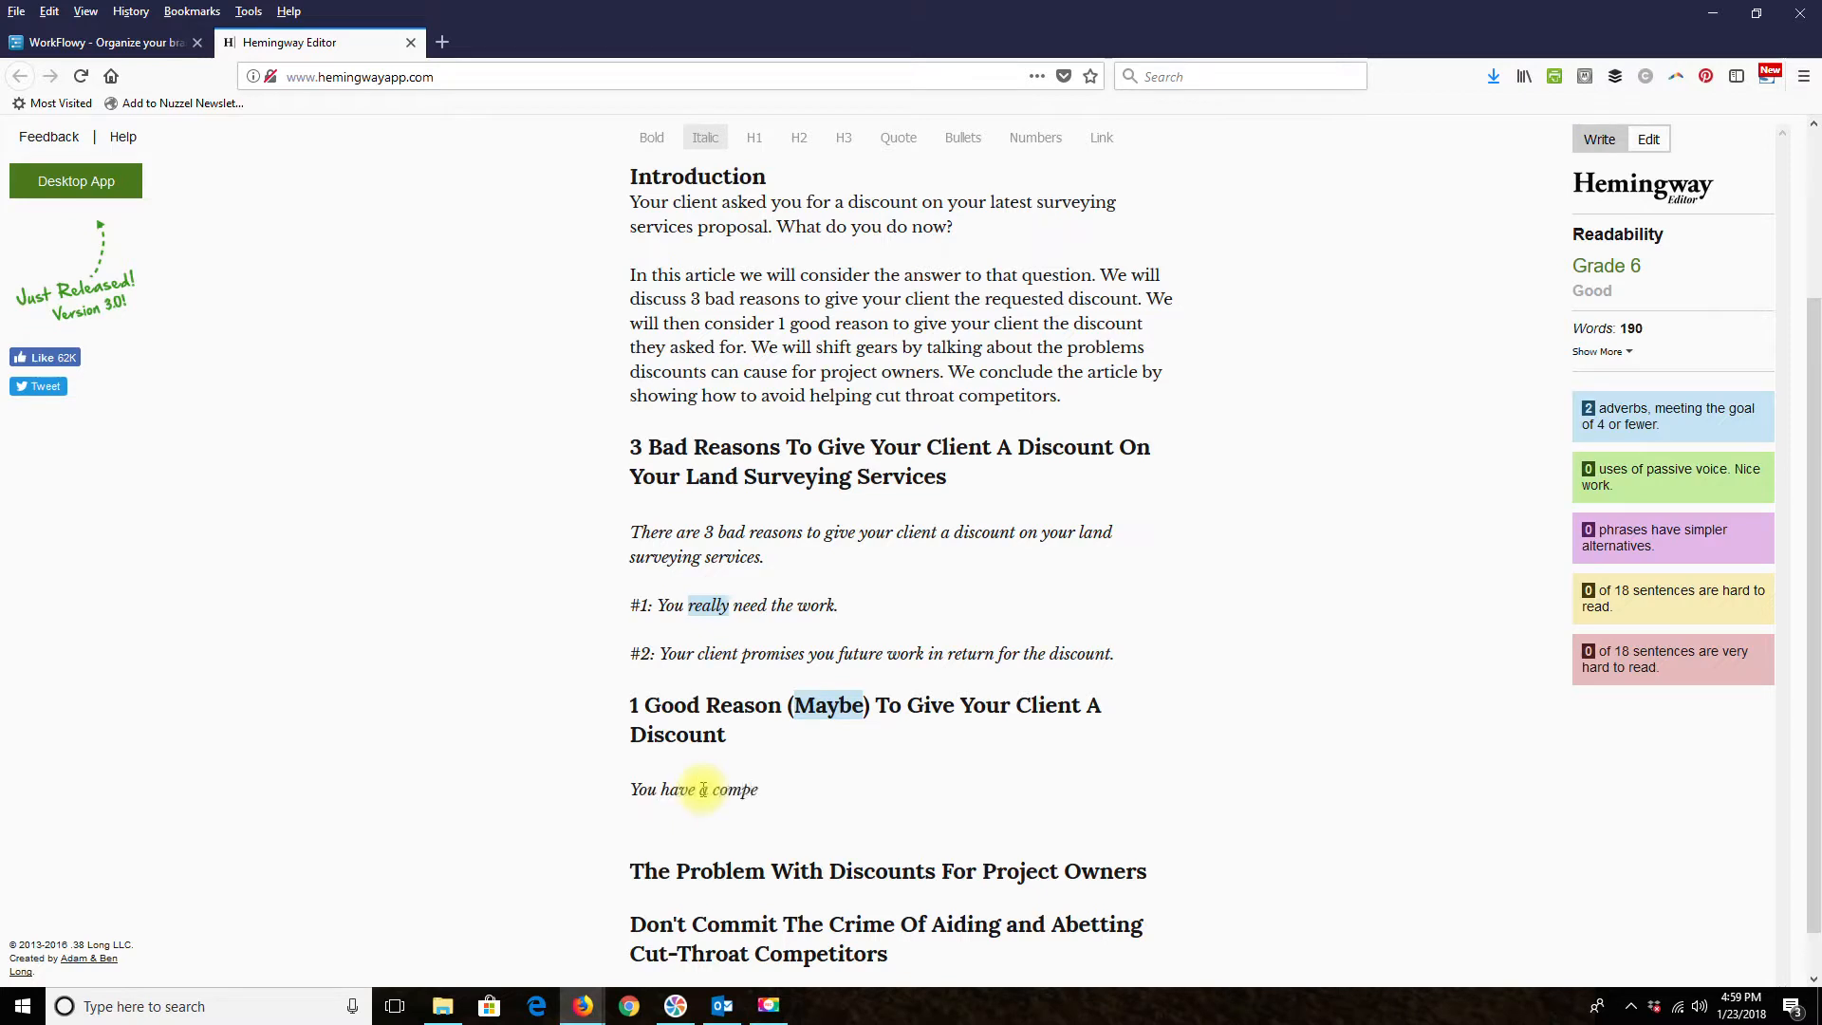
key(BackSpace)
key(BackSpace)
key(BackSpace)
key(BackSpace)
key(BackSpace)
key(BackSpace)
key(BackSpace)
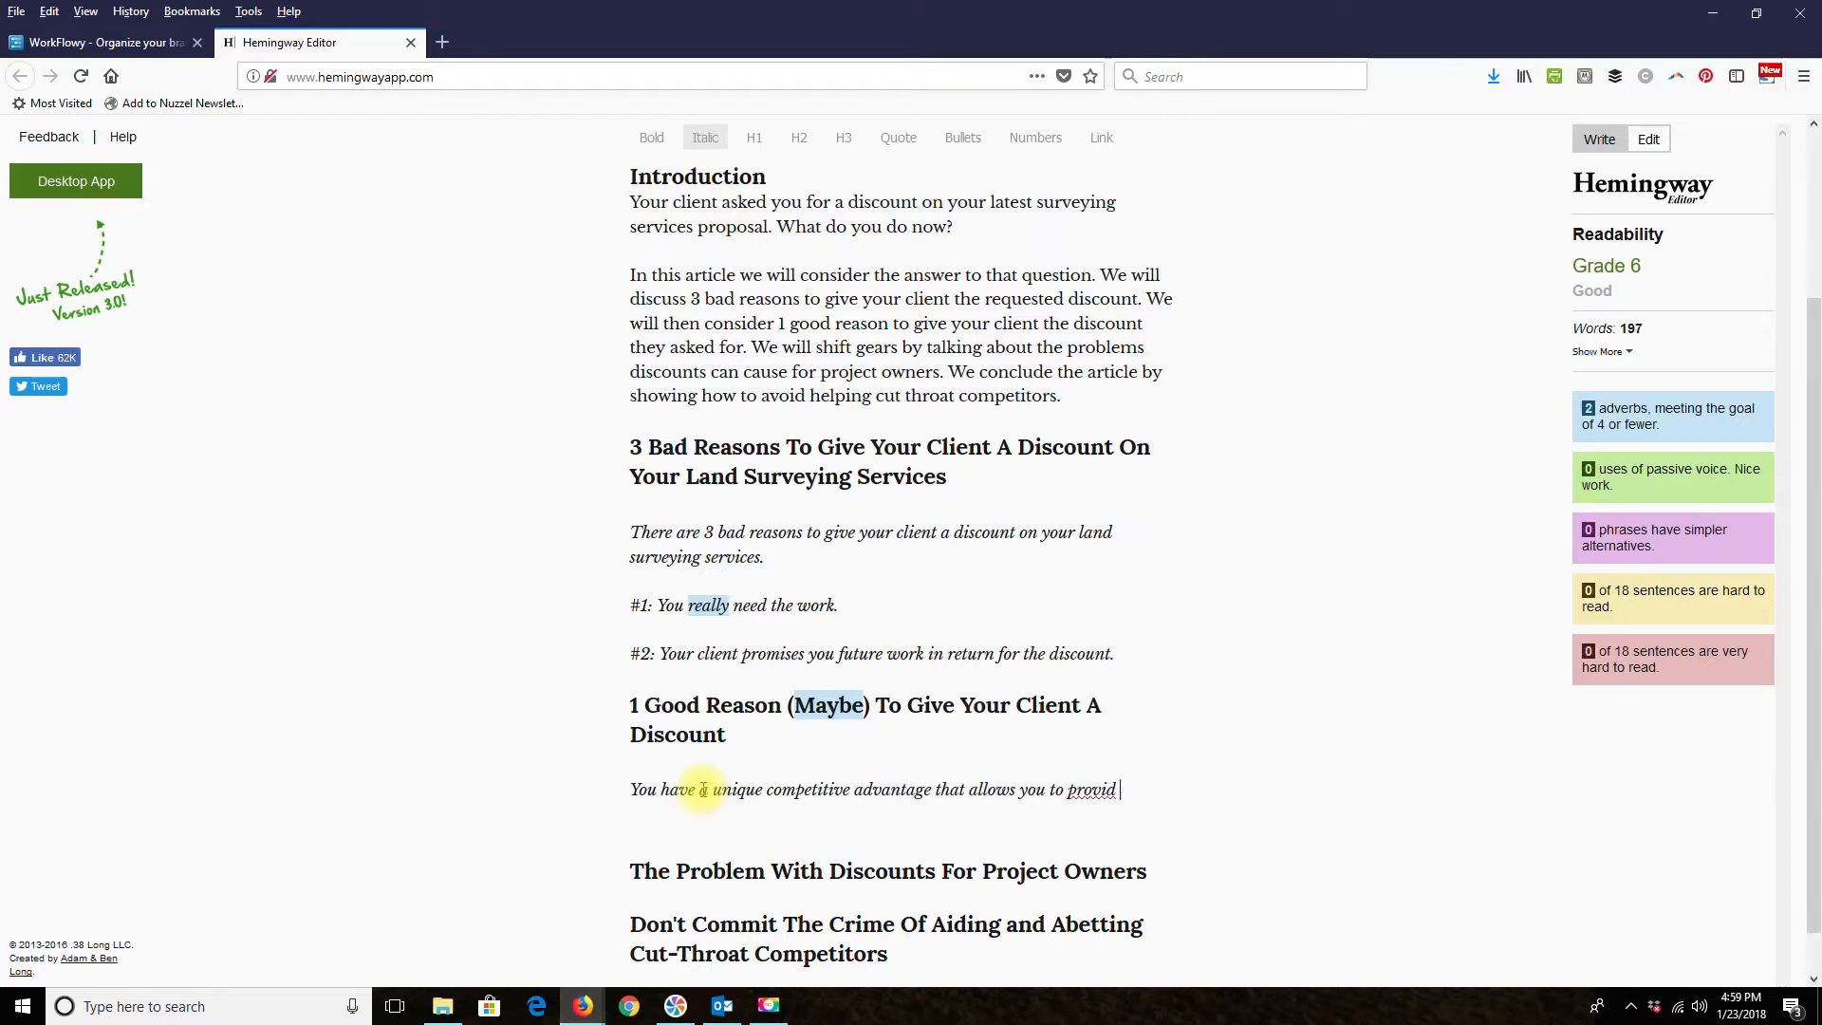
text(discount.)
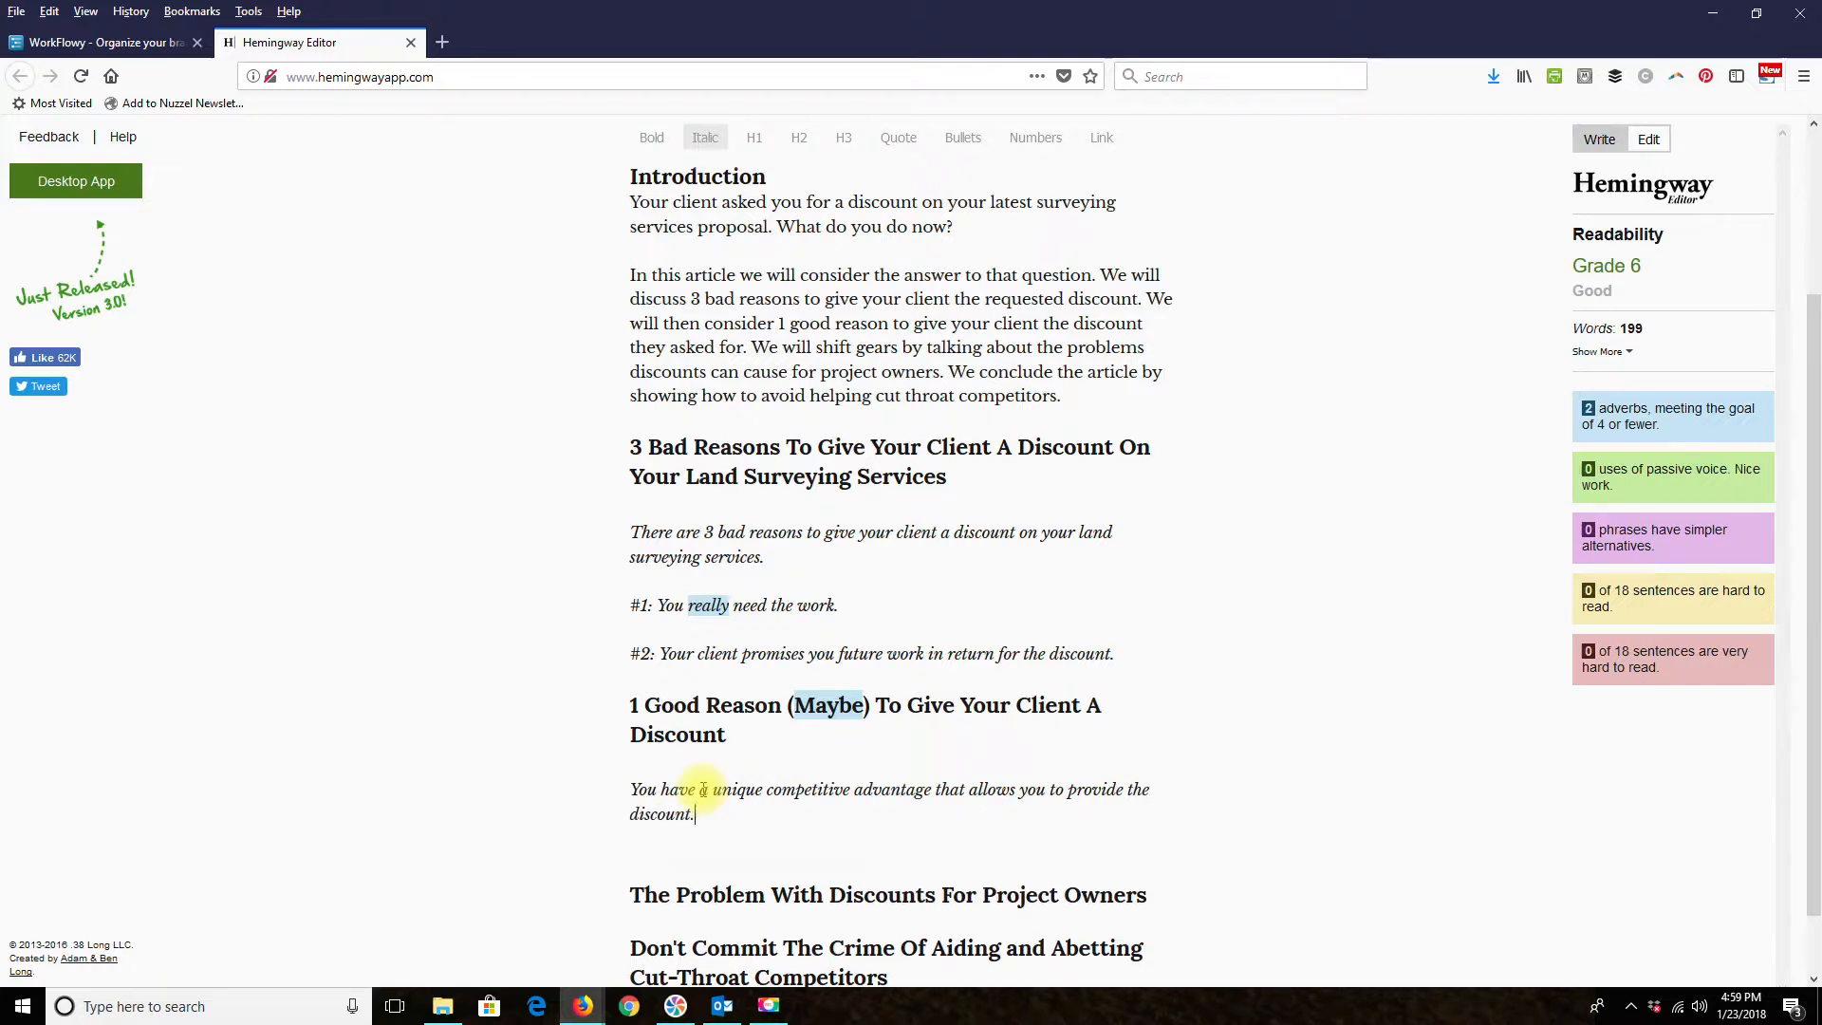
key(BackSpace)
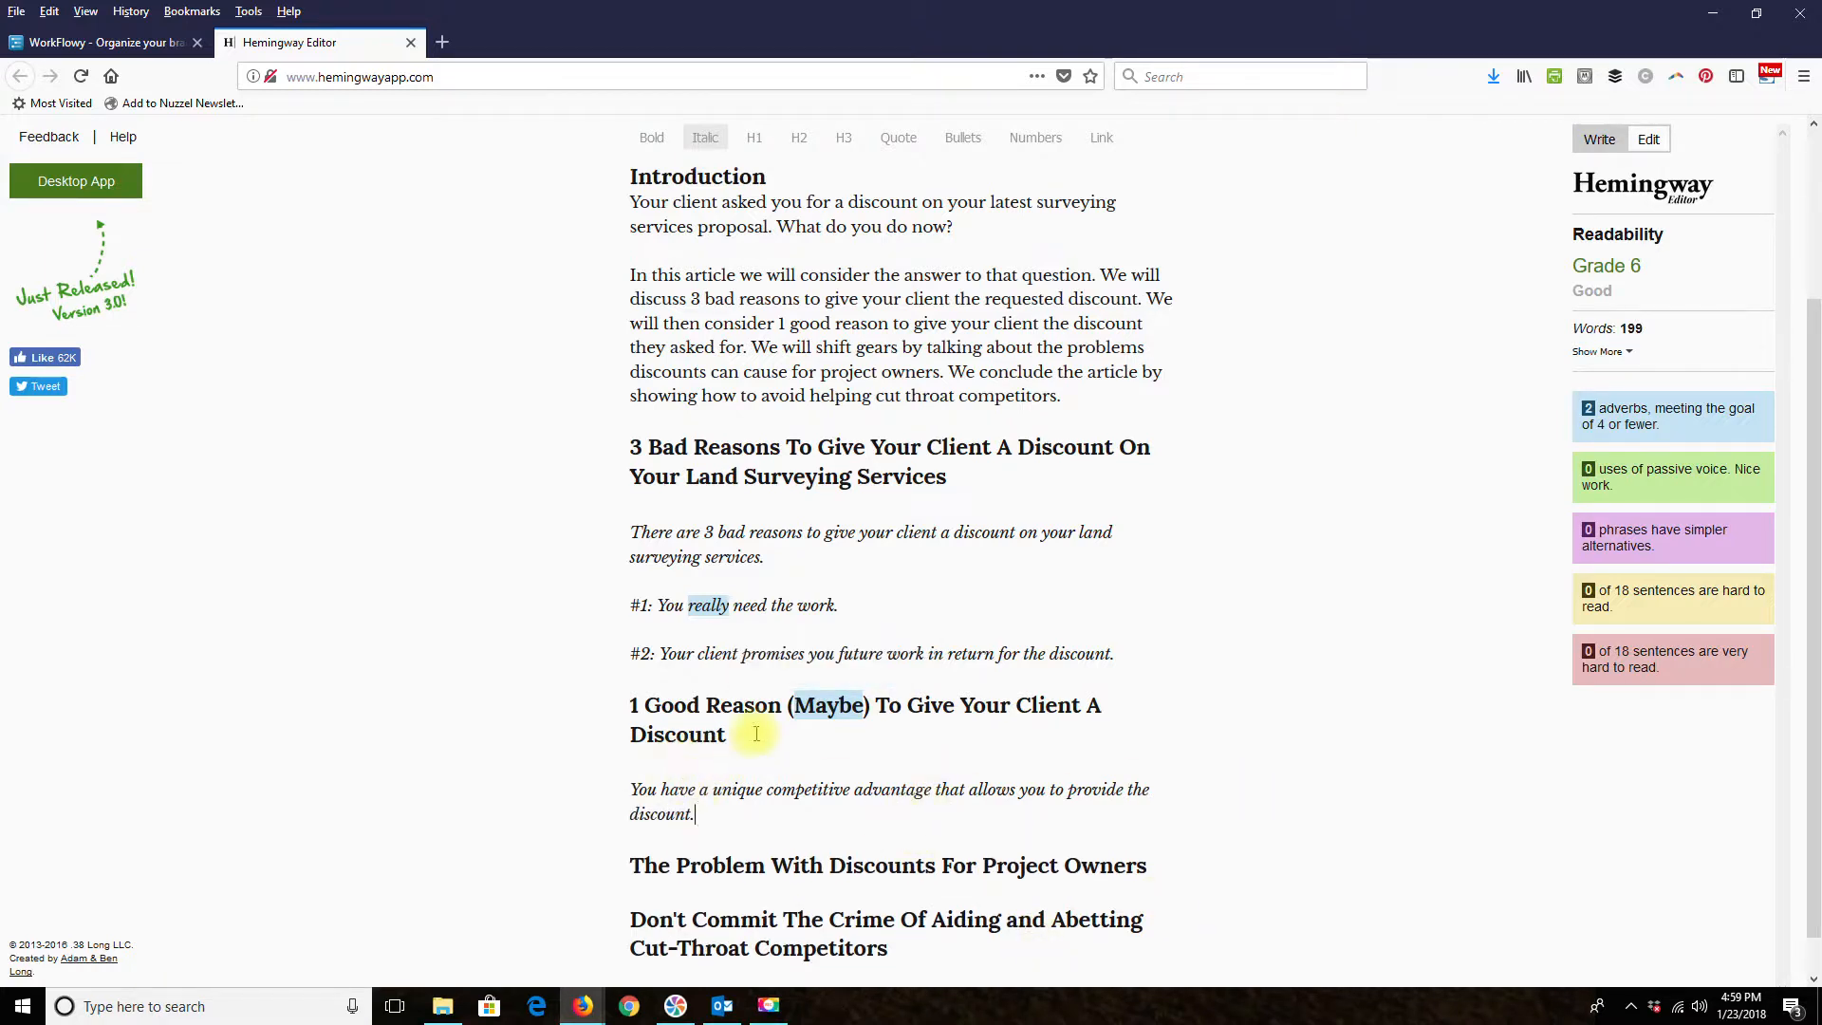
scroll(847, 710, up, 2)
scroll(877, 607, down, 3)
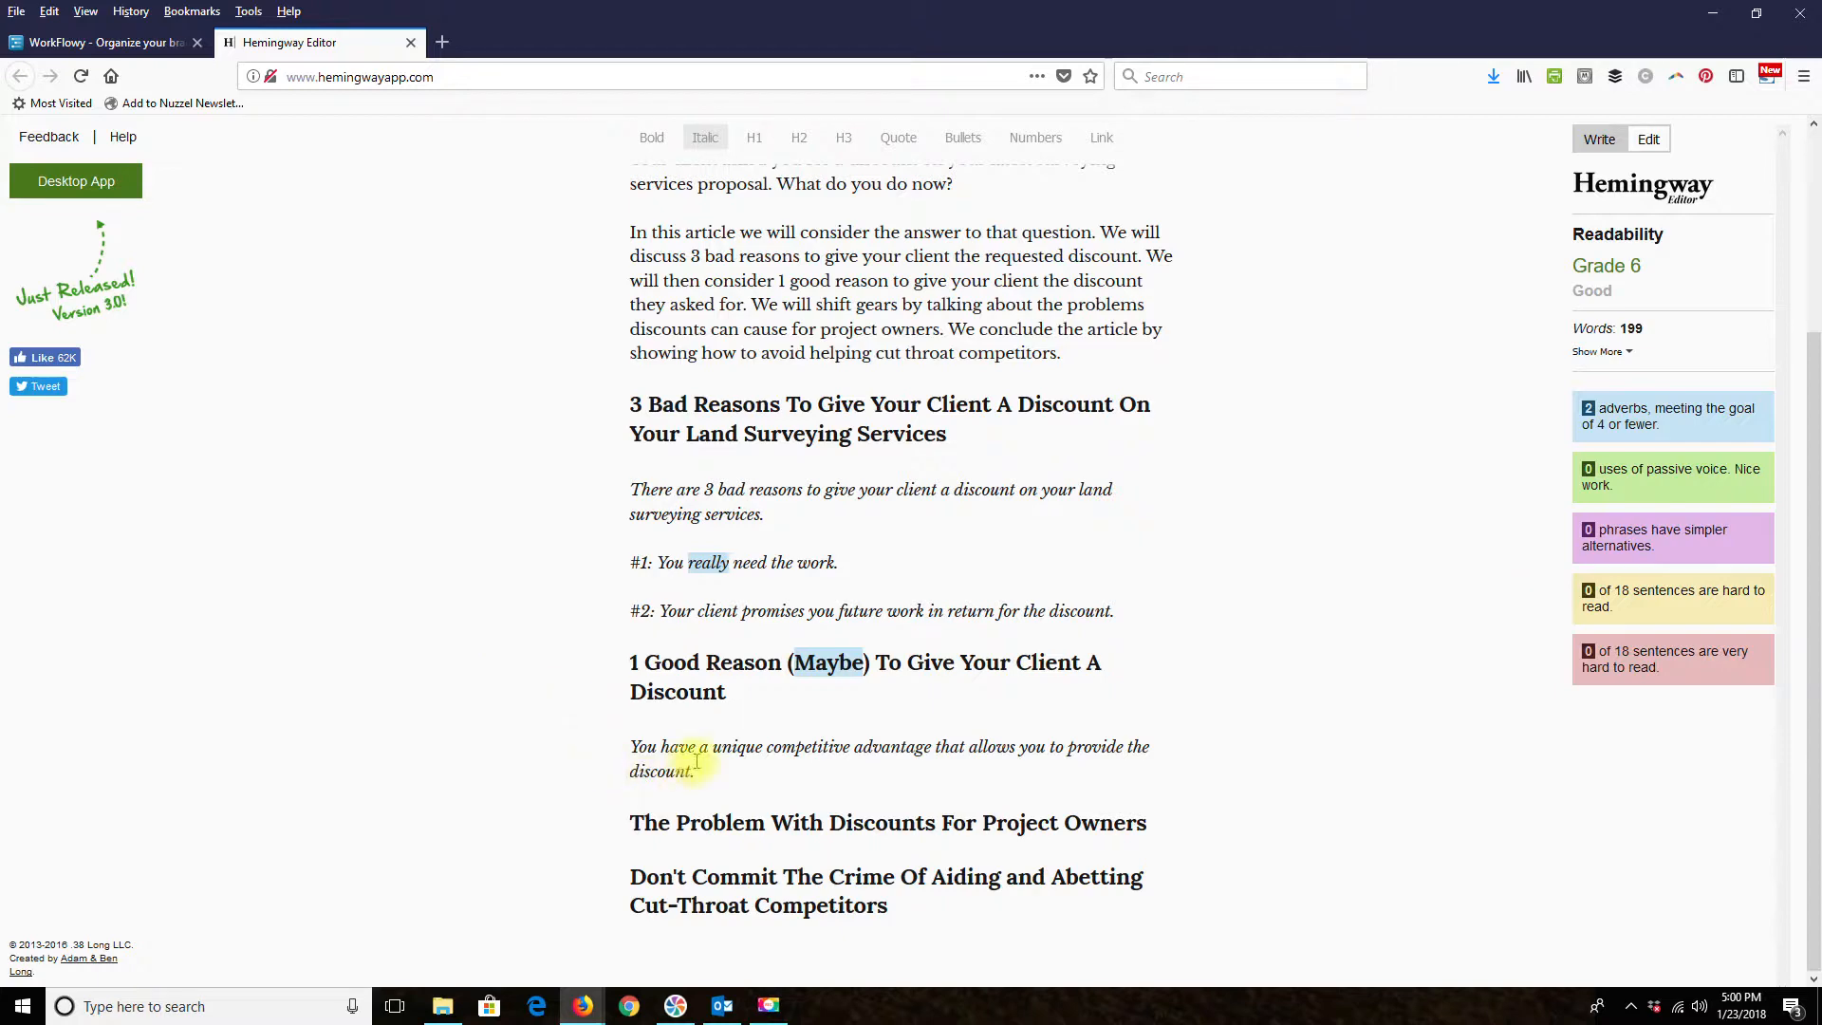
scroll(936, 809, up, 3)
scroll(934, 802, down, 1)
scroll(936, 801, down, 3)
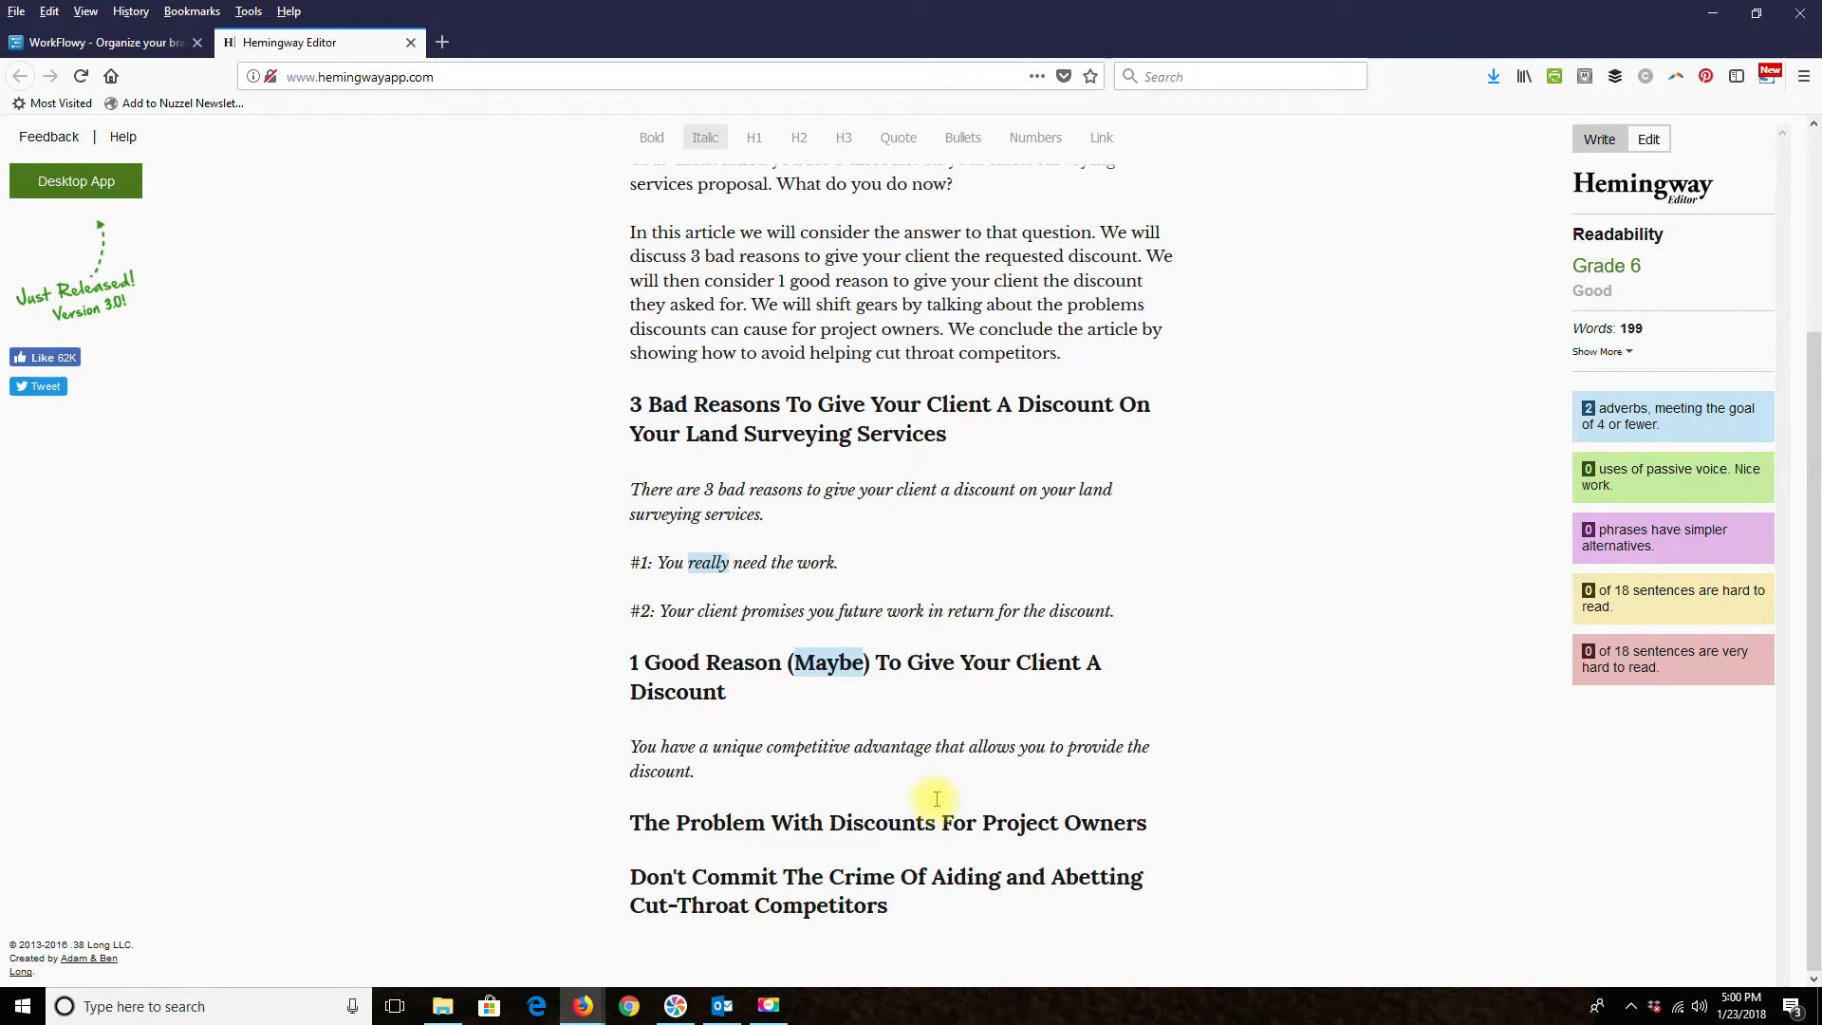
- Review the whole article from title to last heading, checking the text against its readability highlights and sentence-difficulty feedback
scroll(1105, 441, up, 5)
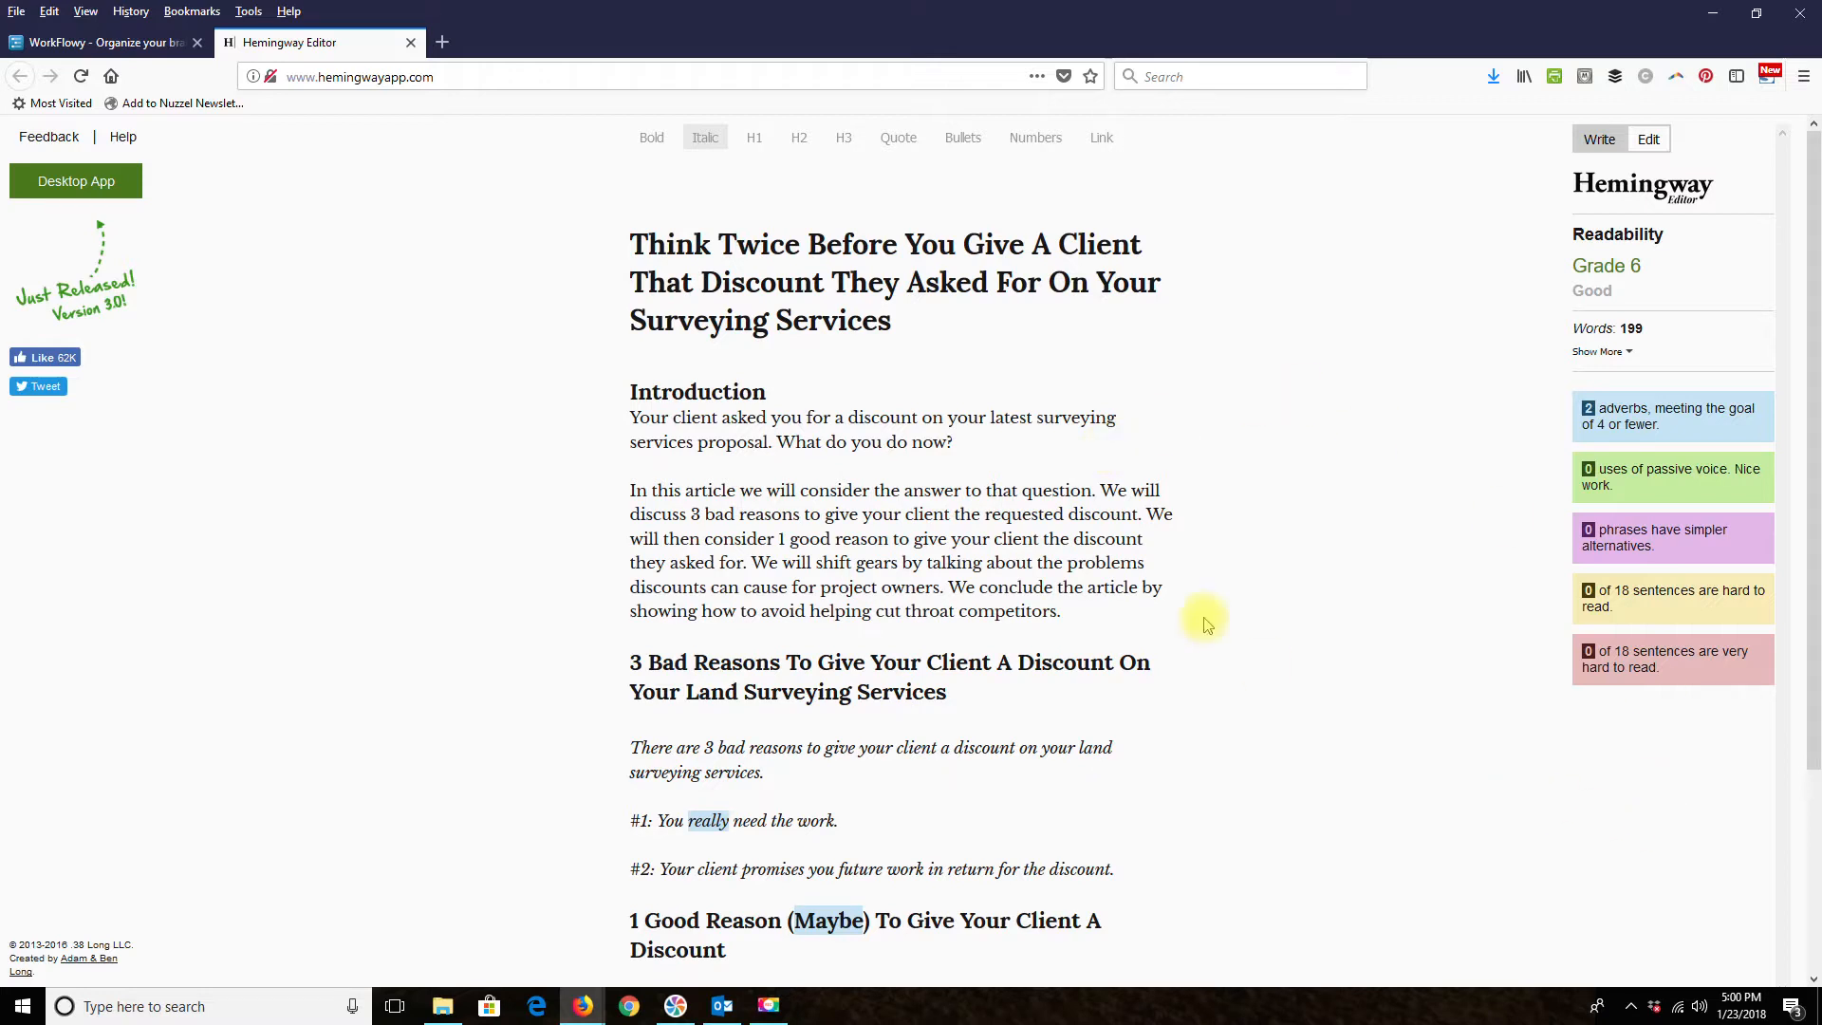
scroll(1329, 561, down, 5)
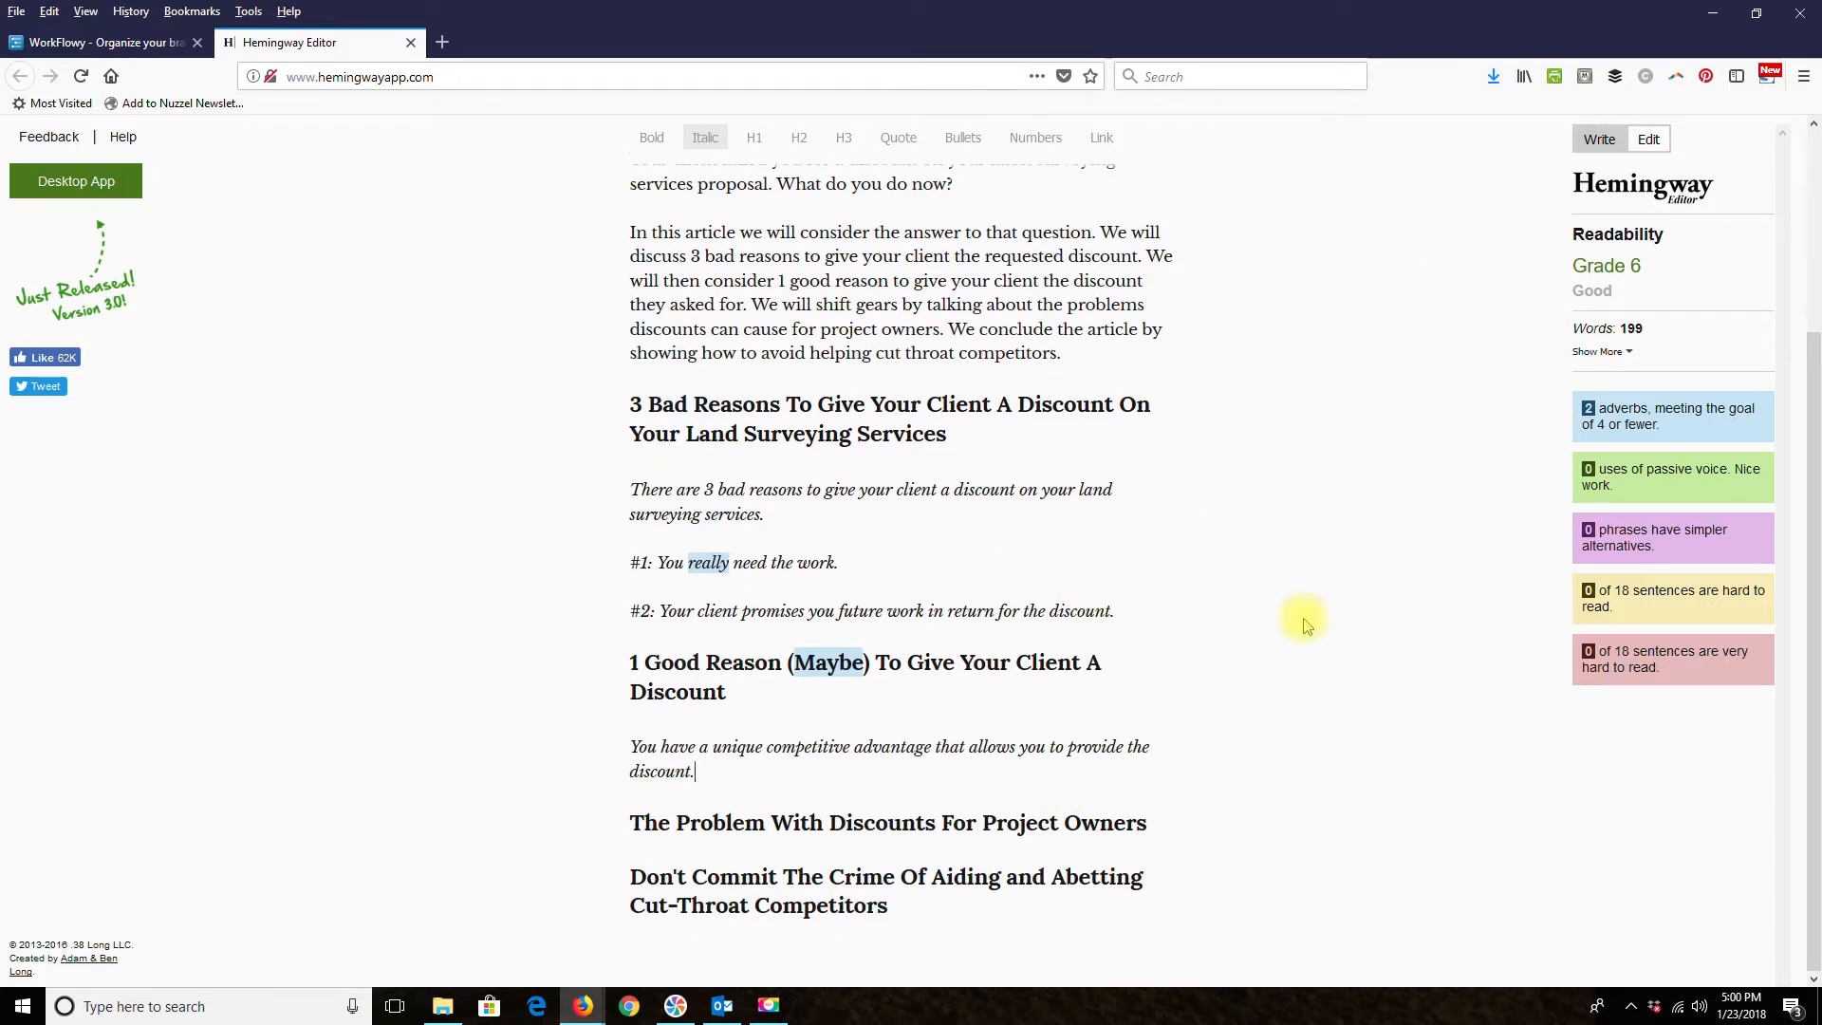
scroll(1215, 488, up, 4)
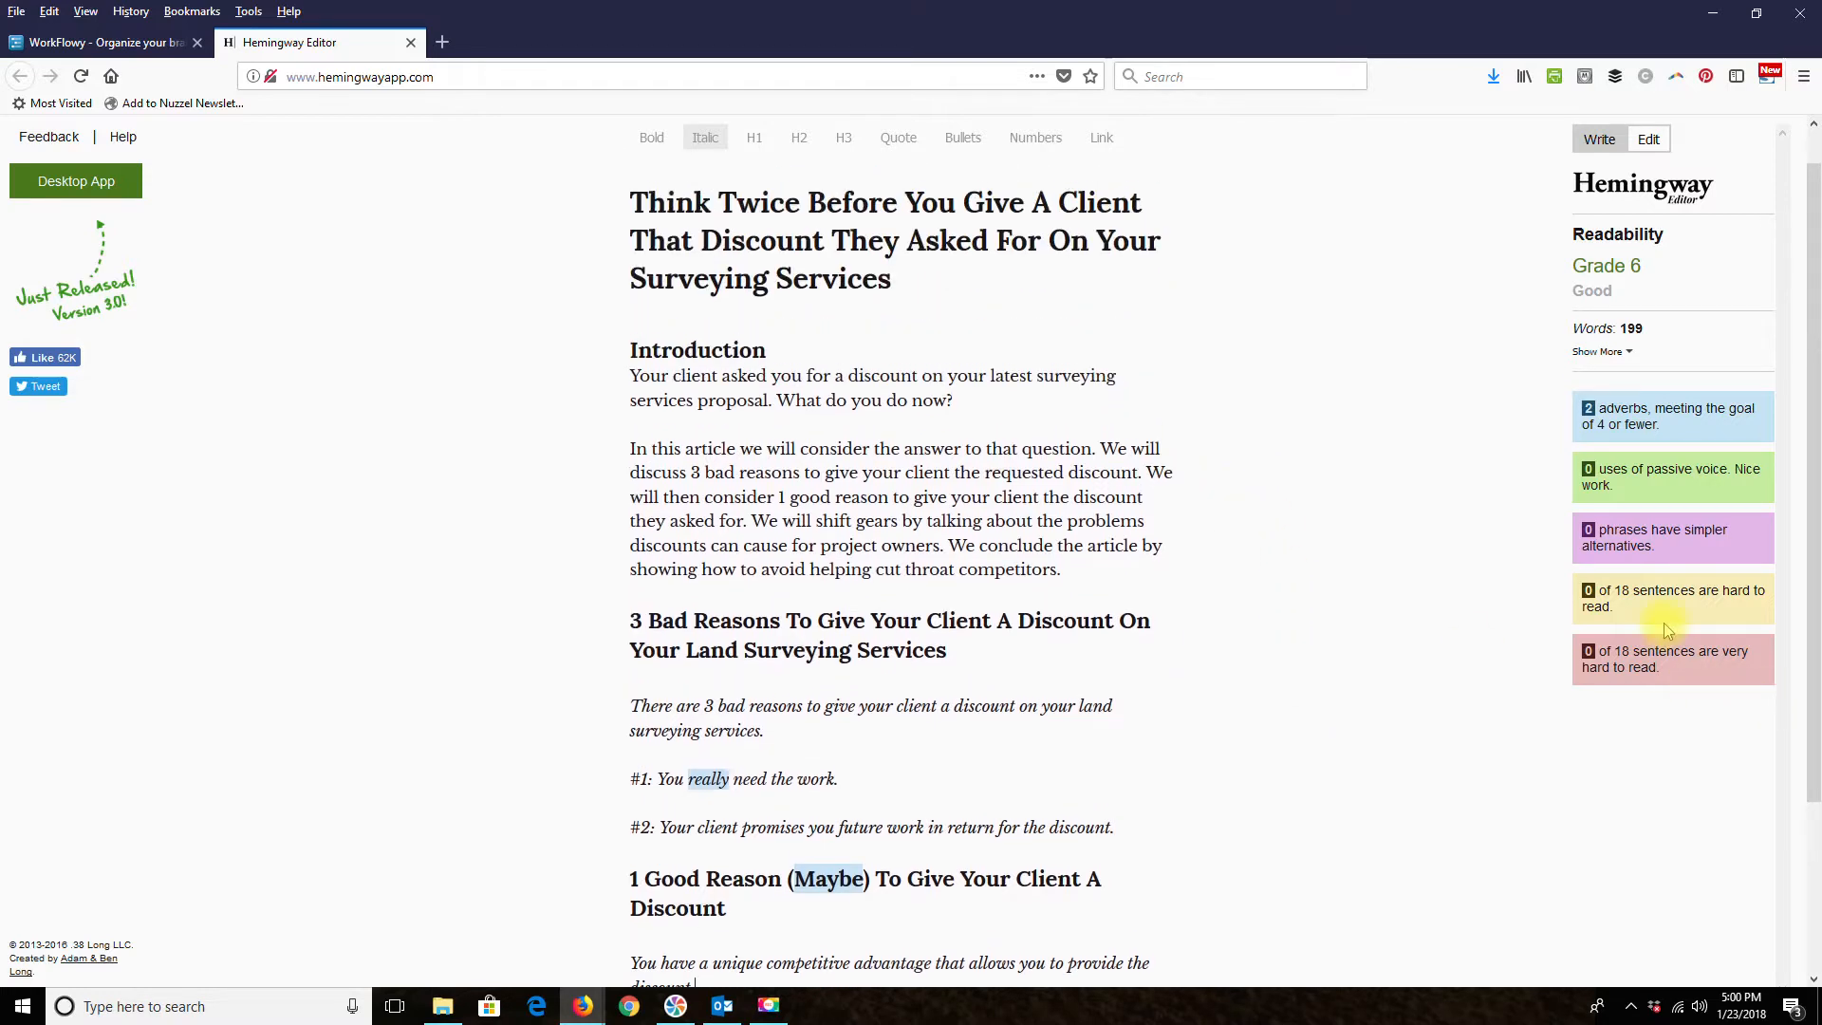
scroll(1028, 618, down, 4)
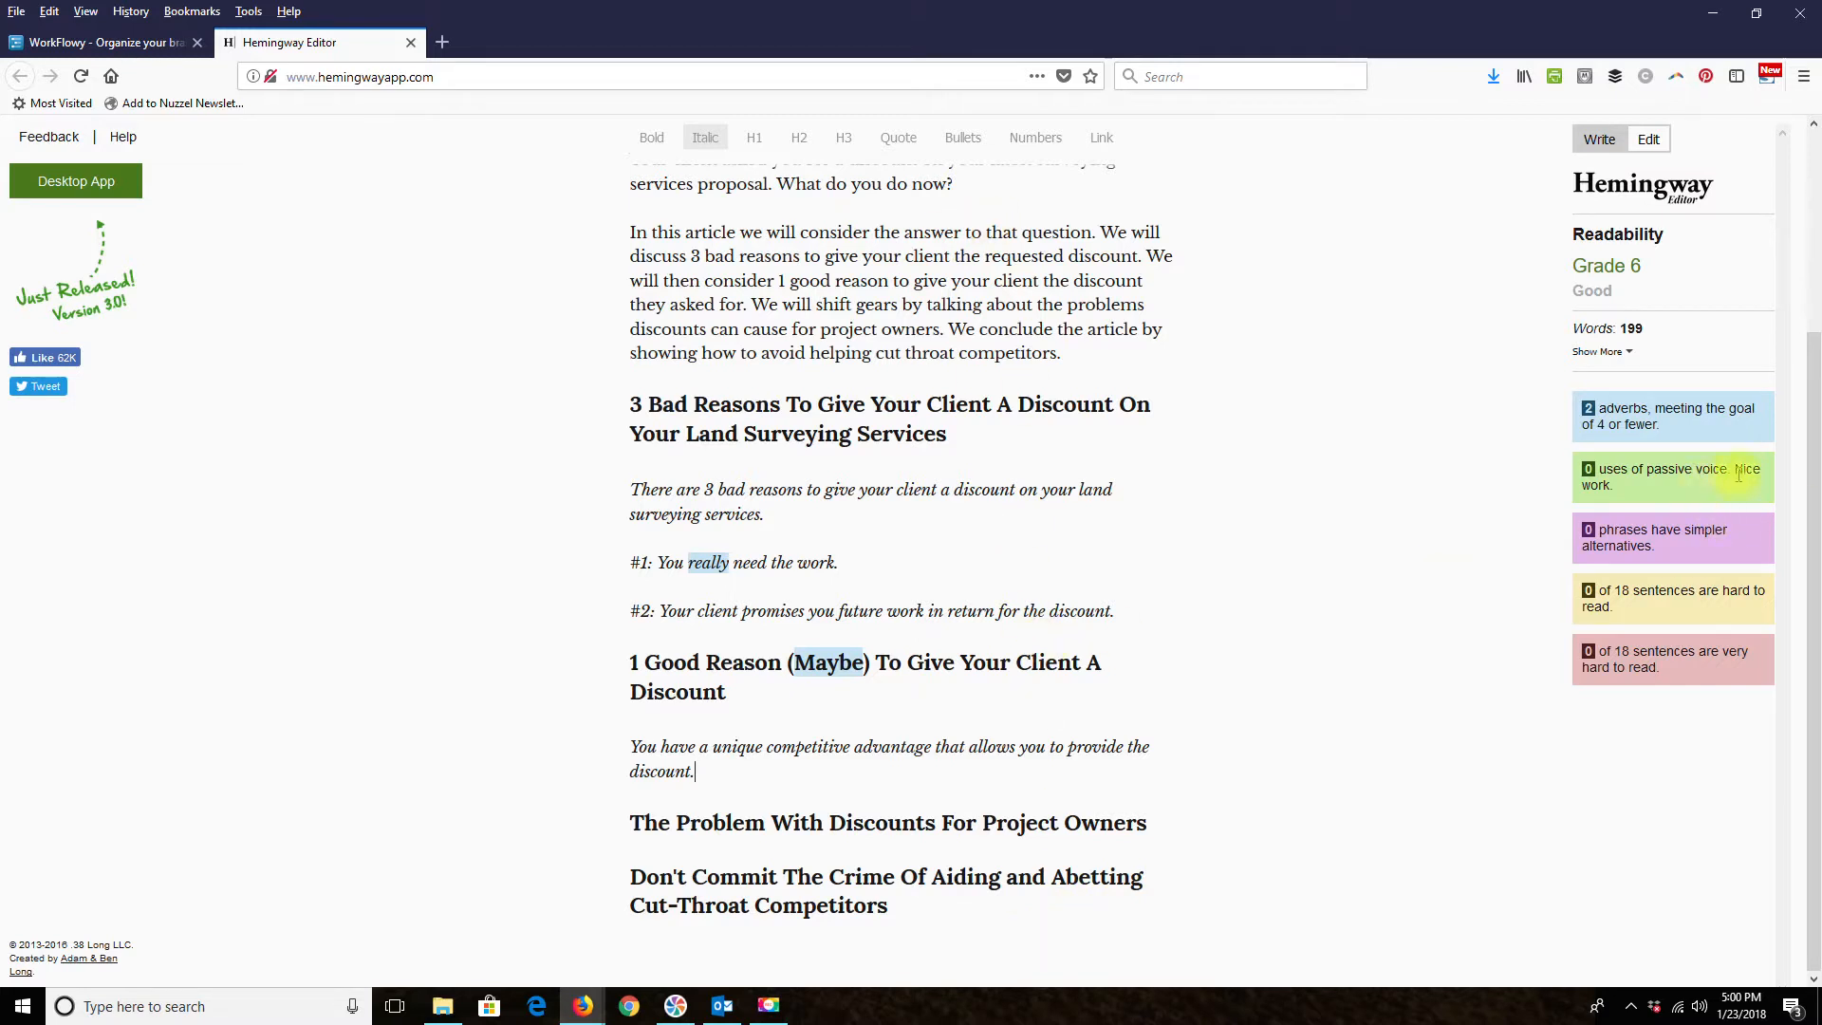
scroll(1286, 552, up, 3)
scroll(1290, 552, down, 3)
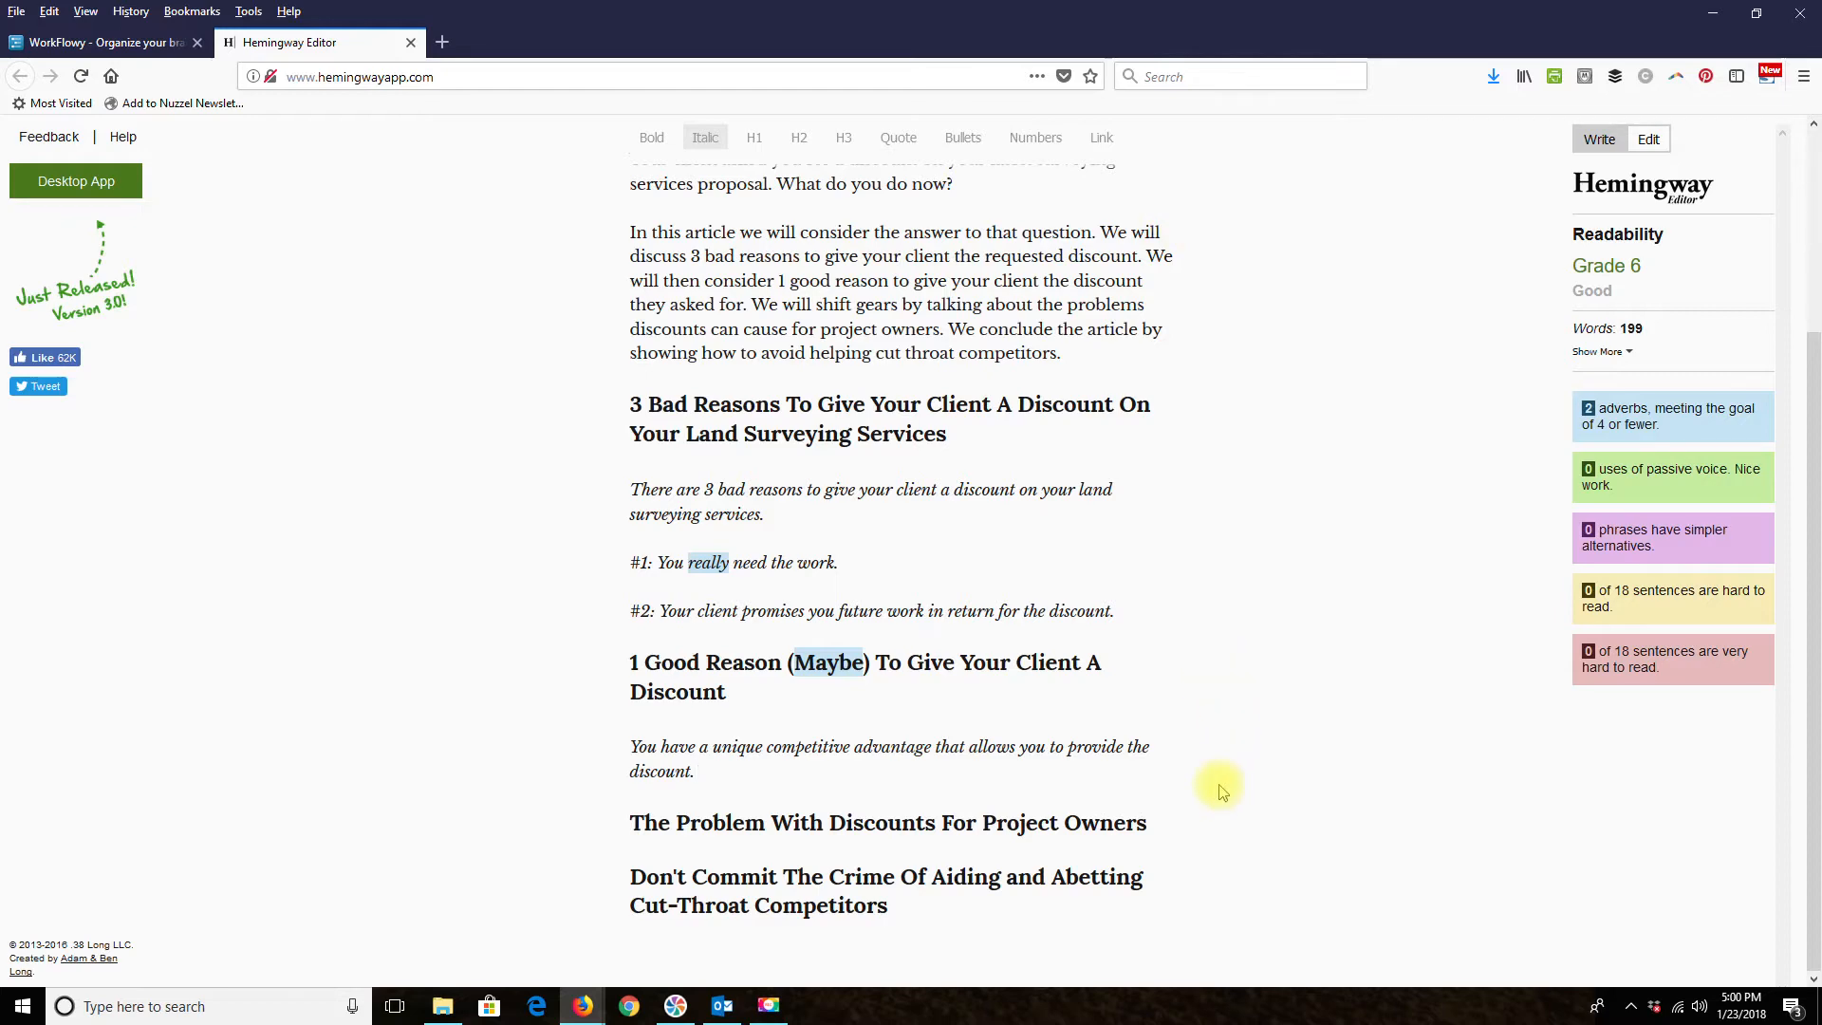
scroll(1220, 760, up, 3)
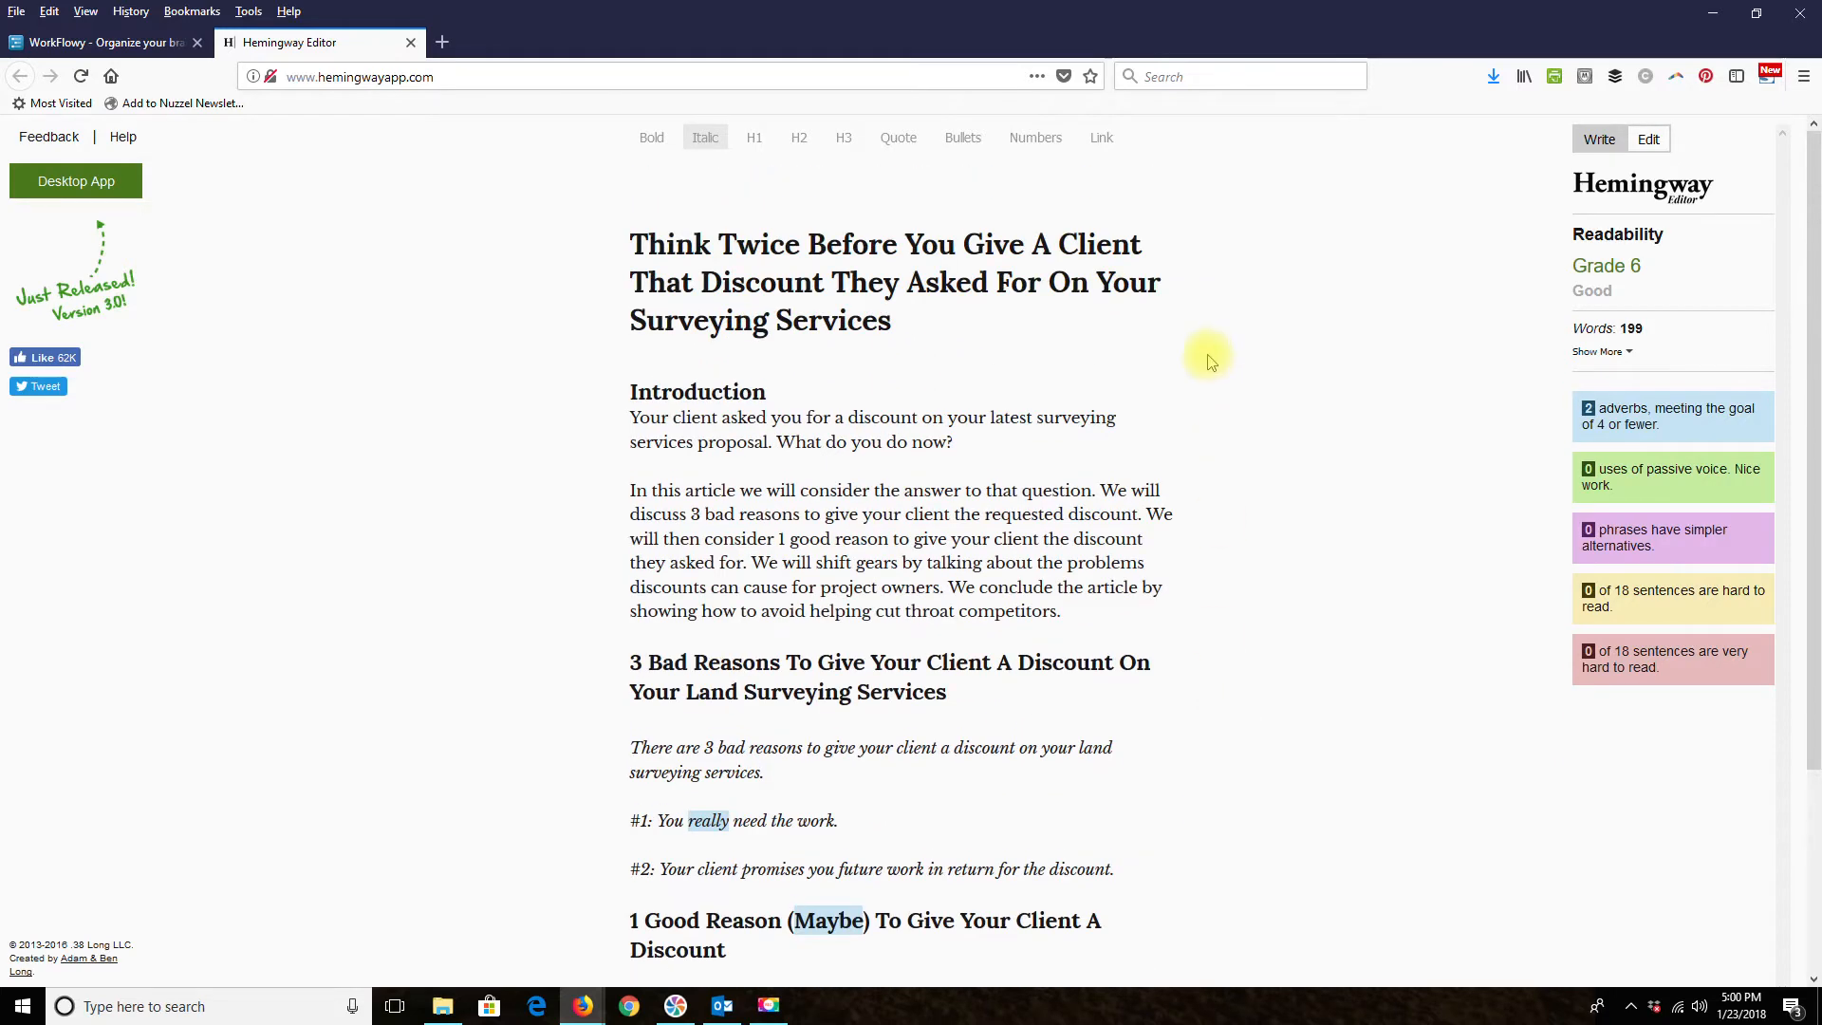
scroll(1208, 370, down, 3)
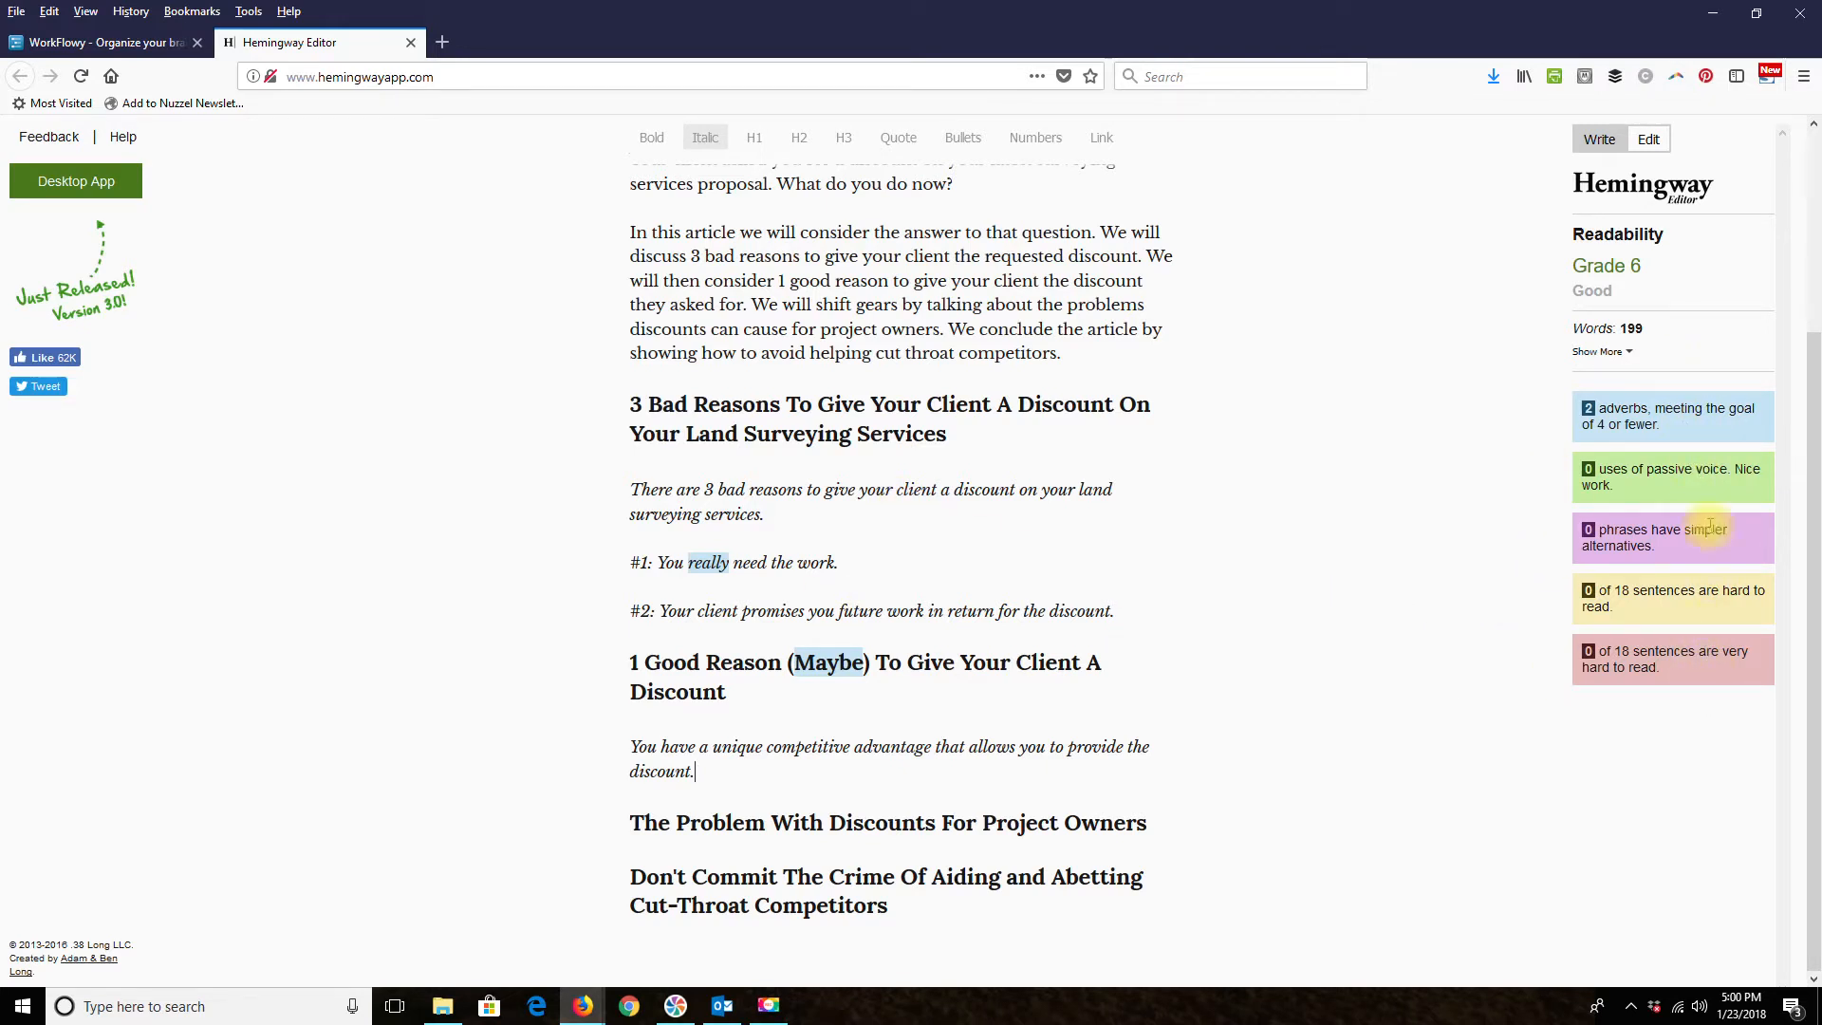
scroll(1219, 465, up, 3)
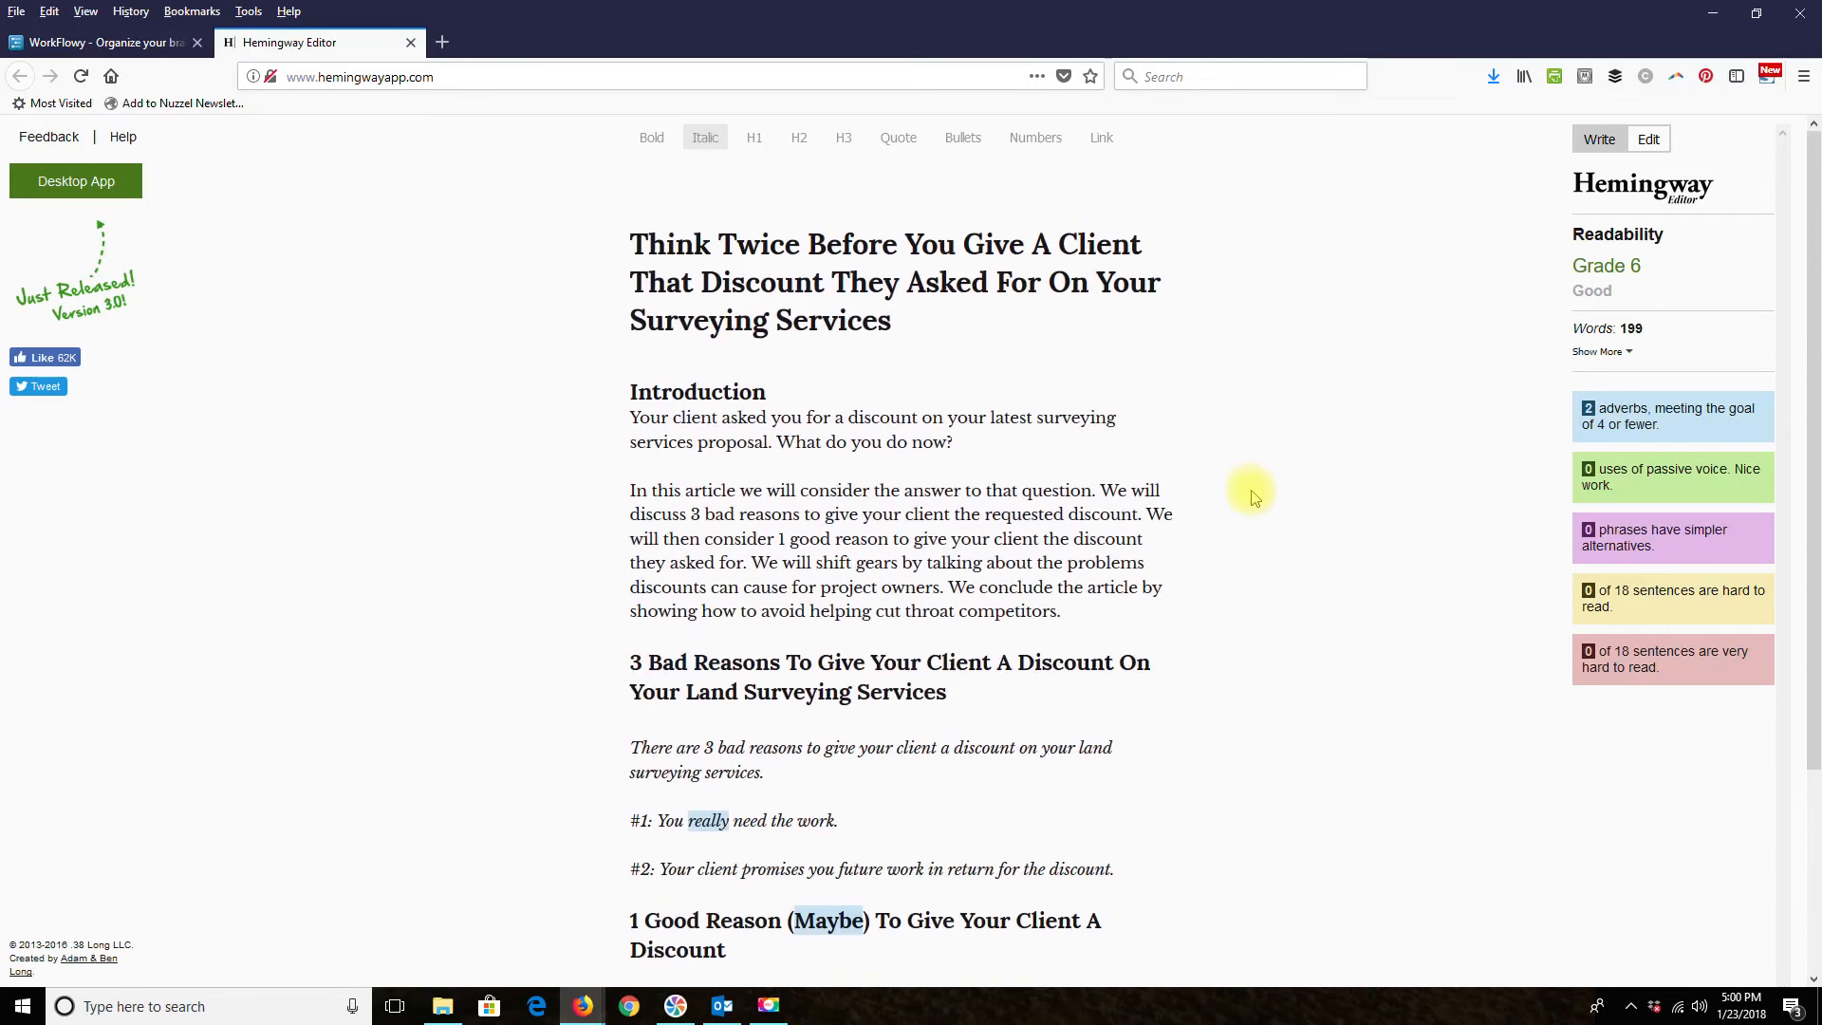